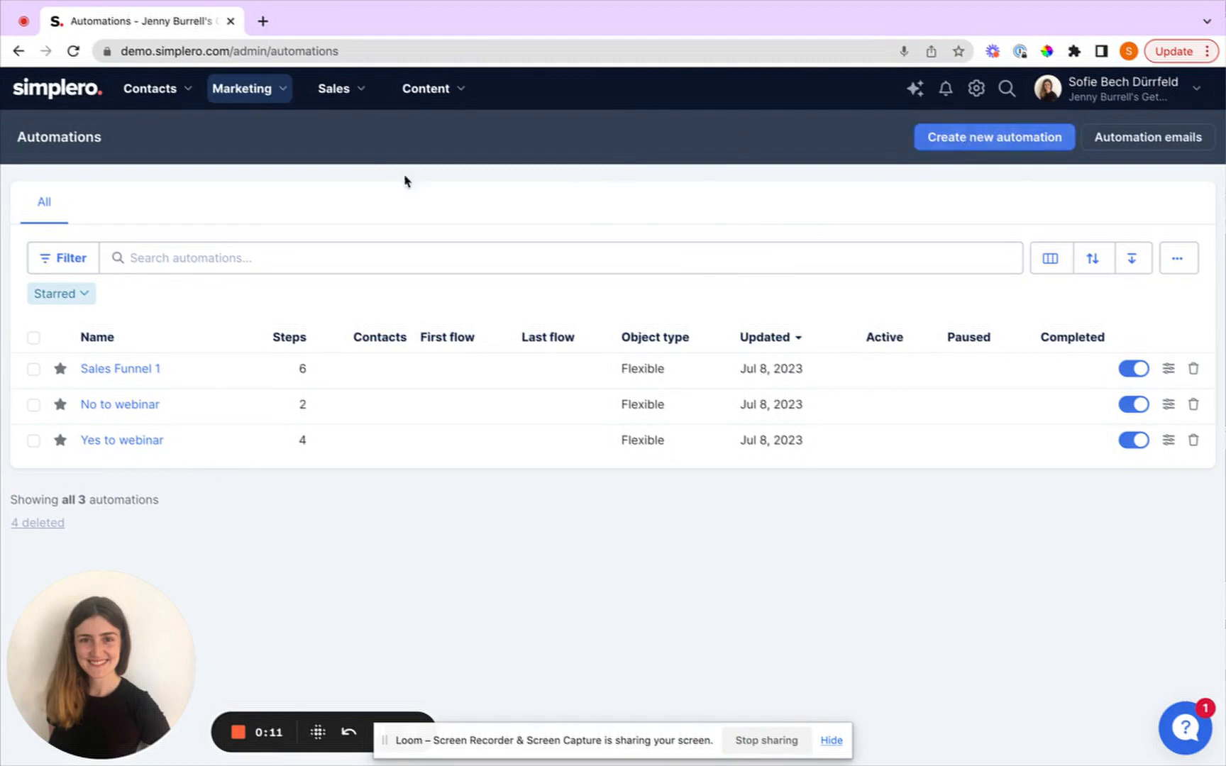
# Step: Create a new Flexible automation named "Online course module release"
pyautogui.click(268, 90)
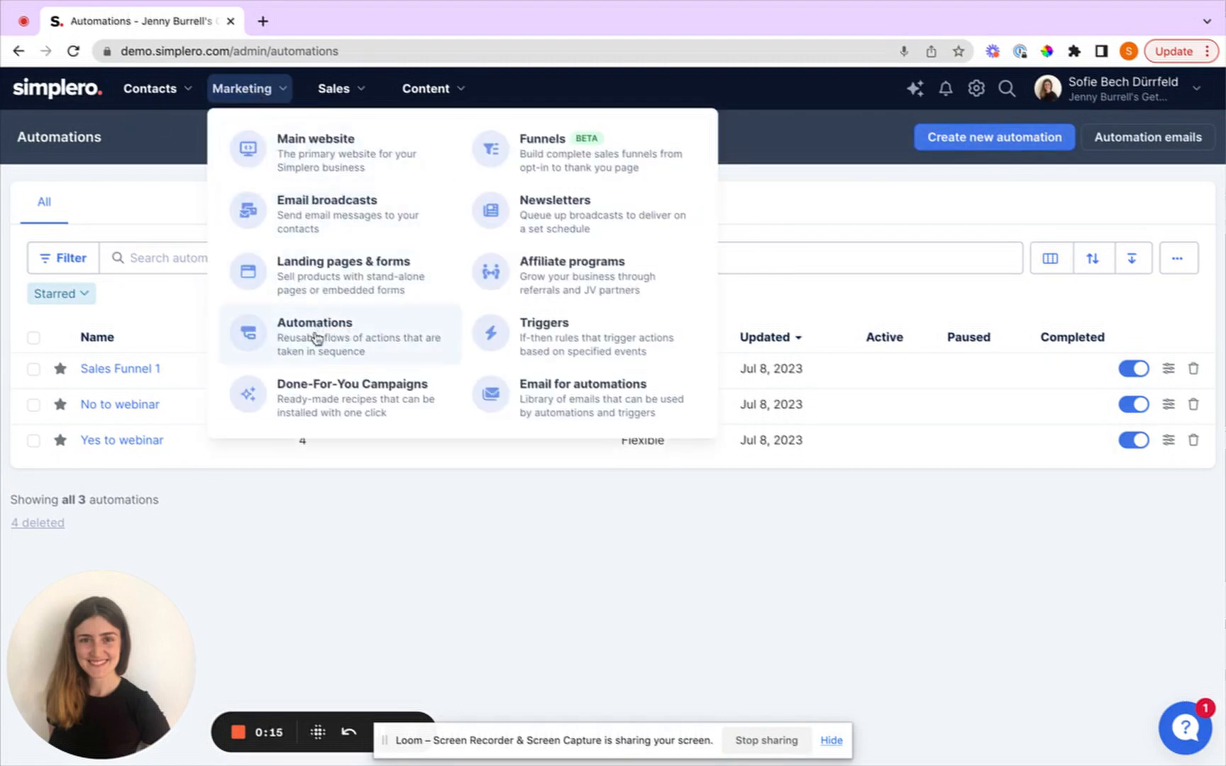
pyautogui.click(168, 197)
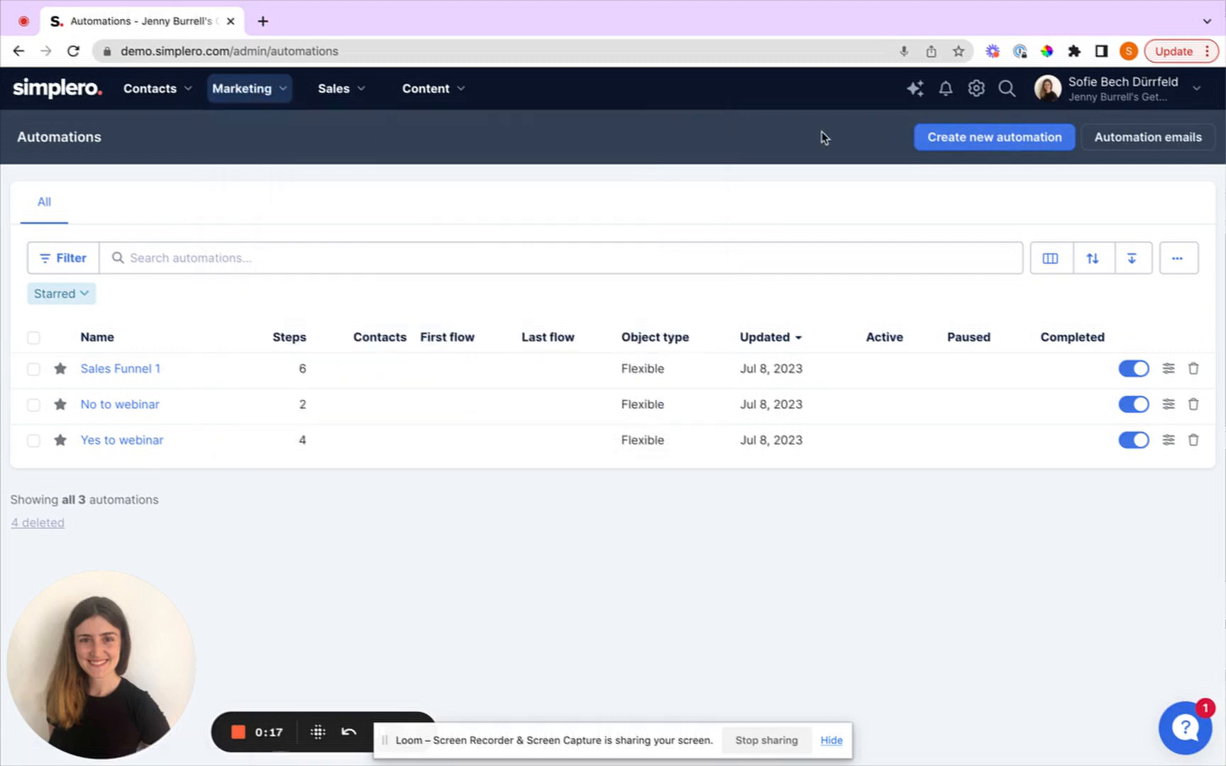
pyautogui.click(971, 142)
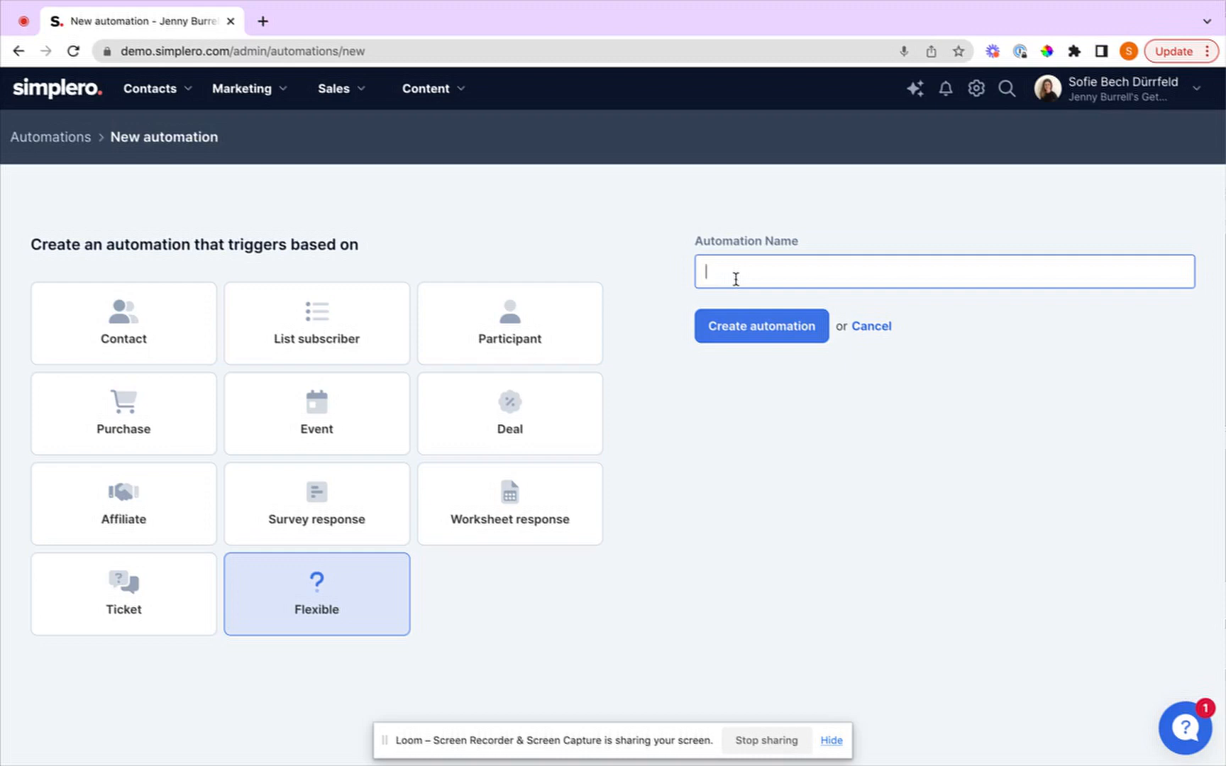
pyautogui.write('Online course module release')
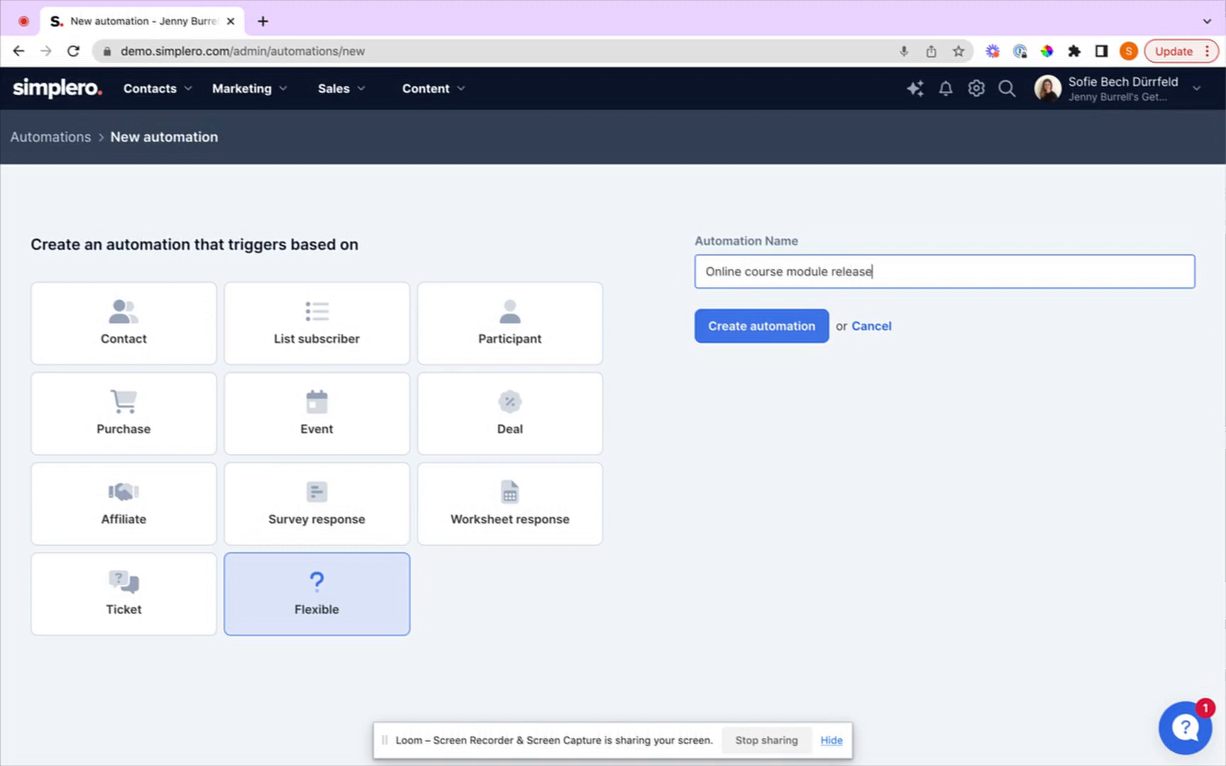
pyautogui.click(779, 331)
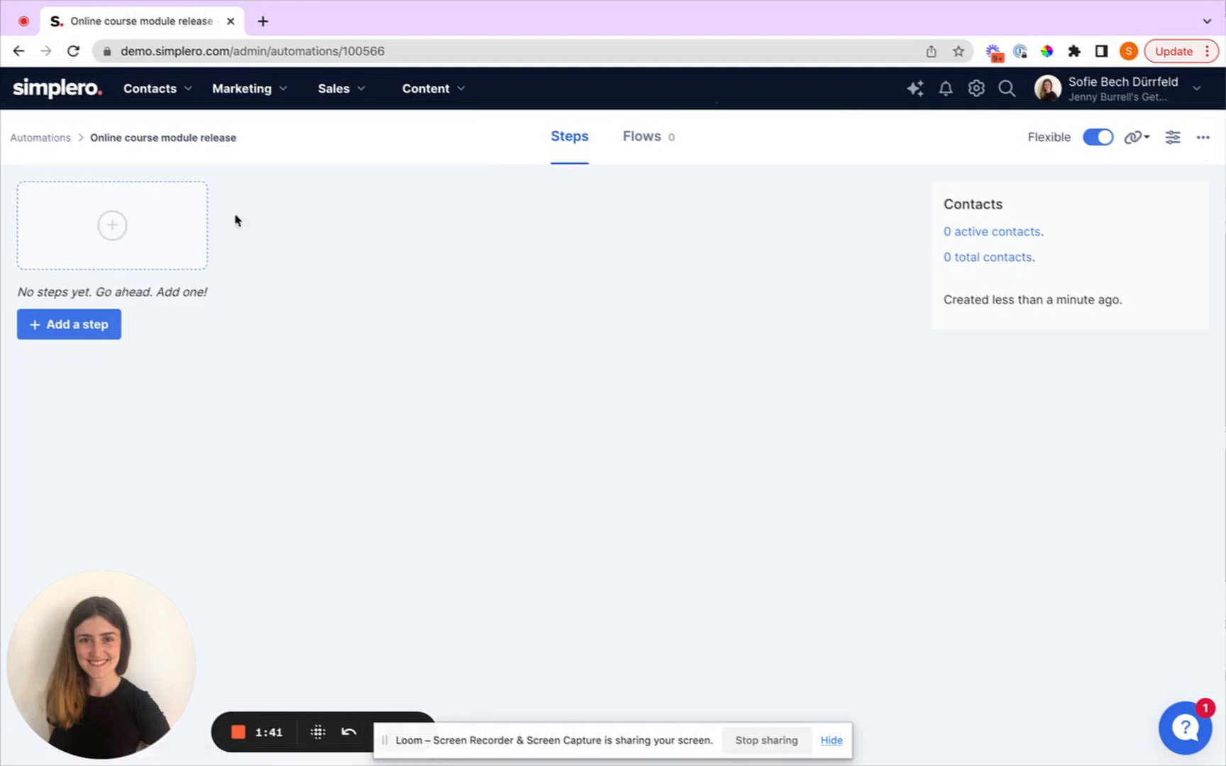
# Step: Add a Product trigger for "Online course - Fit for fight!" that fires on "Participant: Activated, first time only"
pyautogui.click(114, 226)
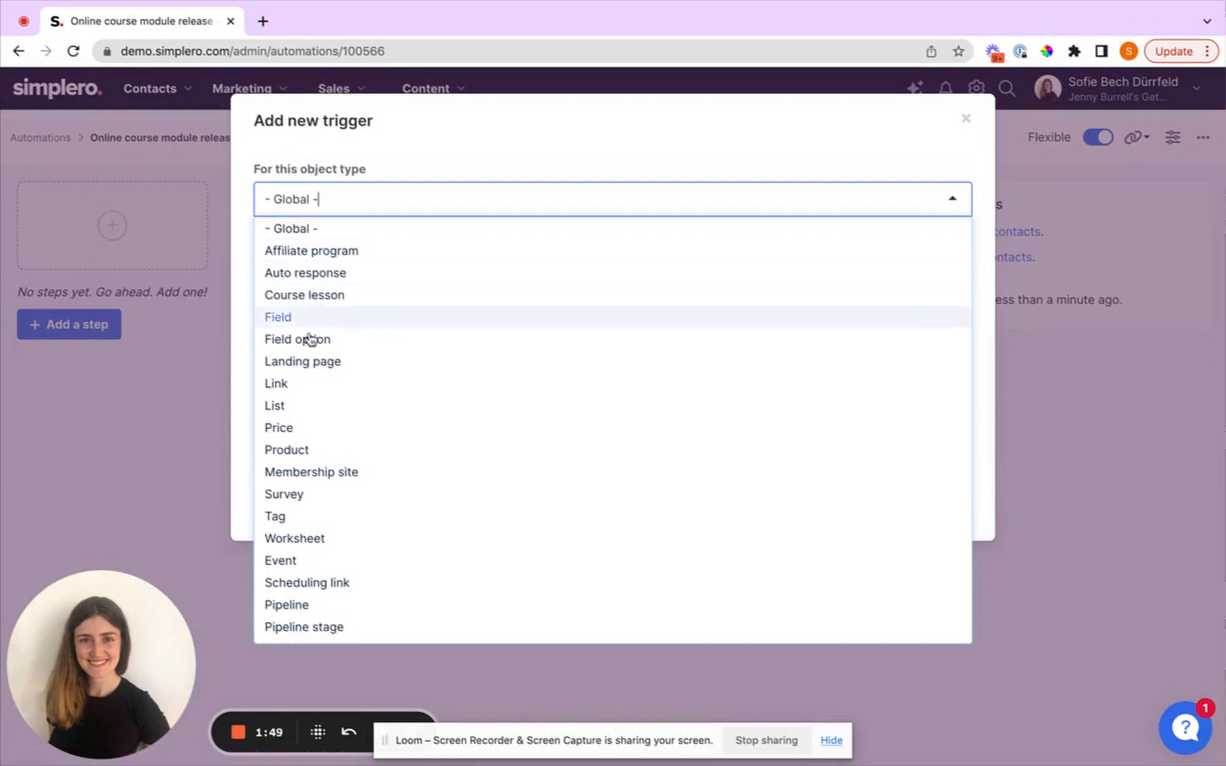
pyautogui.click(305, 453)
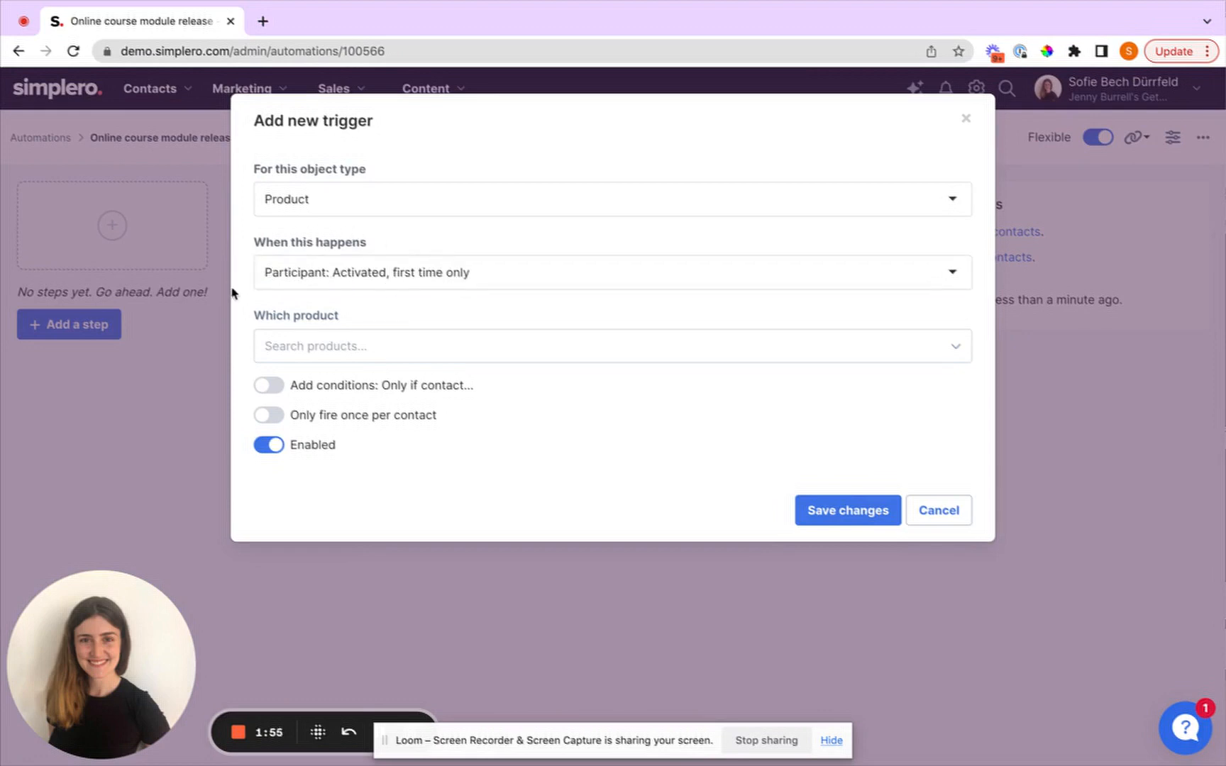
pyautogui.click(302, 346)
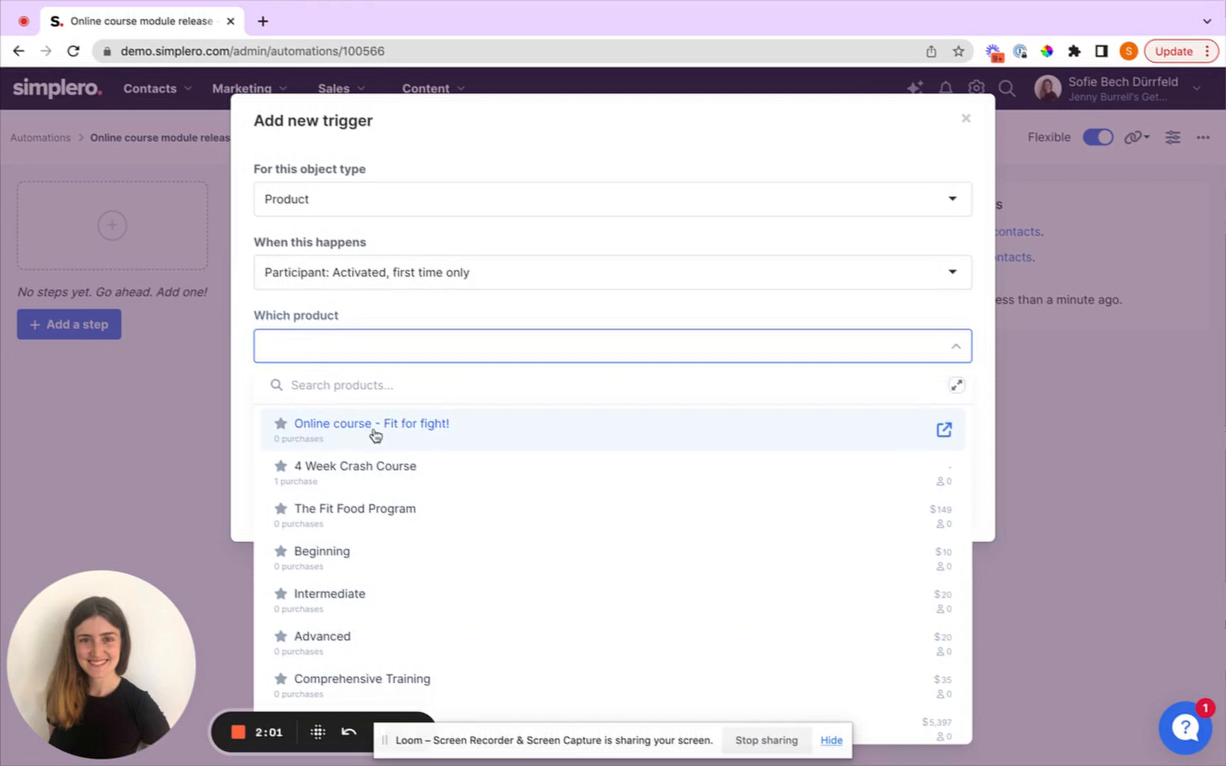
pyautogui.click(488, 434)
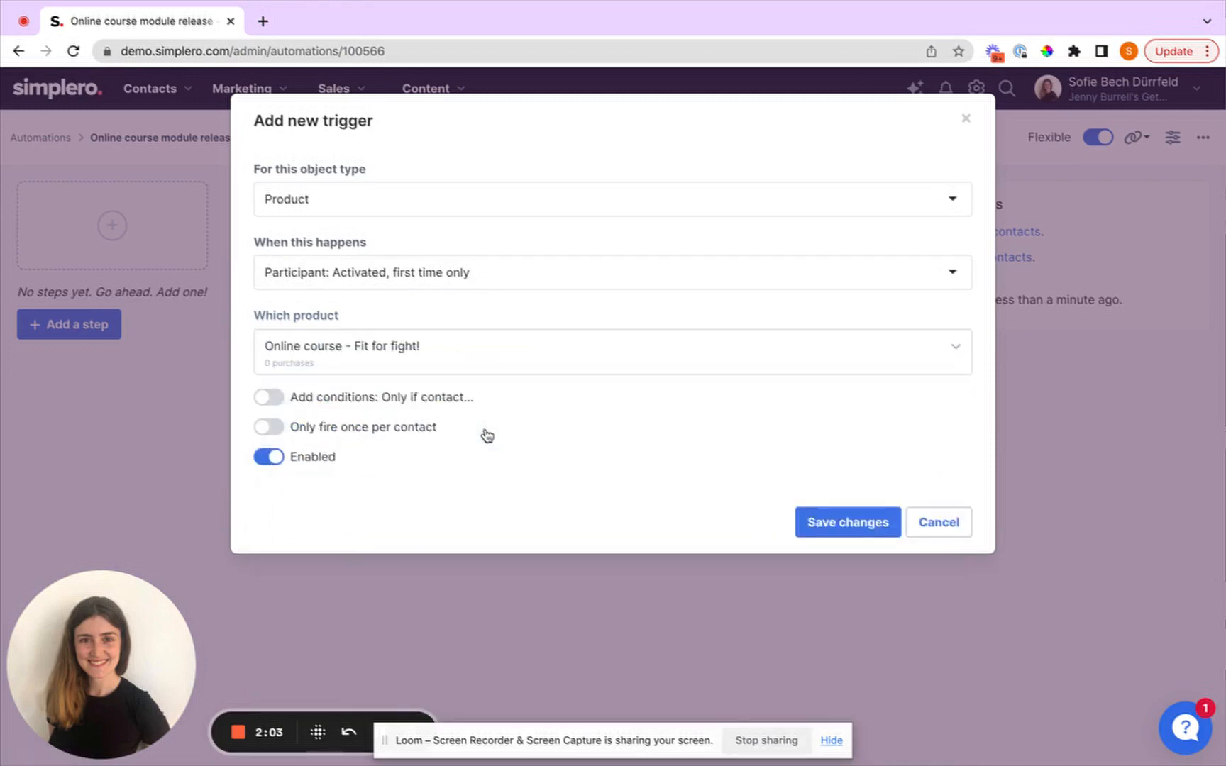
pyautogui.click(860, 531)
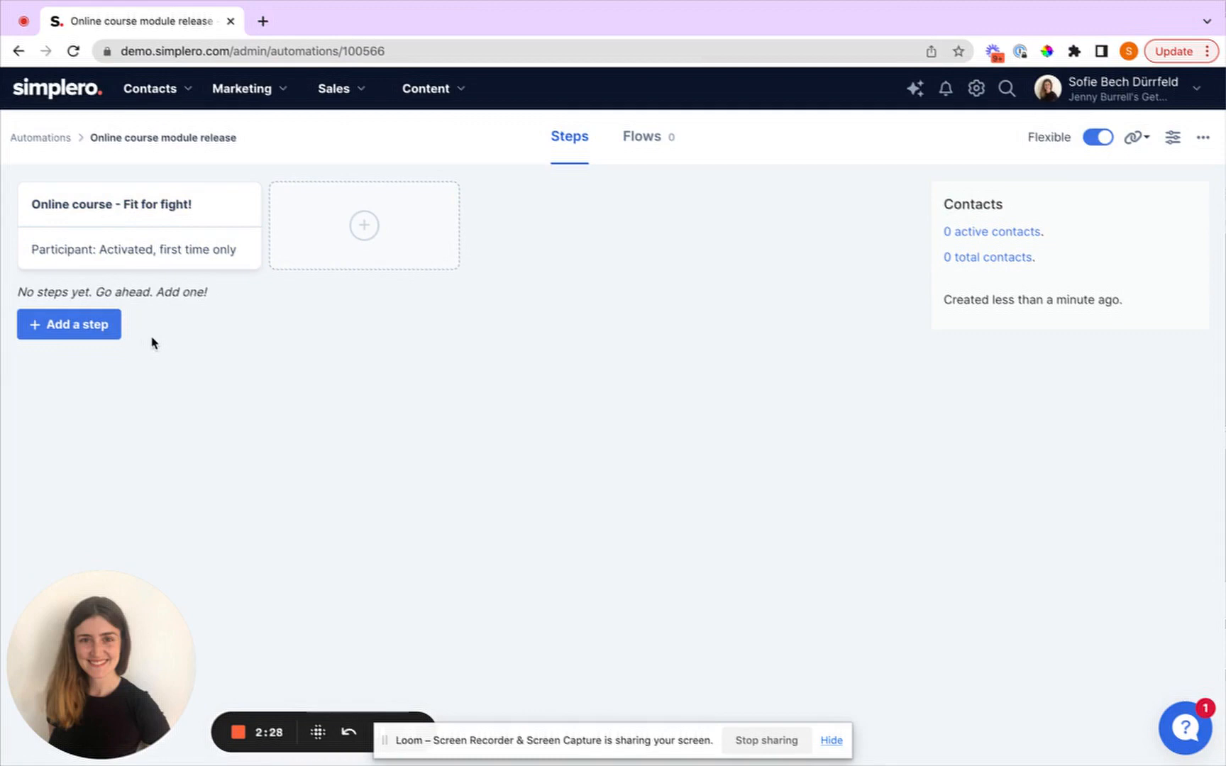
# Step: Start a new Send email step with the subject "Welcome on the course"
pyautogui.click(68, 338)
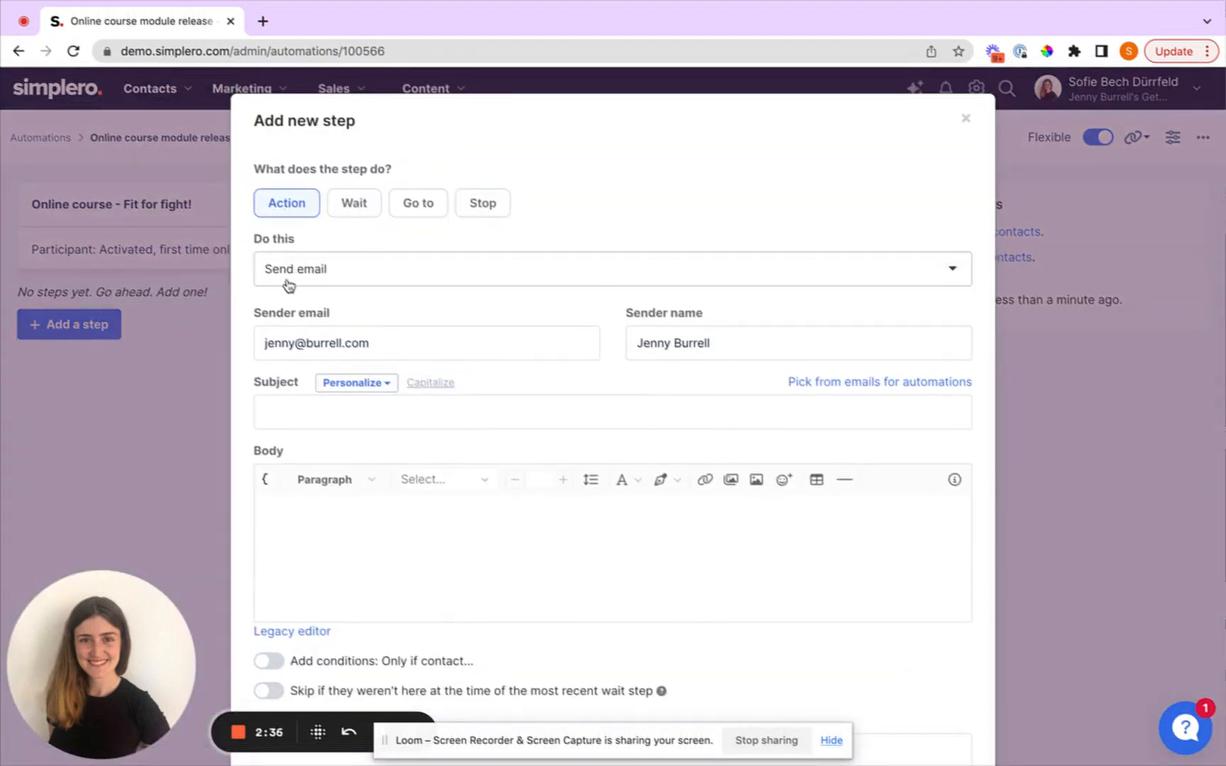
pyautogui.click(324, 412)
pyautogui.write('Welcome')
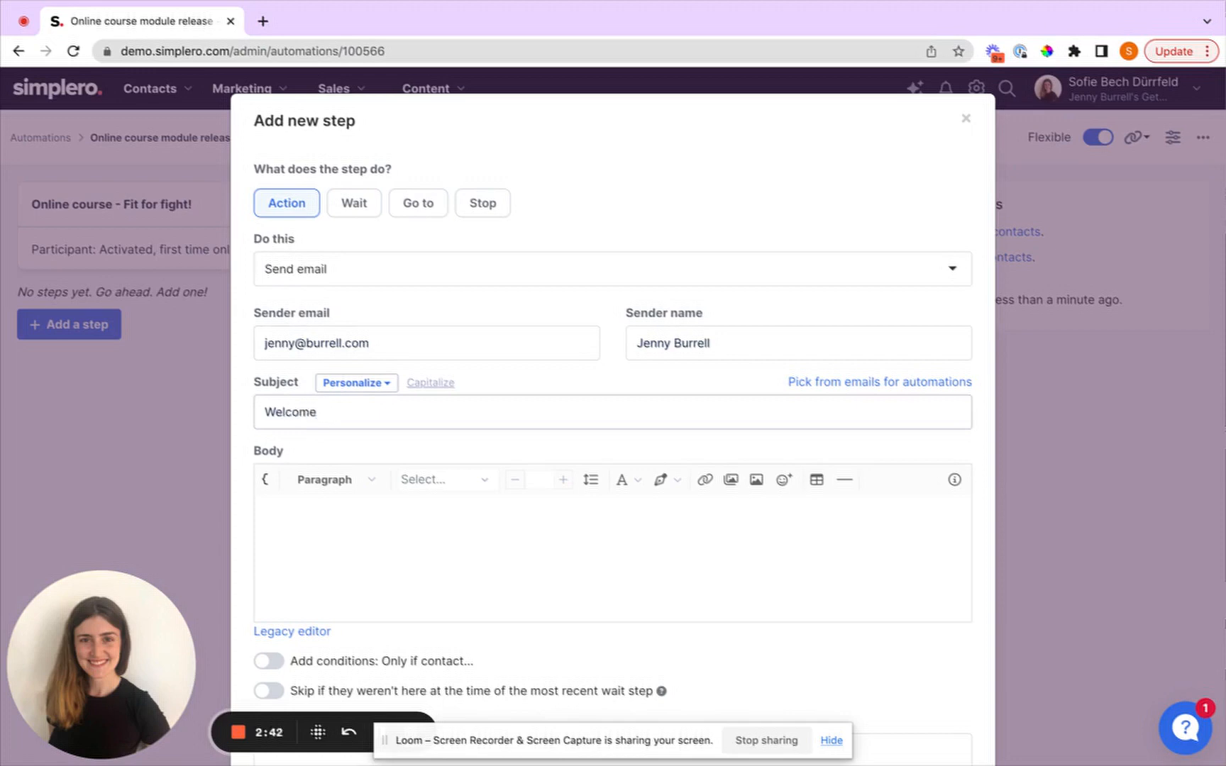
pyautogui.write(' on the course')
# Step: Write the email body "Module 1 is ready in here" followed by "details.." below a gap, and save the step
pyautogui.click(369, 569)
pyautogui.write('Modu')
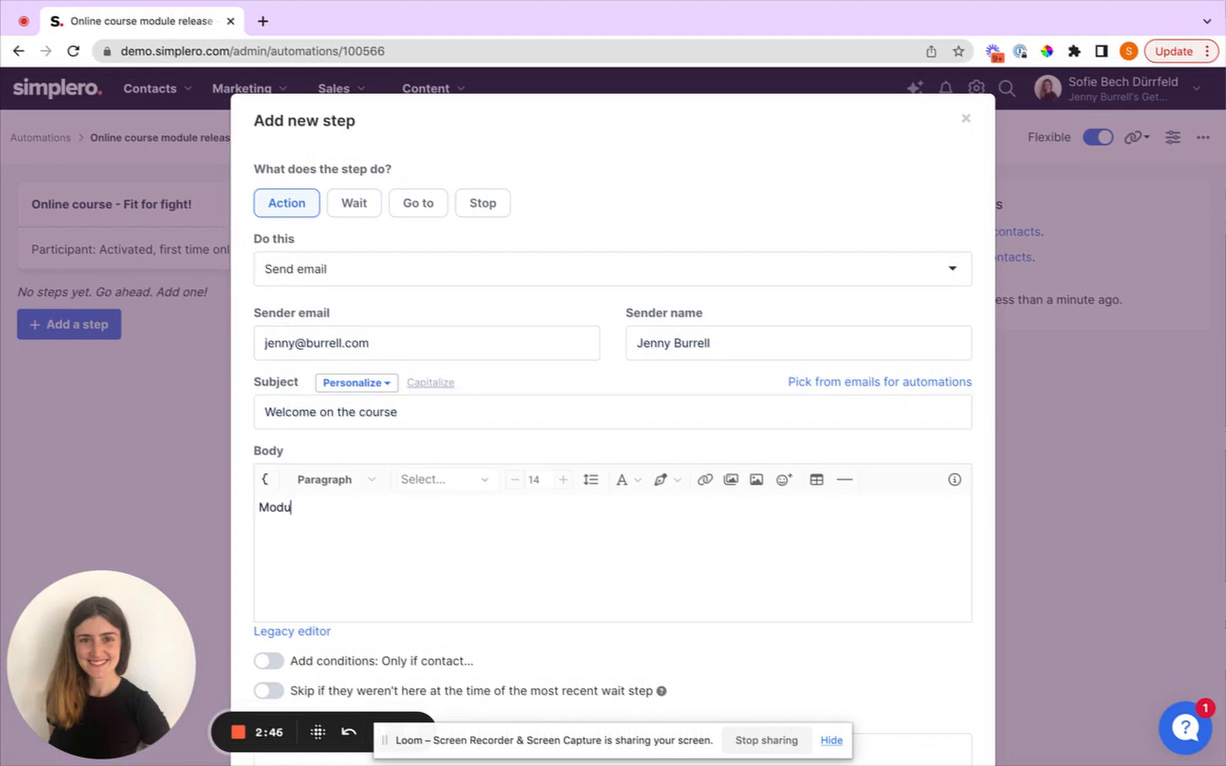
pyautogui.write('le 1 is al')
pyautogui.write('ready in here')
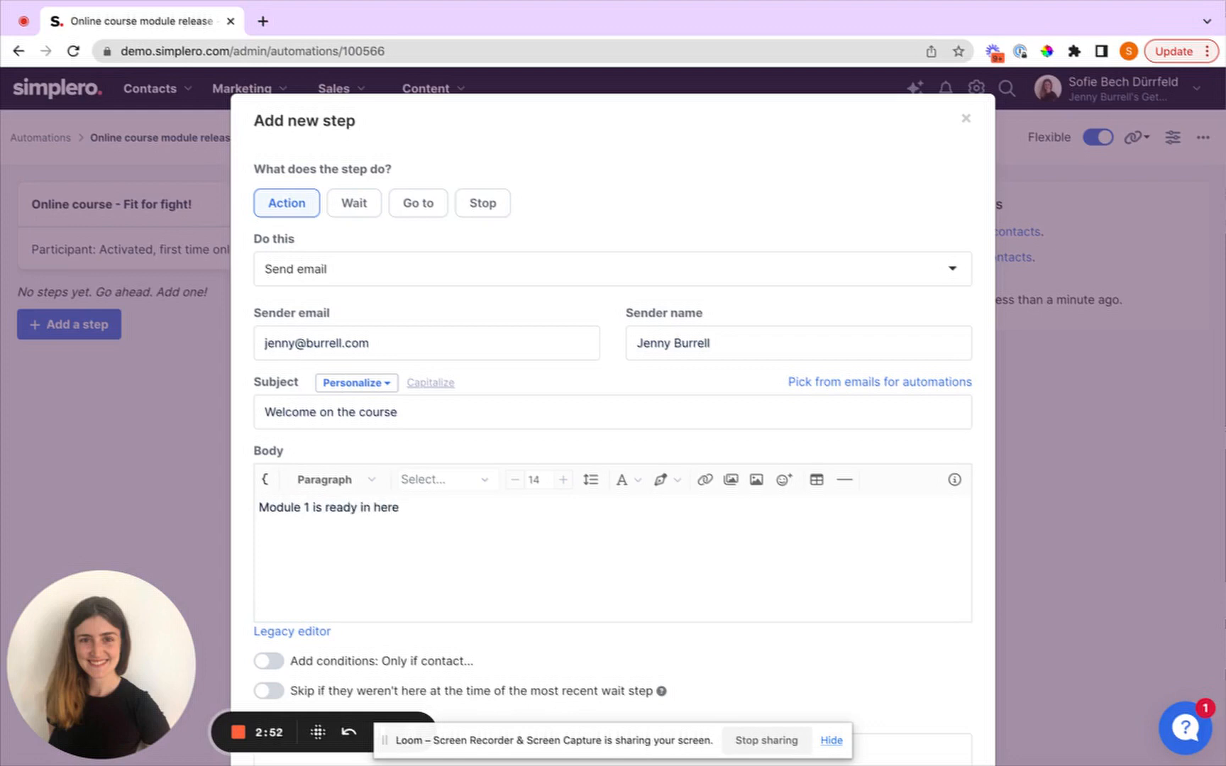
pyautogui.press('Return')
pyautogui.press('Return')
pyautogui.write('details..')
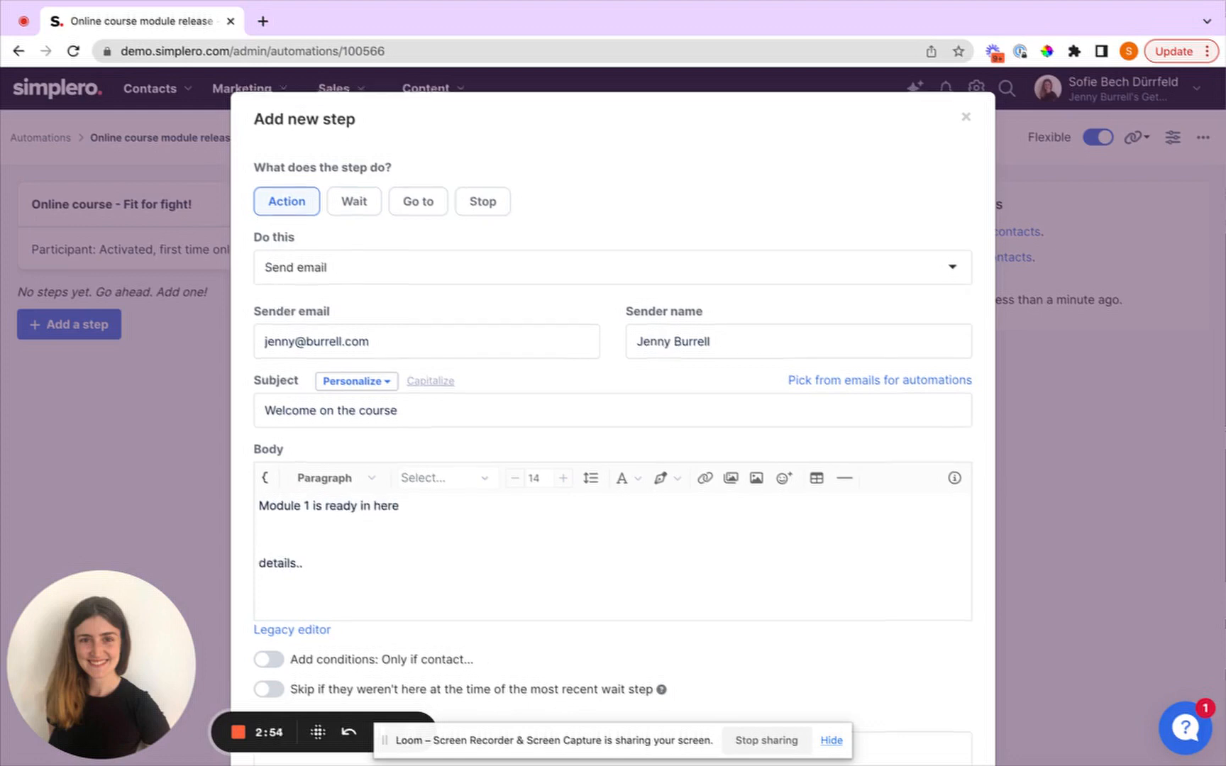
pyautogui.scroll(-3, 353, 356)
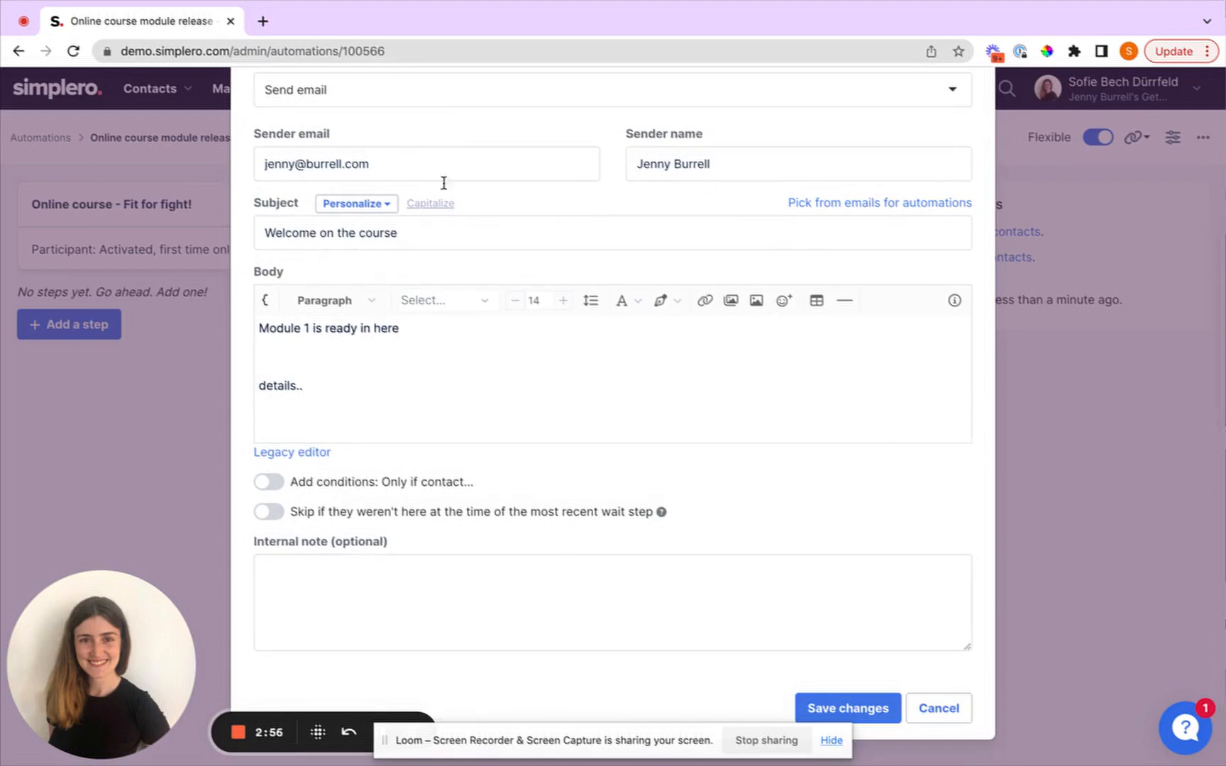
pyautogui.click(876, 715)
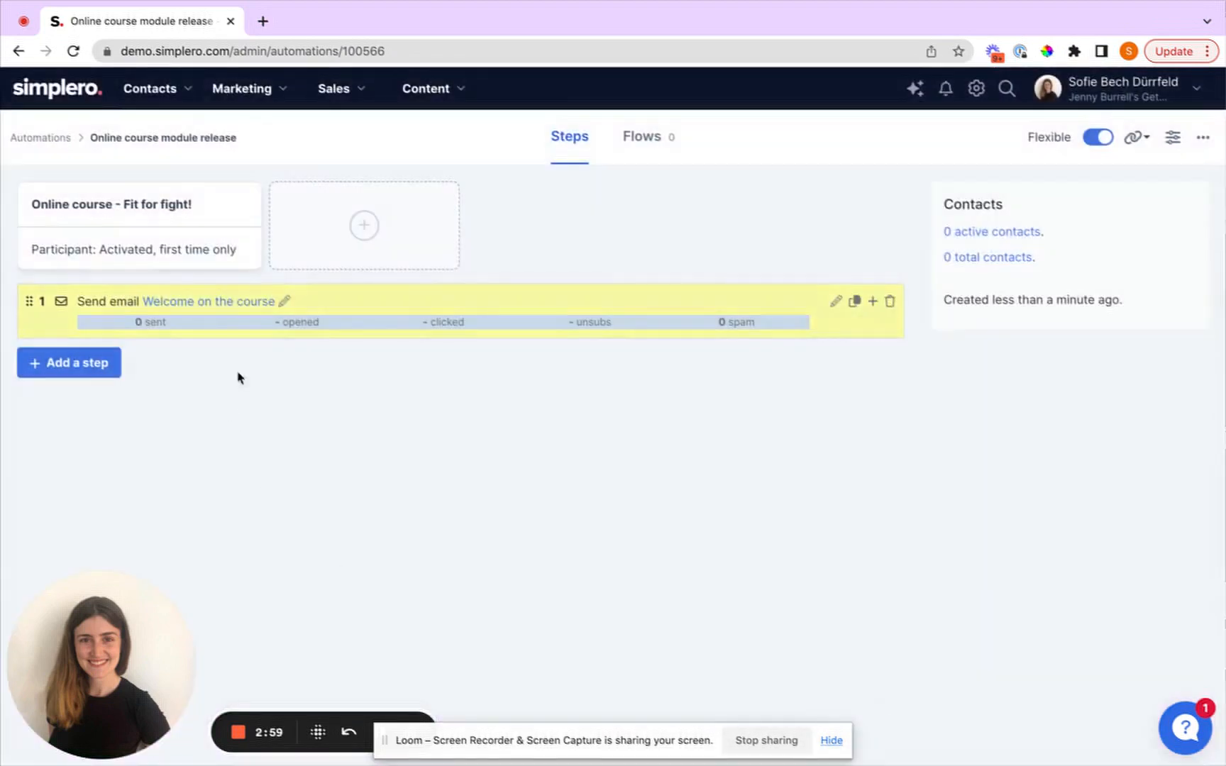
# Step: Add a second automation step that gives access to the Mega Fit site
pyautogui.moveTo(150, 305)
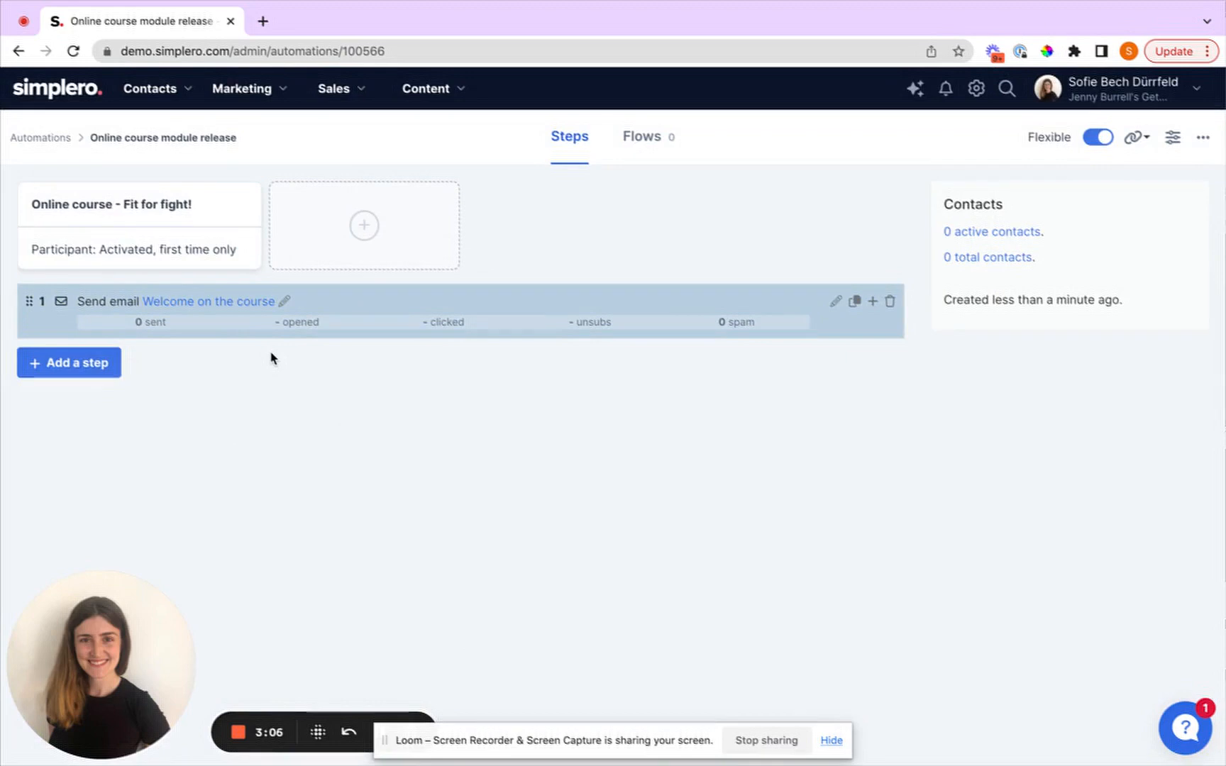
pyautogui.click(64, 370)
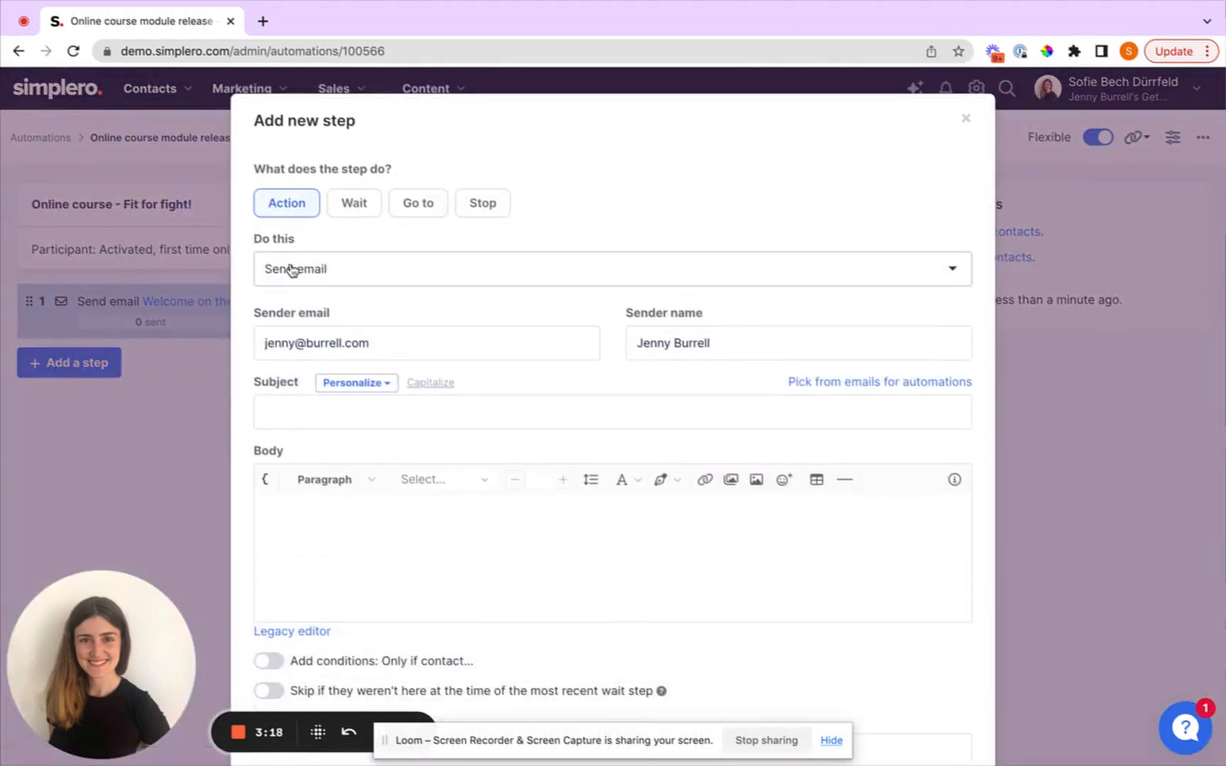
pyautogui.click(320, 275)
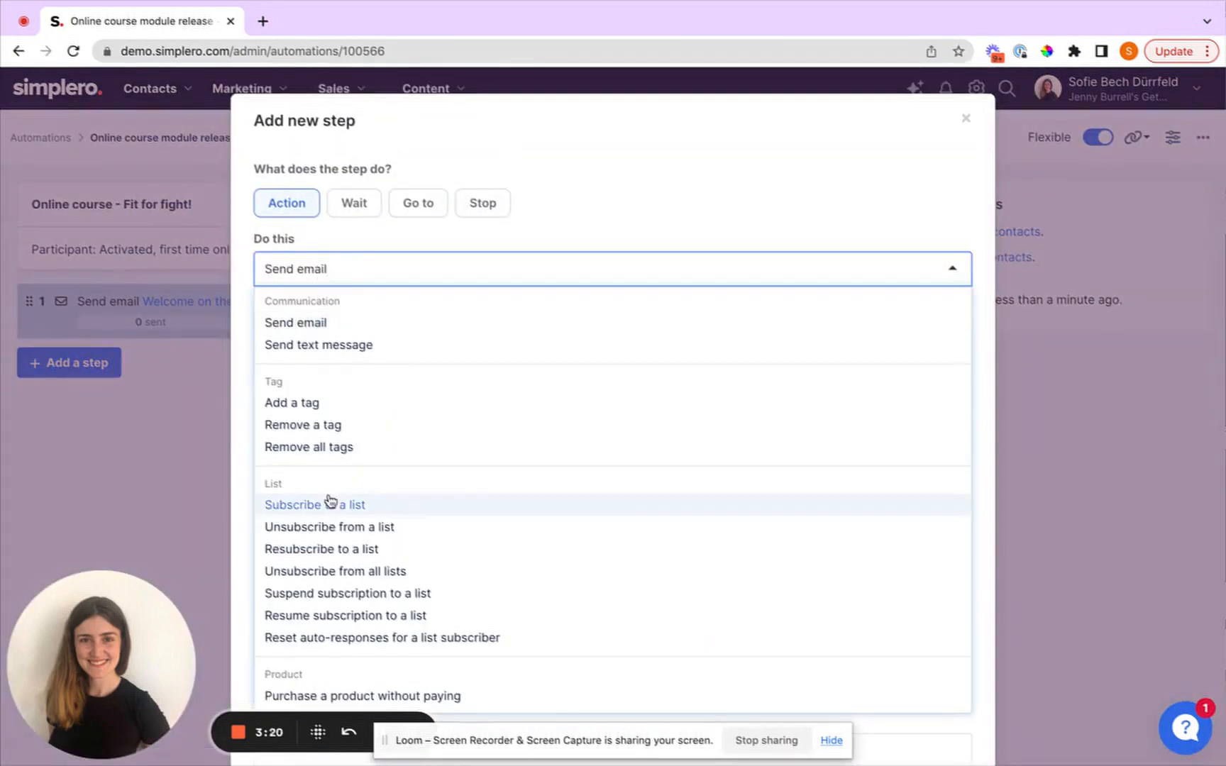
pyautogui.scroll(-1, 329, 502)
pyautogui.scroll(-5, 329, 501)
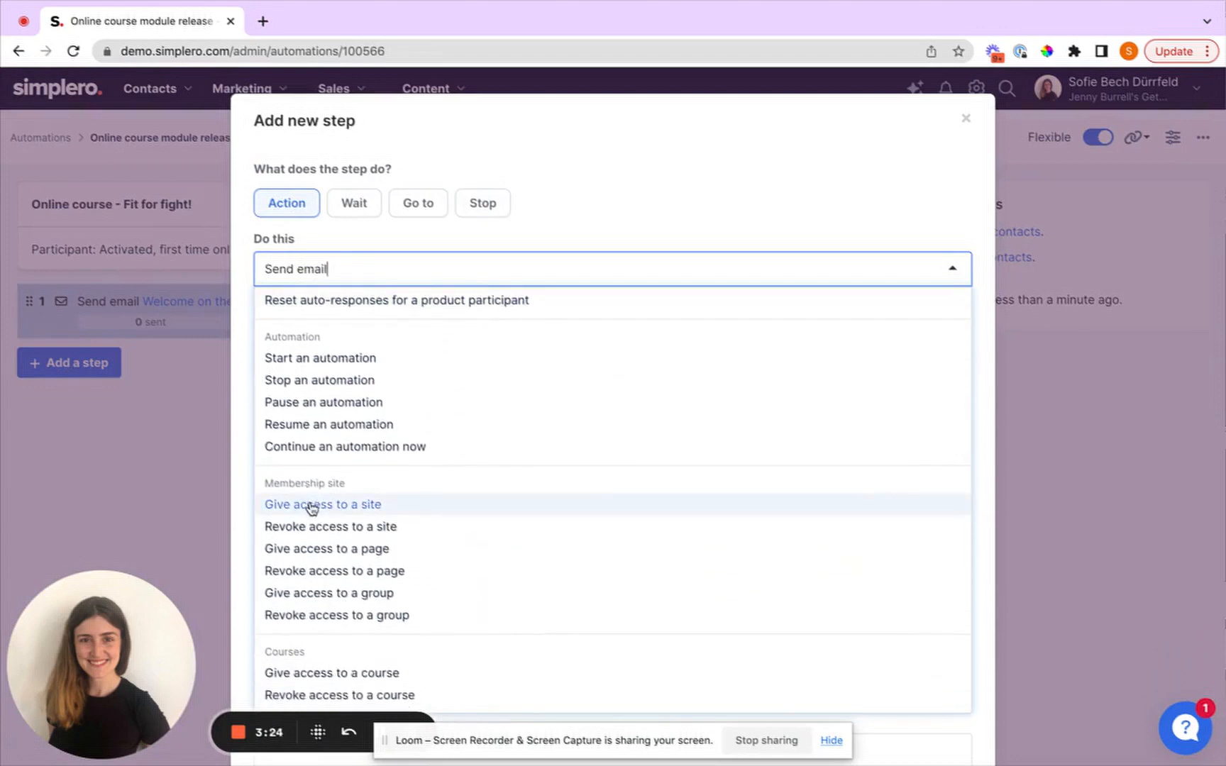
pyautogui.click(313, 505)
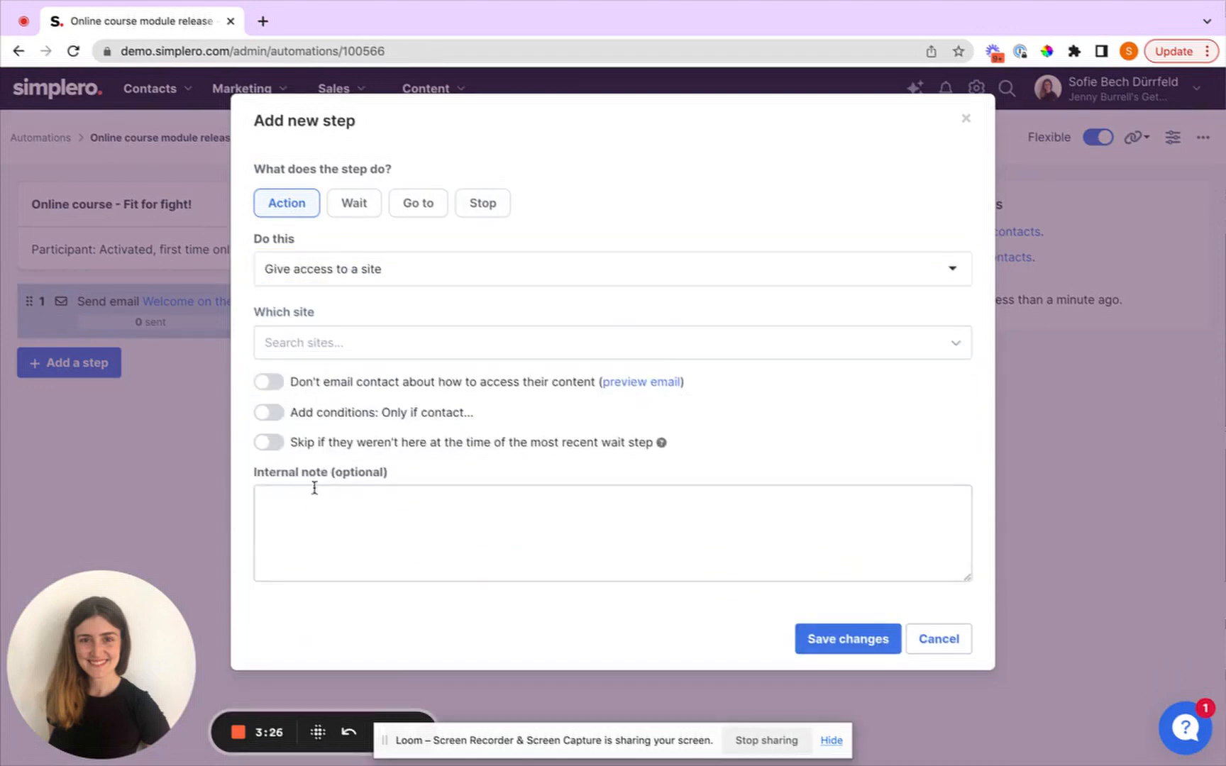
pyautogui.click(304, 340)
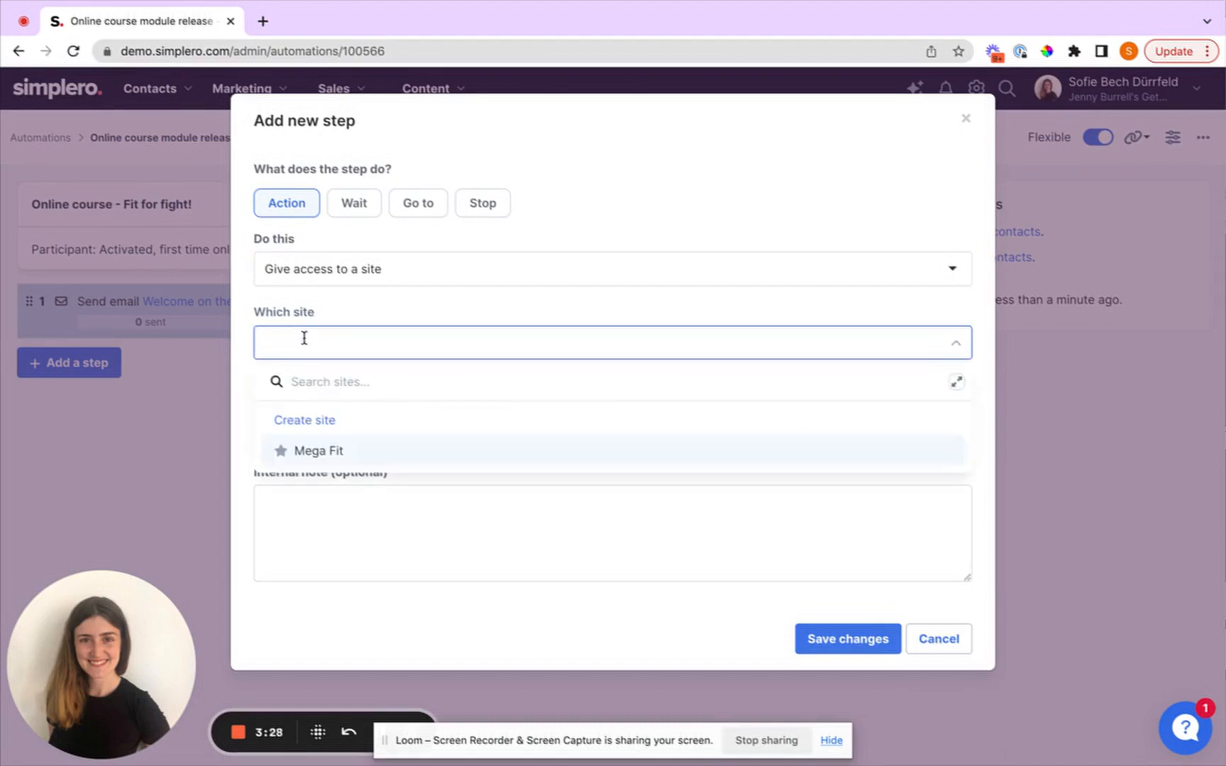
pyautogui.click(330, 458)
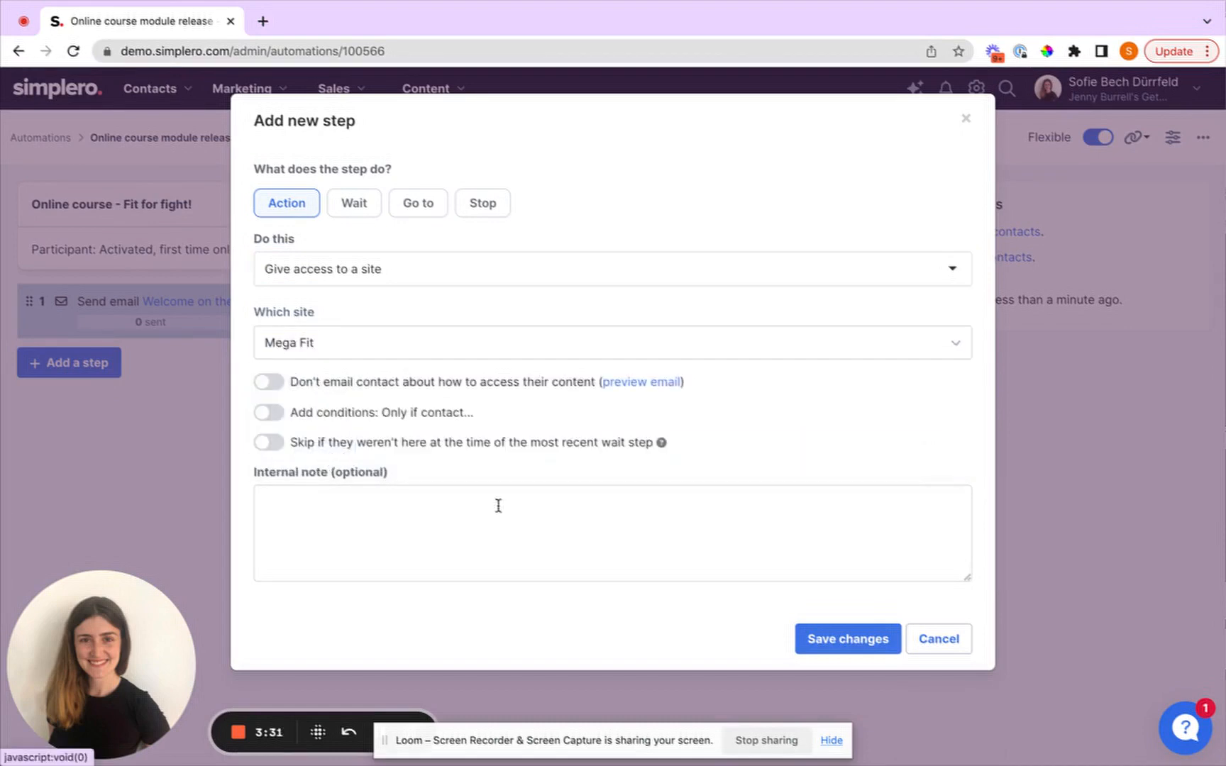
pyautogui.click(836, 647)
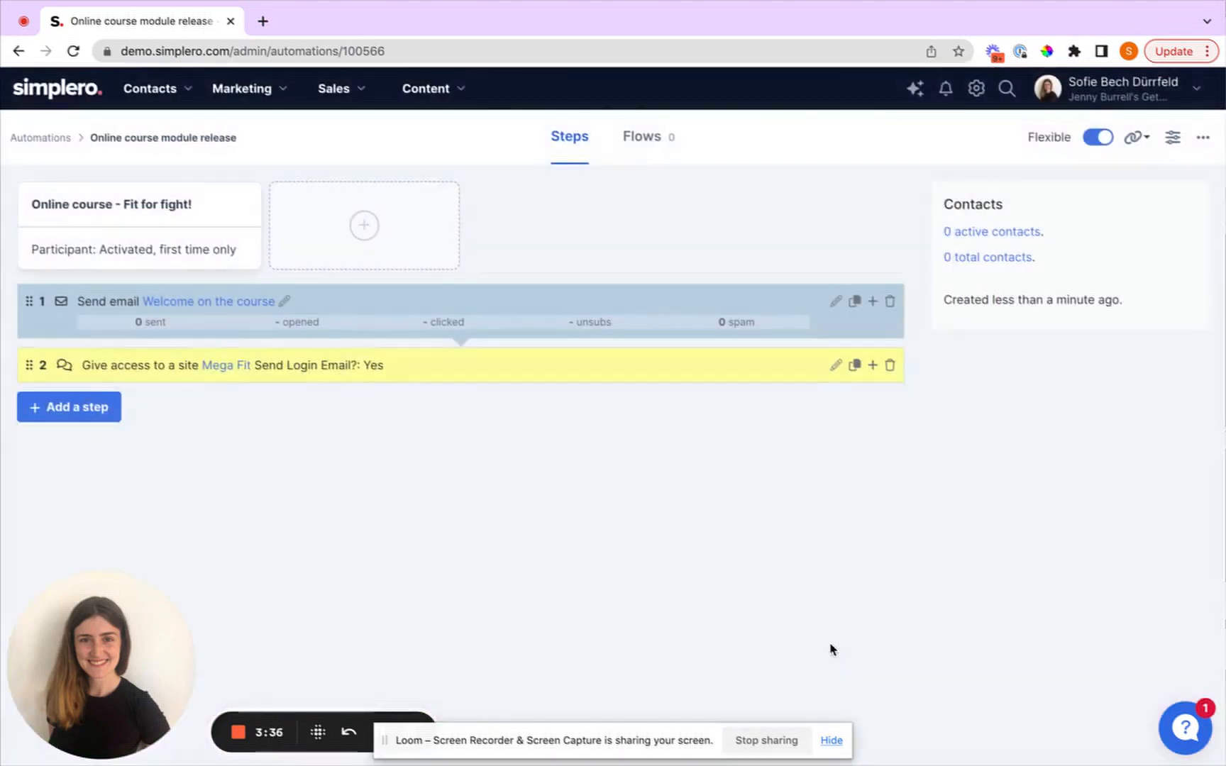
# Step: Add a third automation step that gives access to the course "Online course - fit for fight!"
pyautogui.scroll(-1, 150, 471)
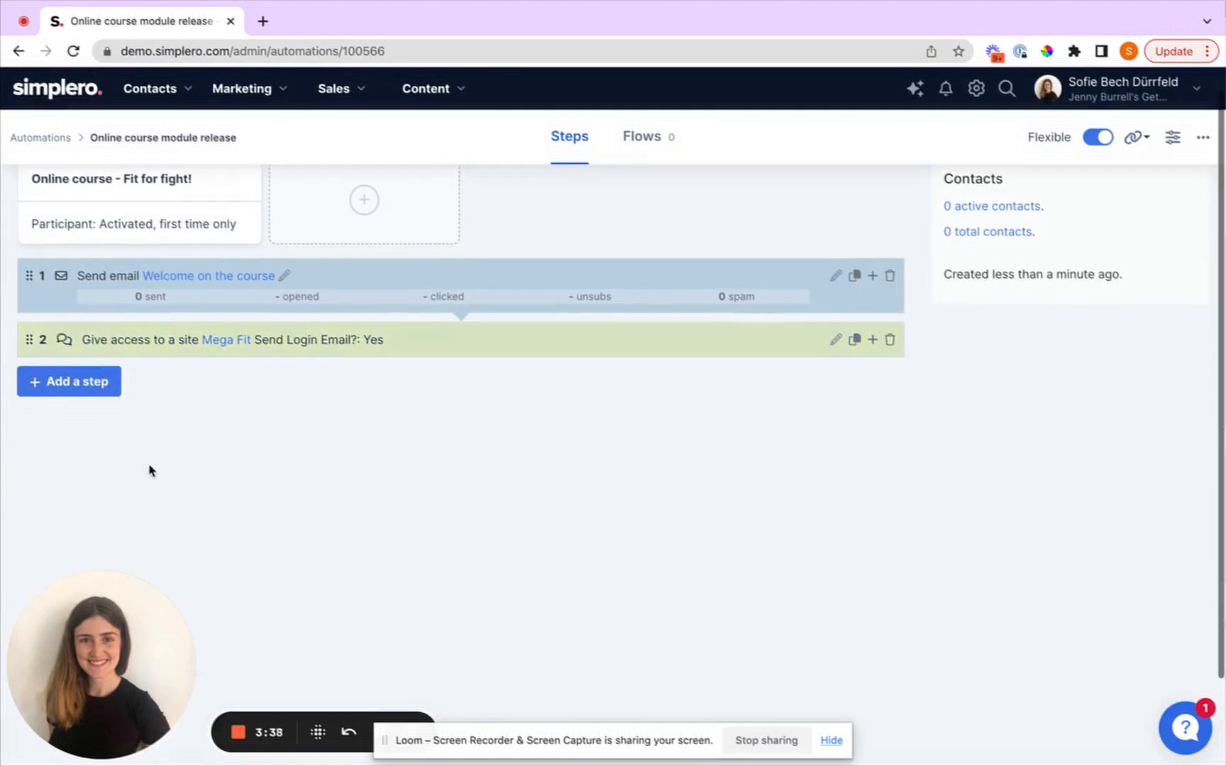
pyautogui.click(67, 382)
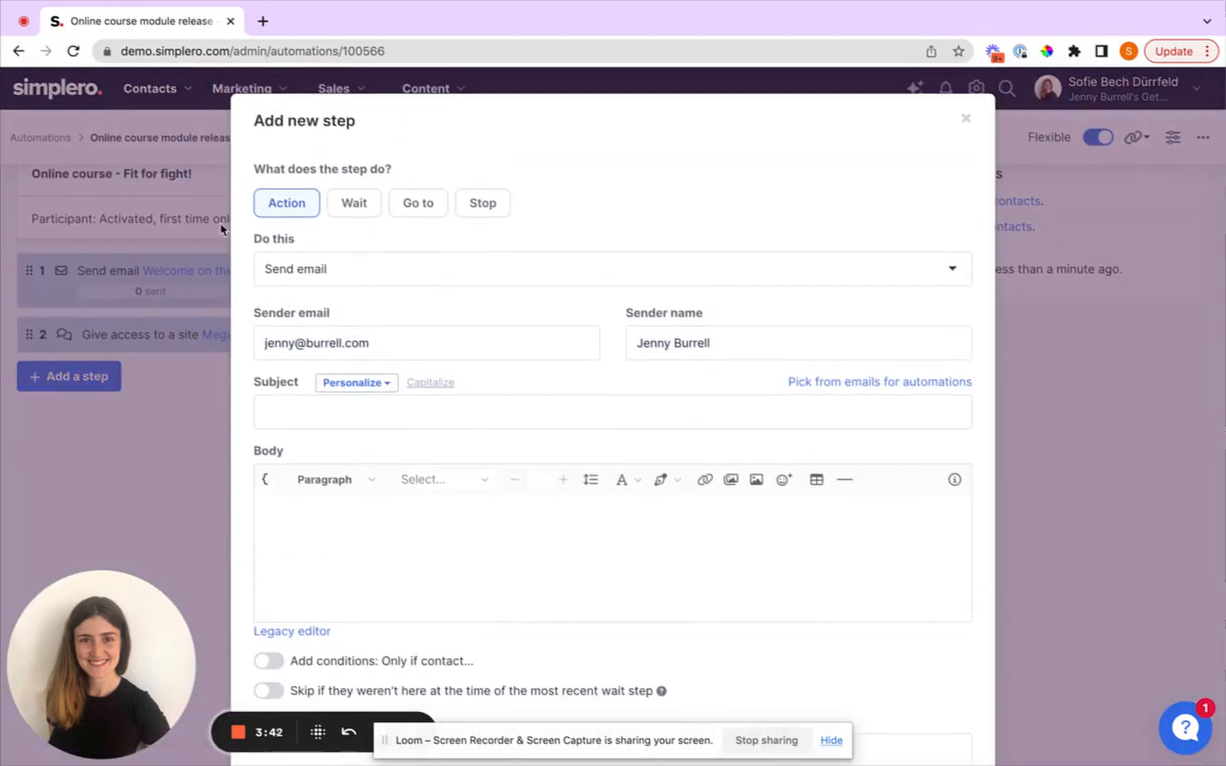
pyautogui.click(294, 272)
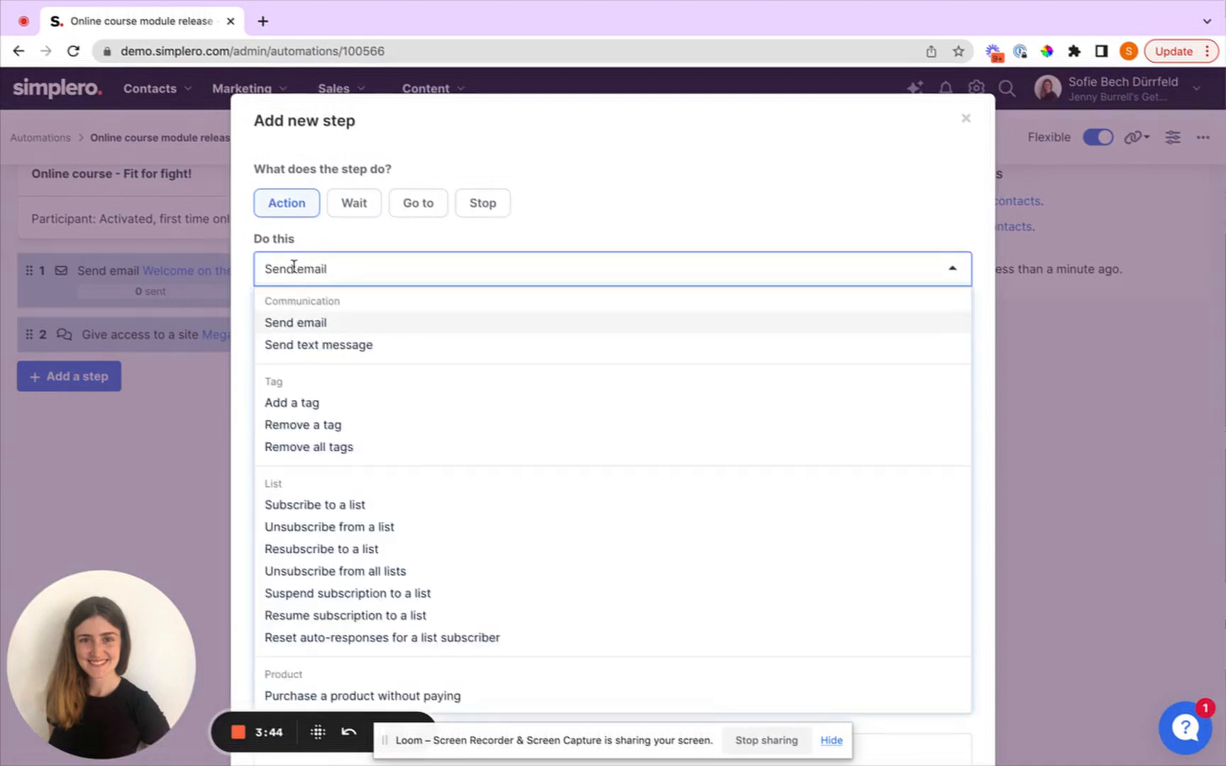
pyautogui.scroll(-6, 298, 368)
pyautogui.scroll(-5, 299, 374)
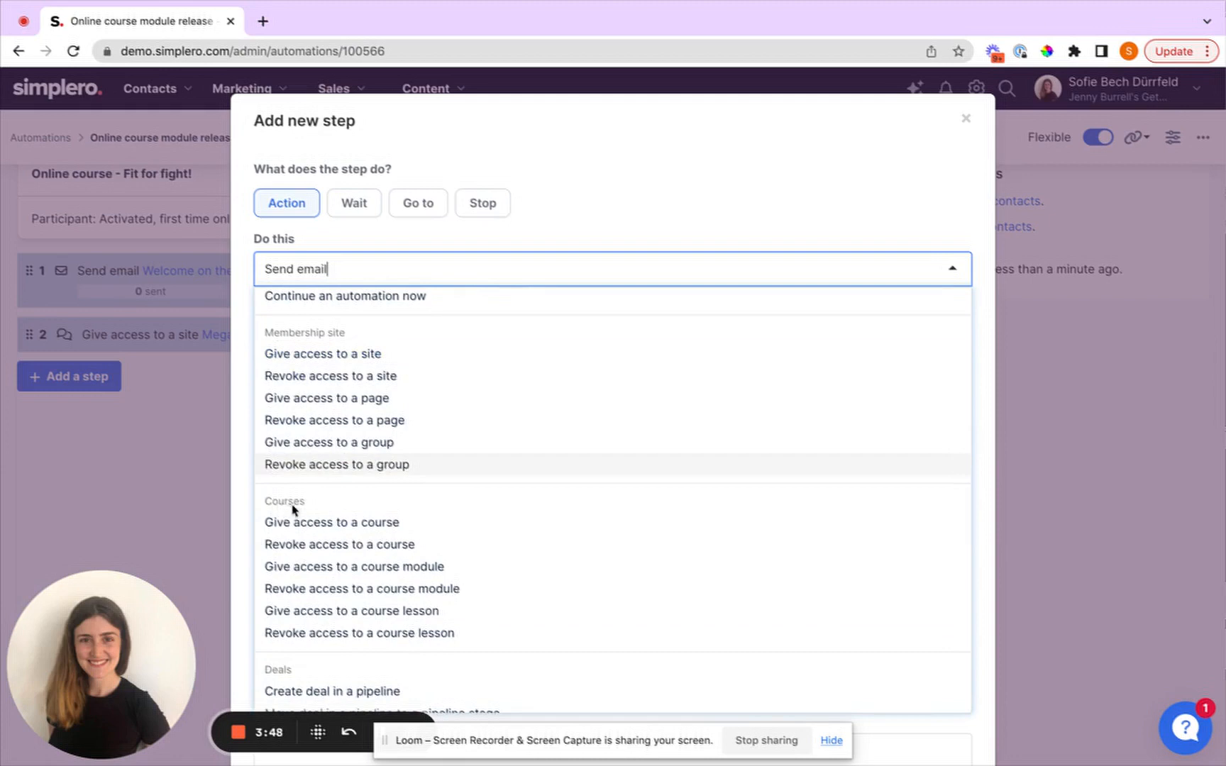
pyautogui.scroll(-1, 284, 505)
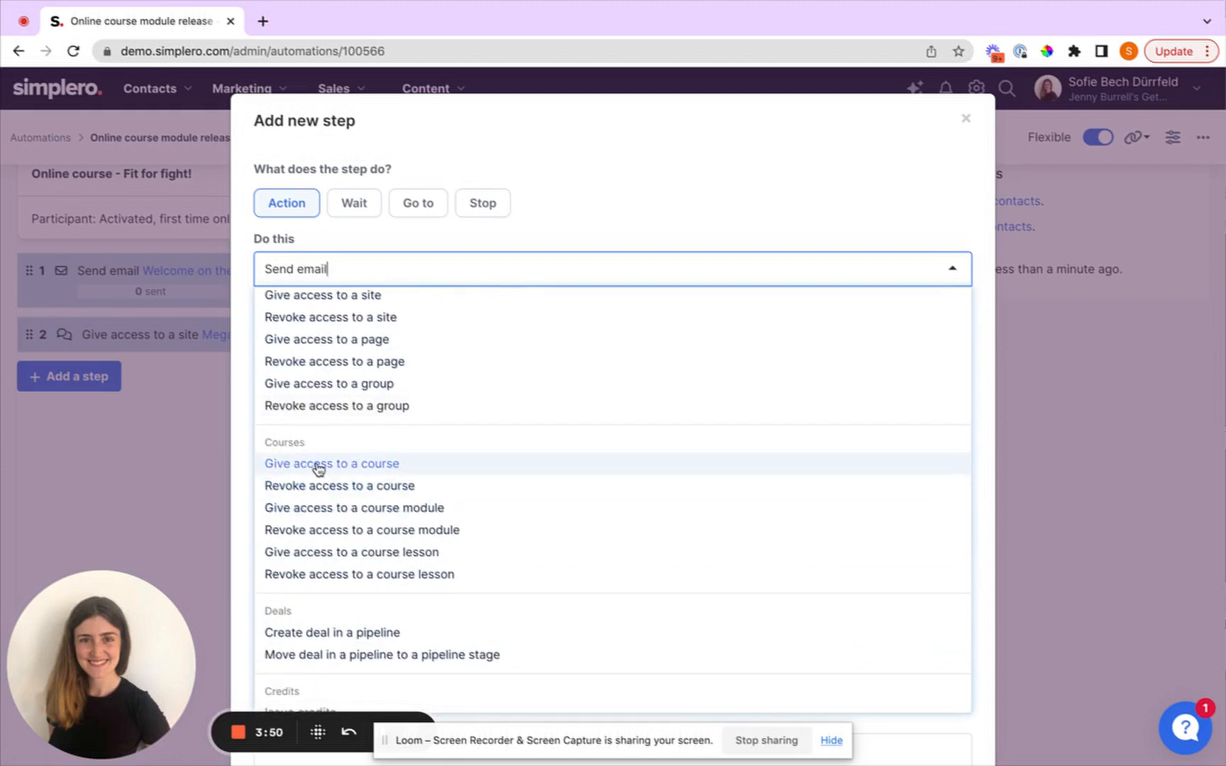
pyautogui.click(320, 466)
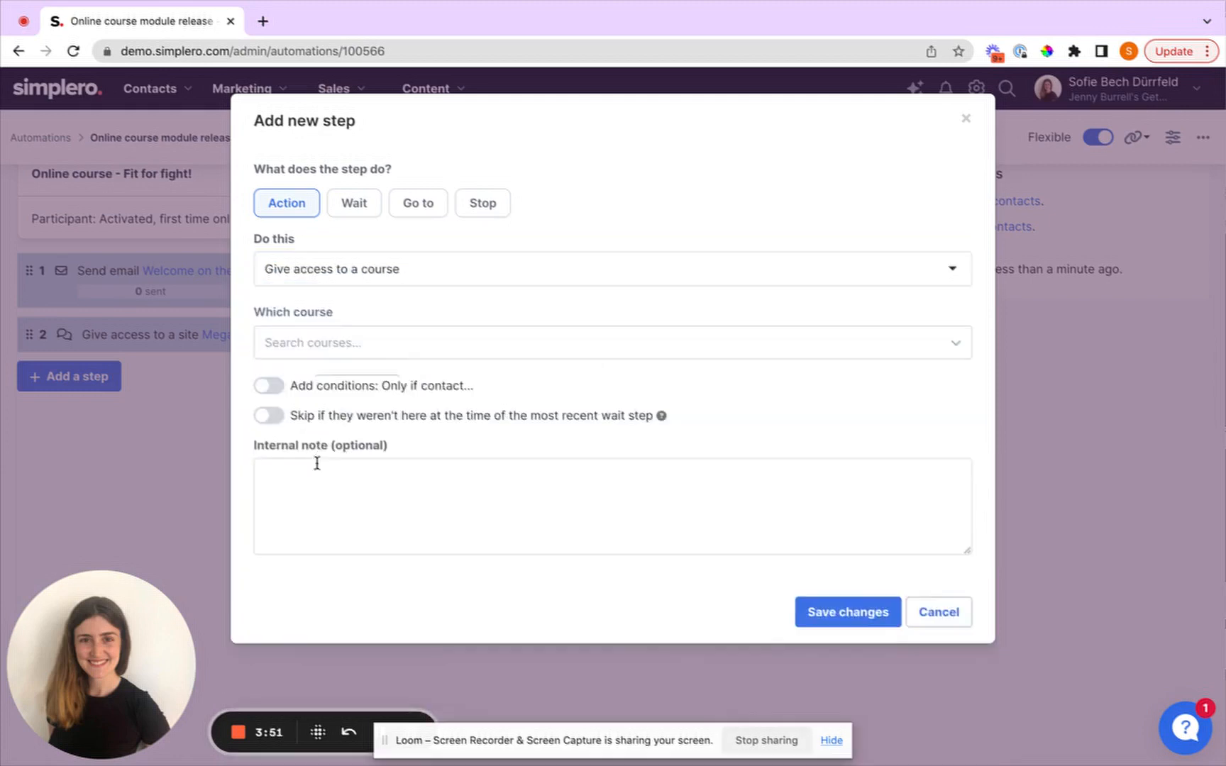
pyautogui.click(353, 341)
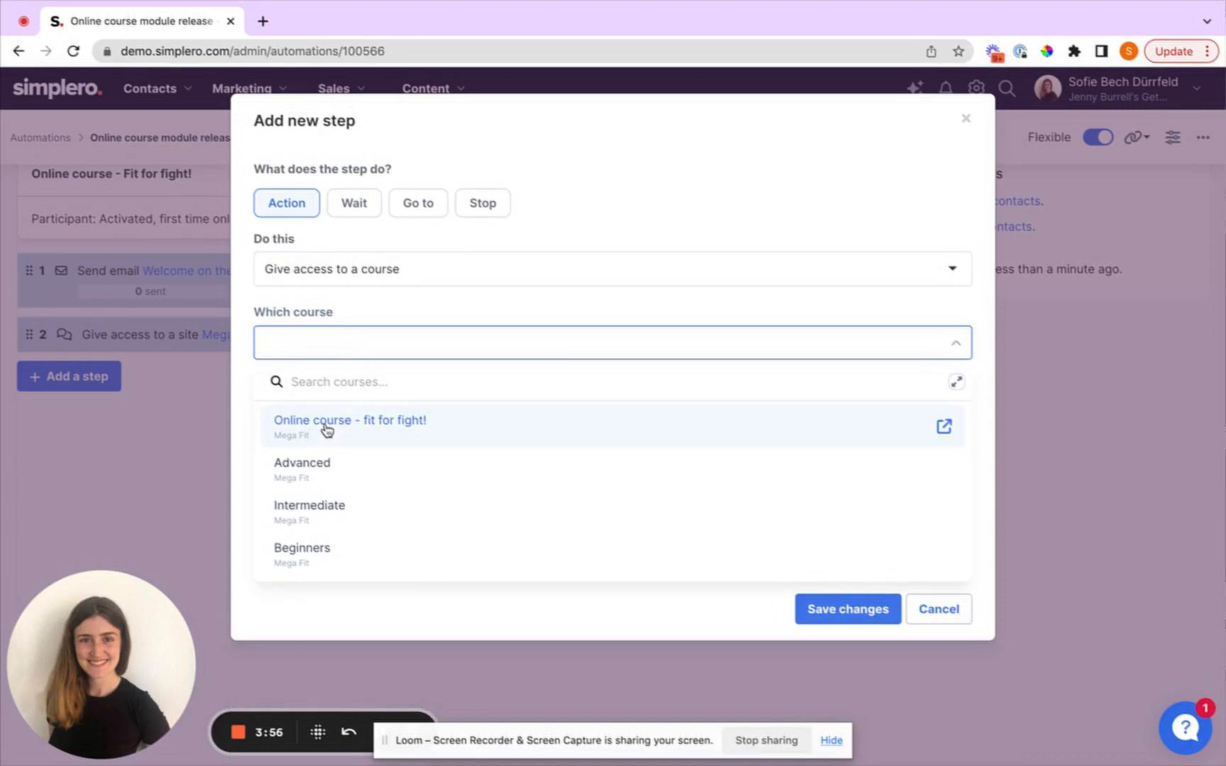
pyautogui.click(326, 431)
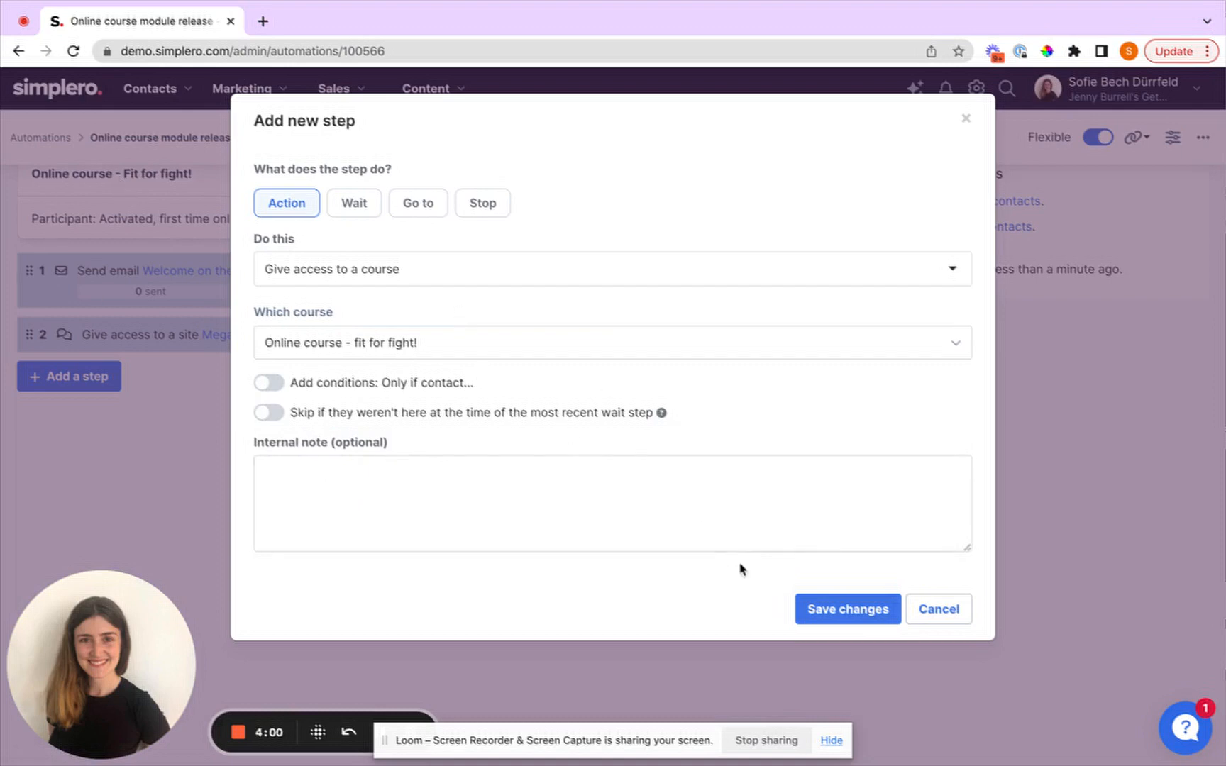
pyautogui.click(823, 608)
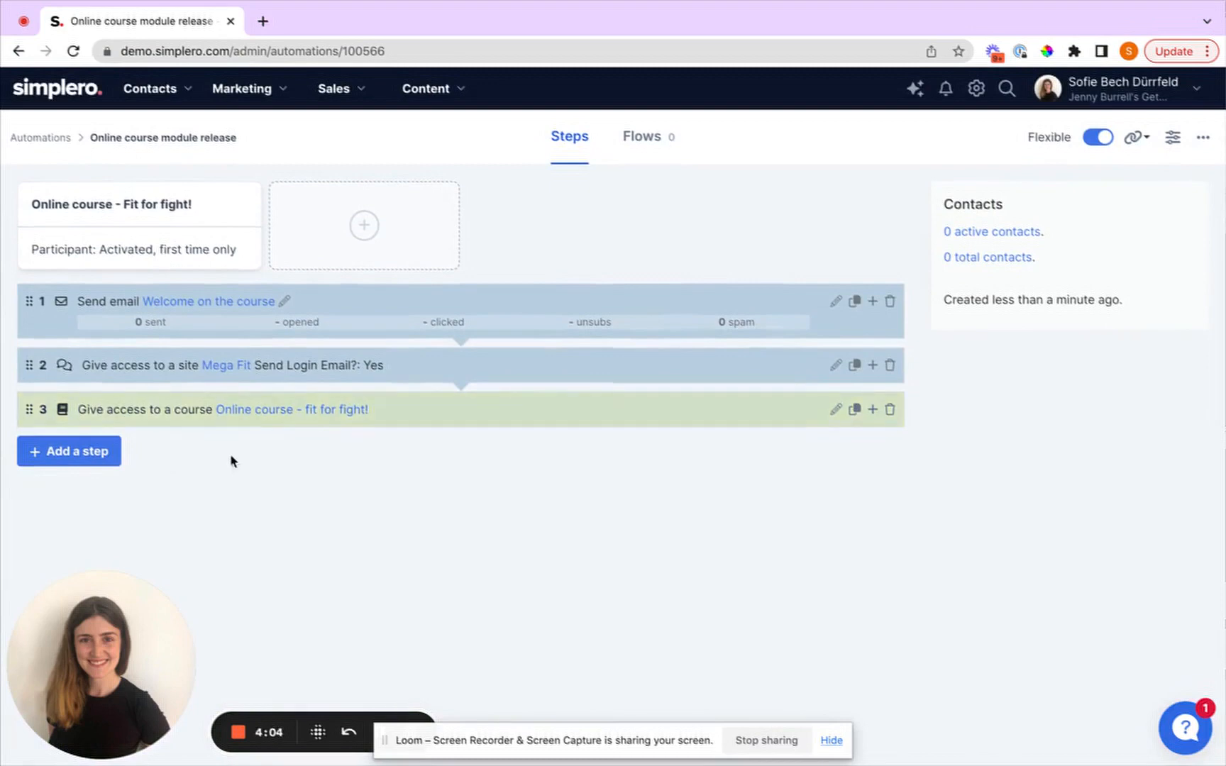
# Step: Open the "Online course - fit for fight!" course in its own tab, examine its modules in the admin overview, and return to the automation
pyautogui.rightClick(283, 418)
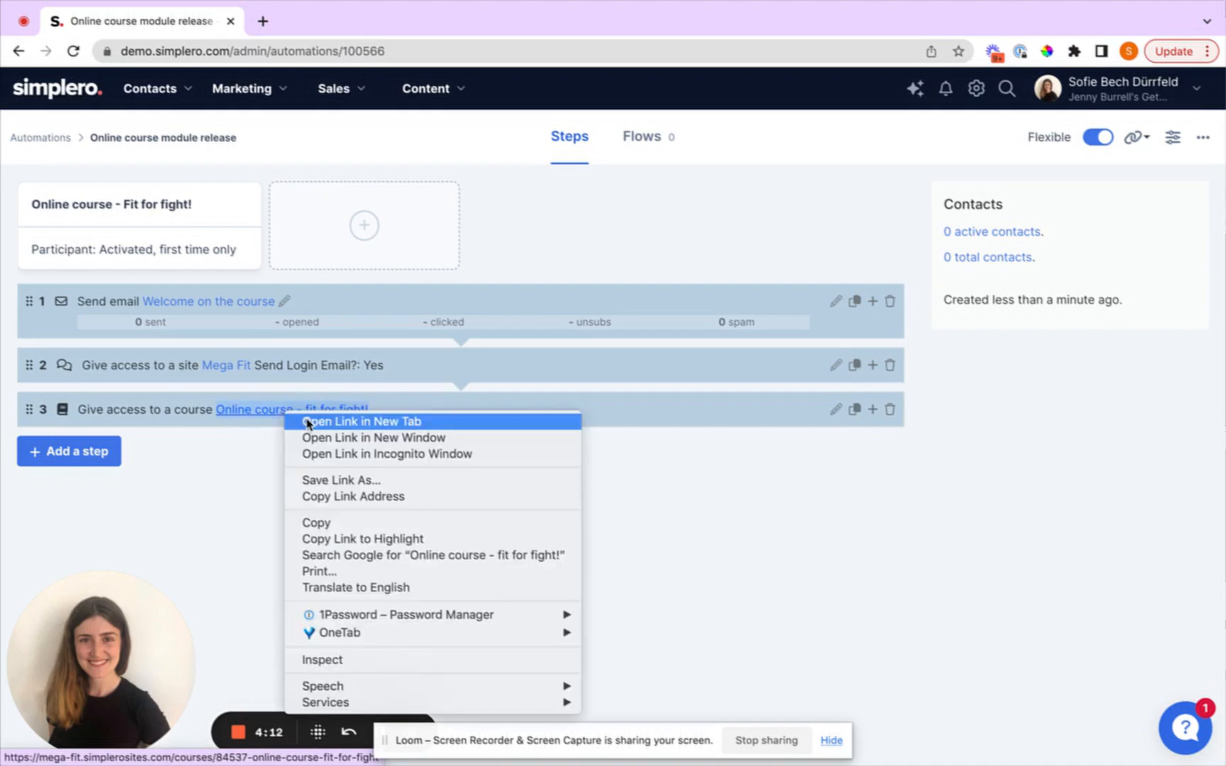
pyautogui.click(307, 422)
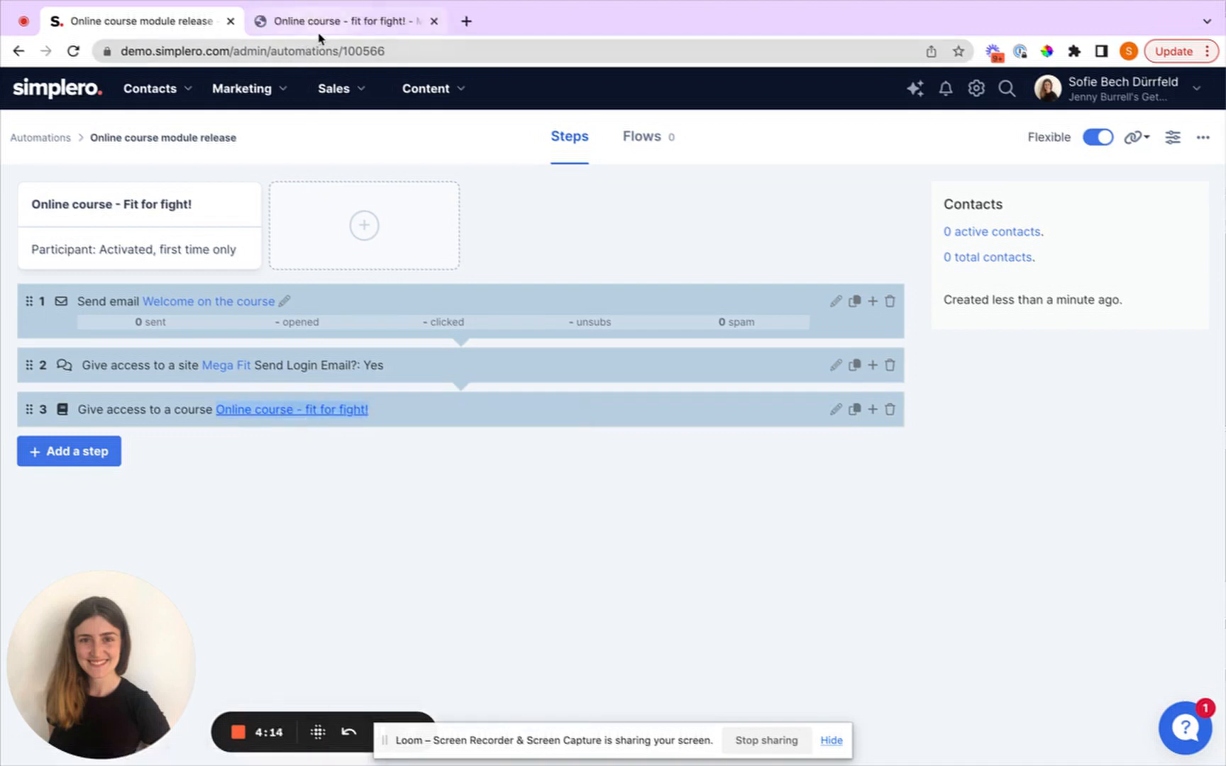
pyautogui.click(327, 25)
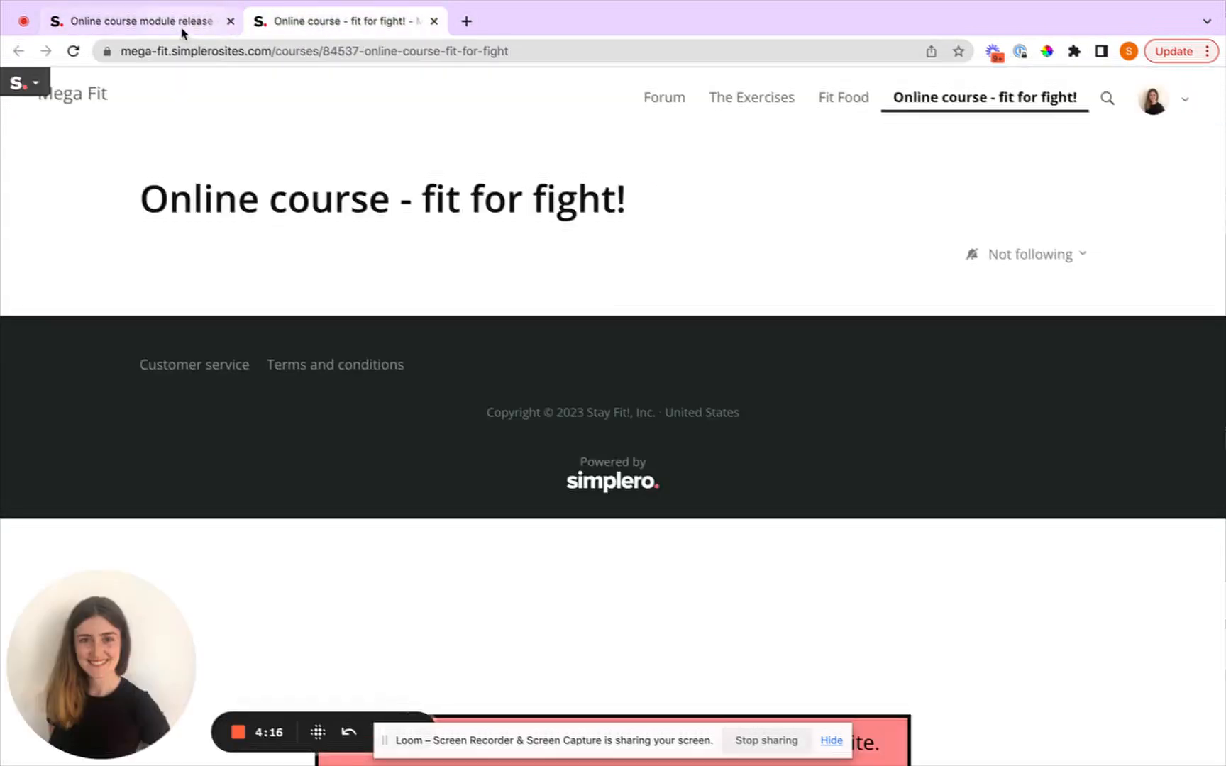
pyautogui.click(14, 84)
pyautogui.click(46, 113)
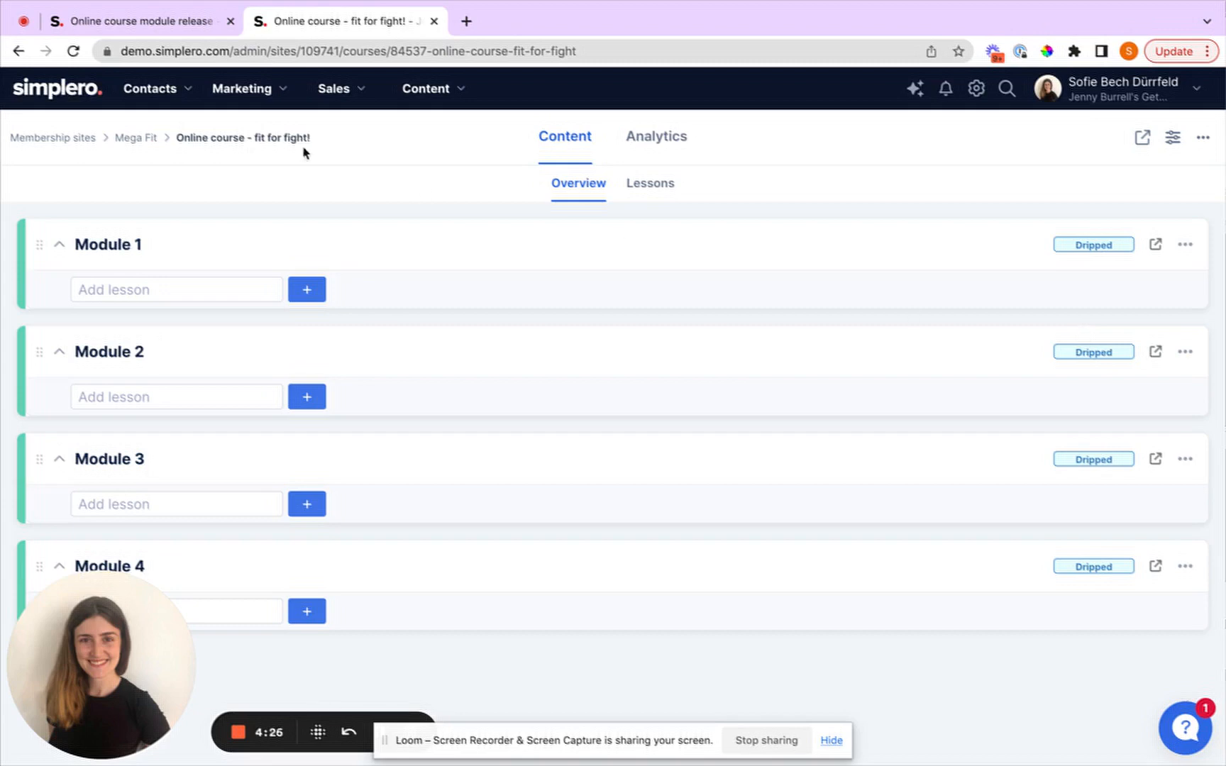
pyautogui.click(163, 25)
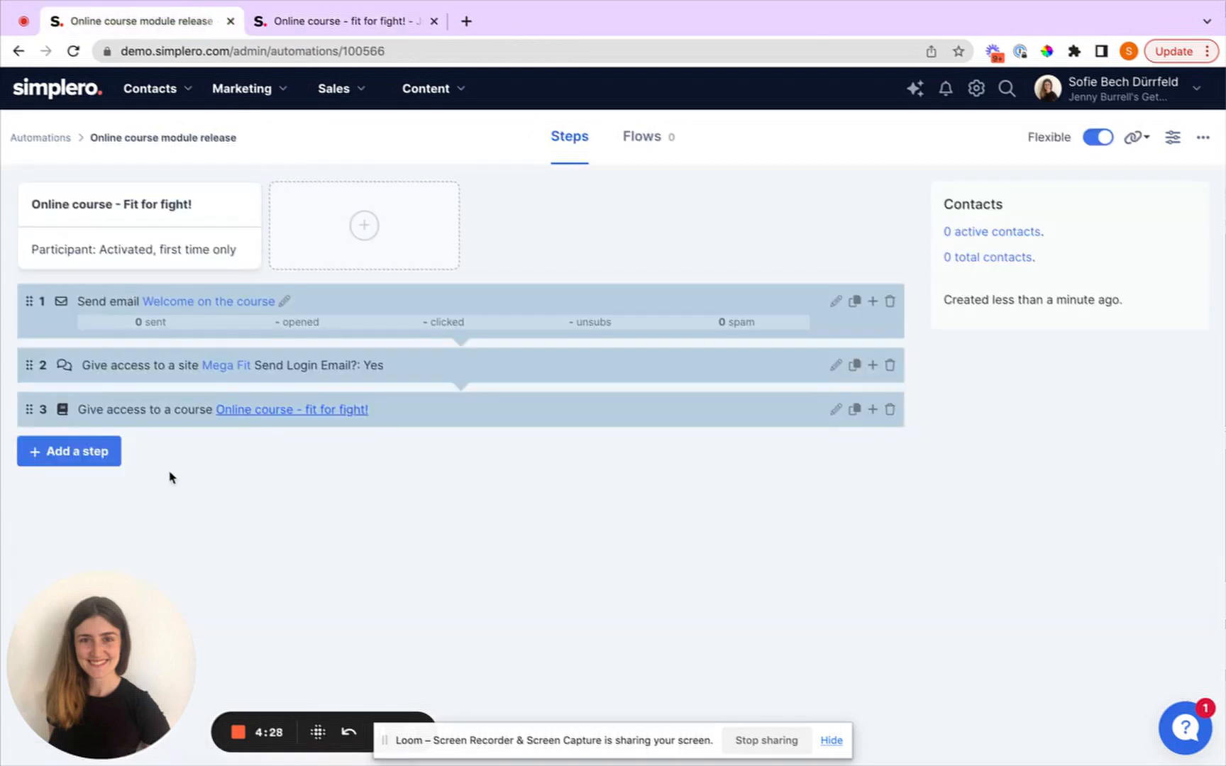
# Step: Add a fourth automation step that gives access to Module 1 of the course "Online course - fit for fight!"
pyautogui.click(71, 461)
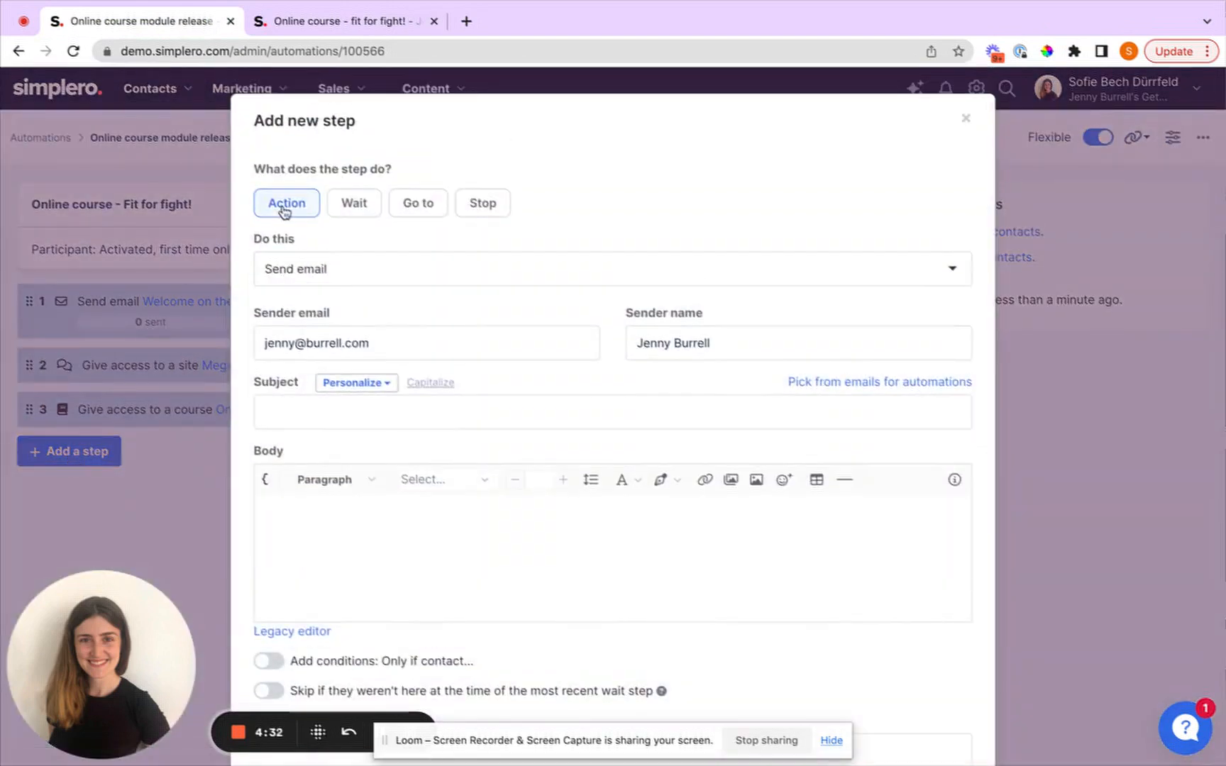
pyautogui.click(298, 266)
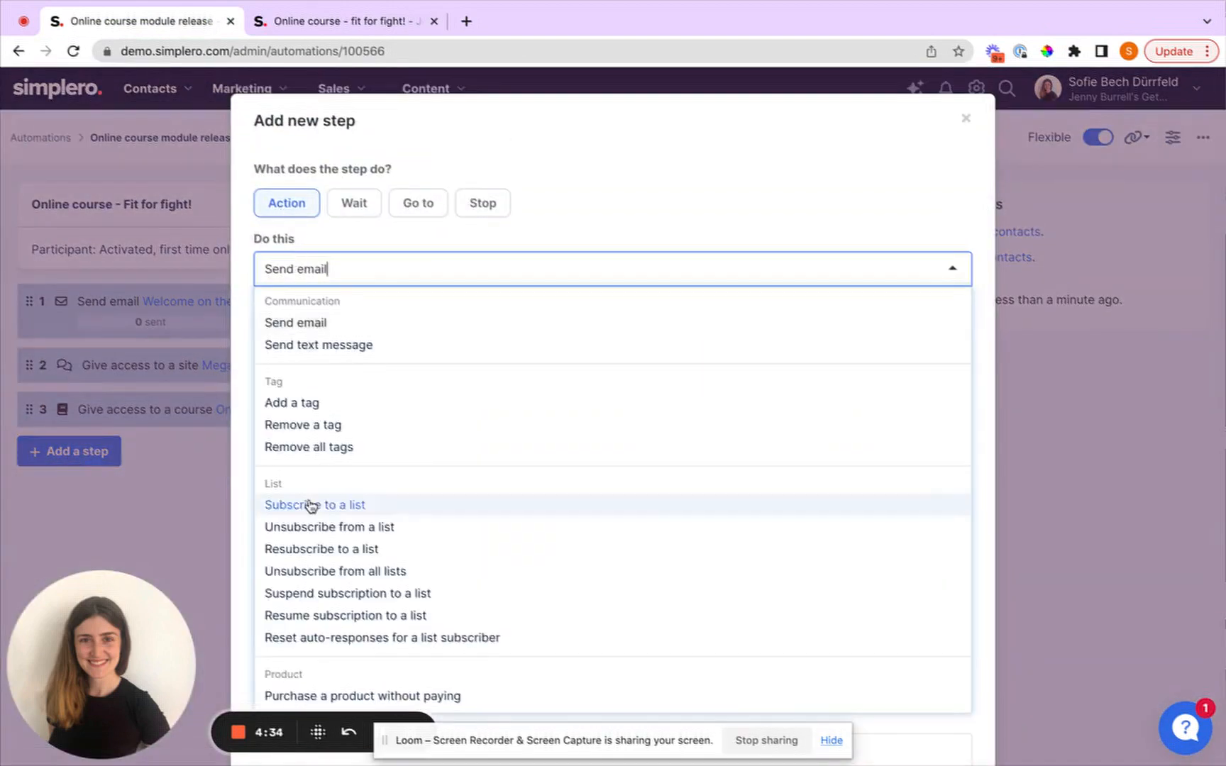
pyautogui.scroll(-5, 310, 505)
pyautogui.scroll(-4, 310, 505)
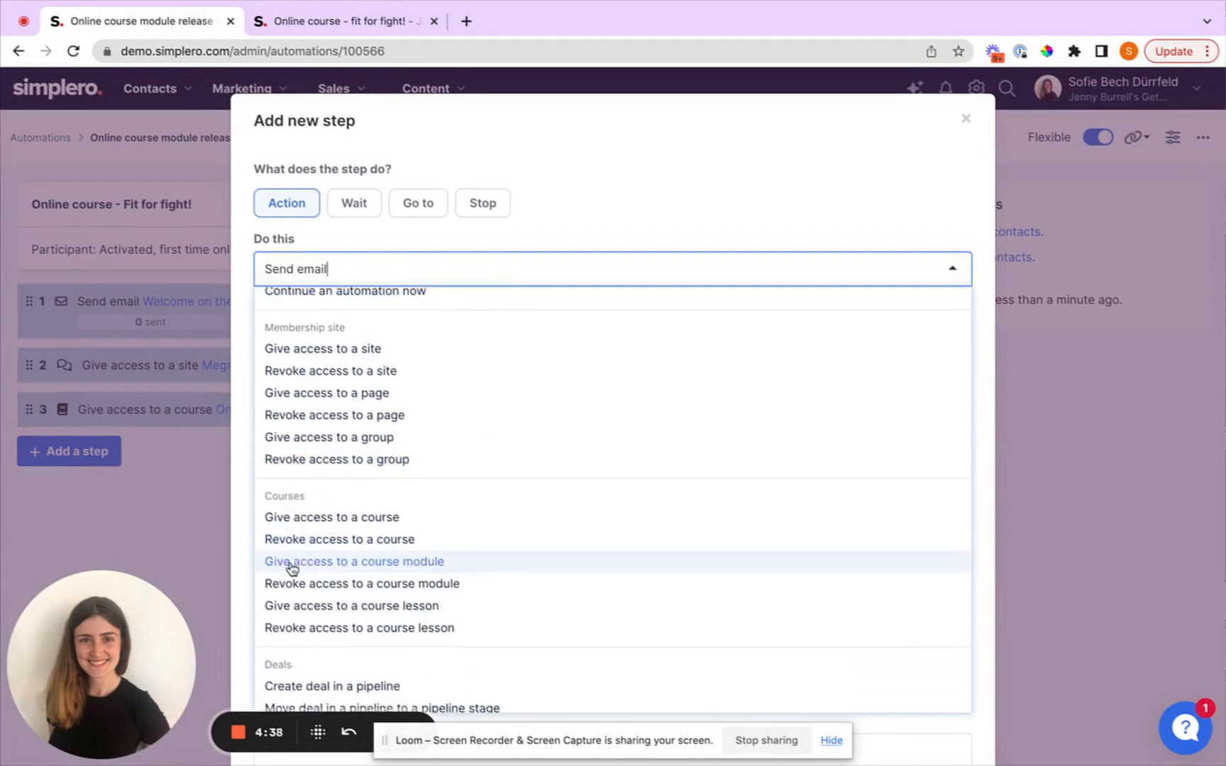
pyautogui.click(406, 563)
pyautogui.click(366, 346)
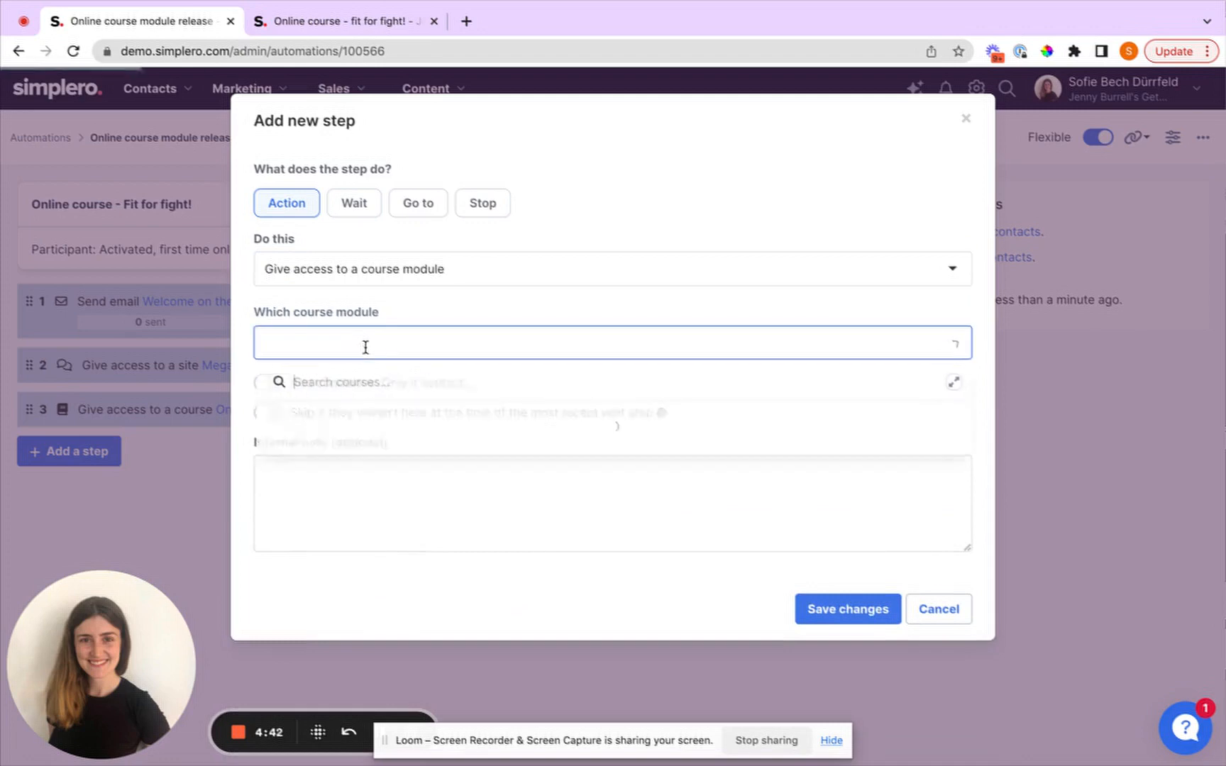
pyautogui.click(370, 430)
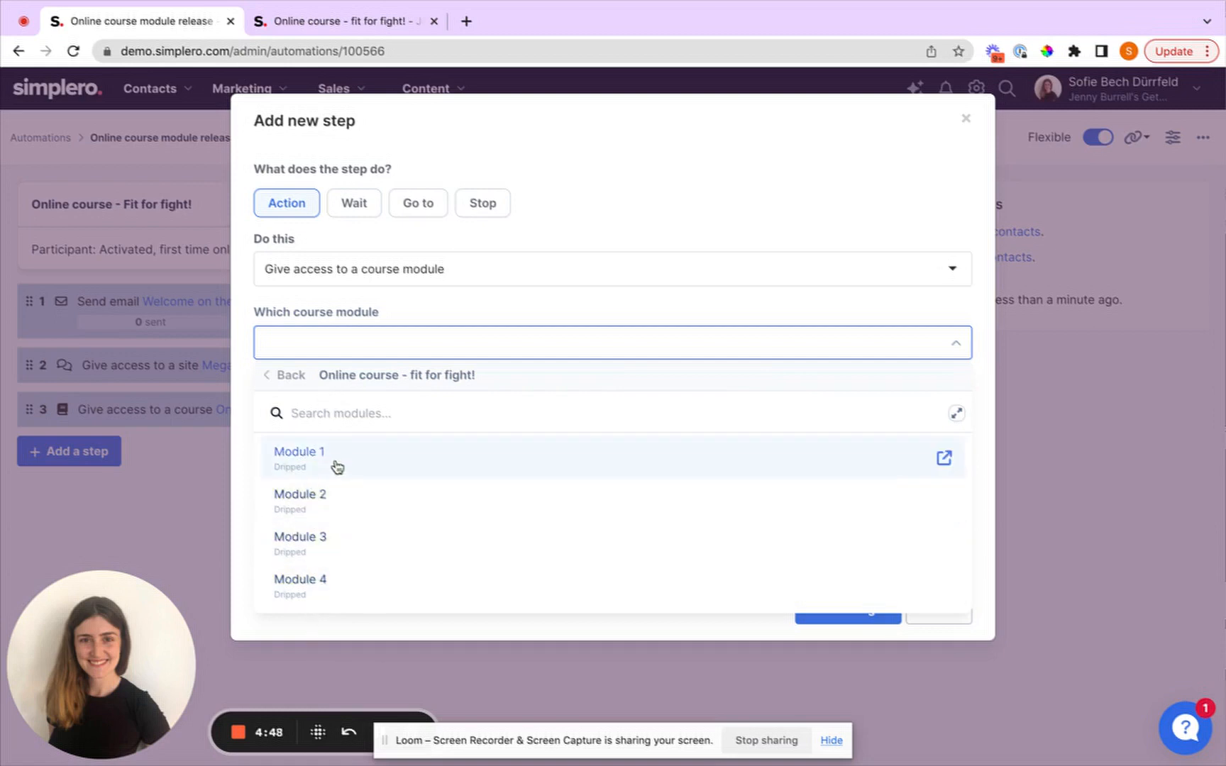
pyautogui.click(336, 466)
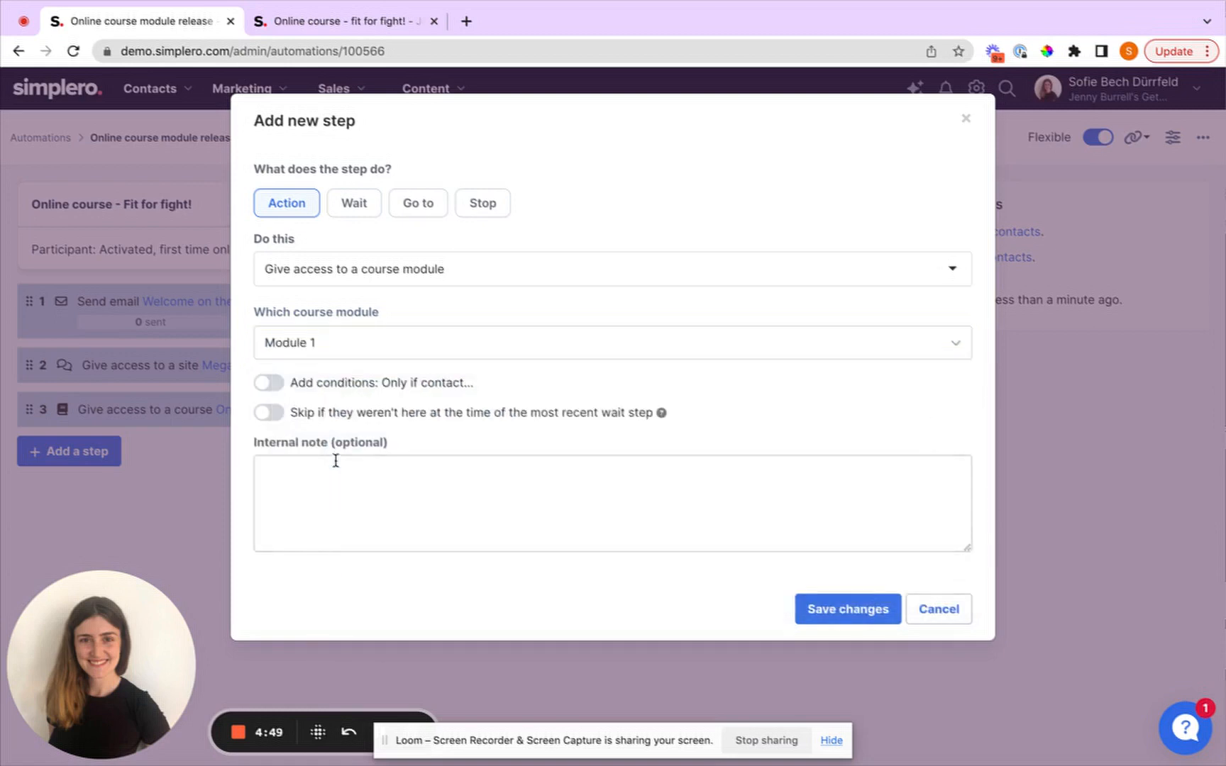
pyautogui.click(826, 611)
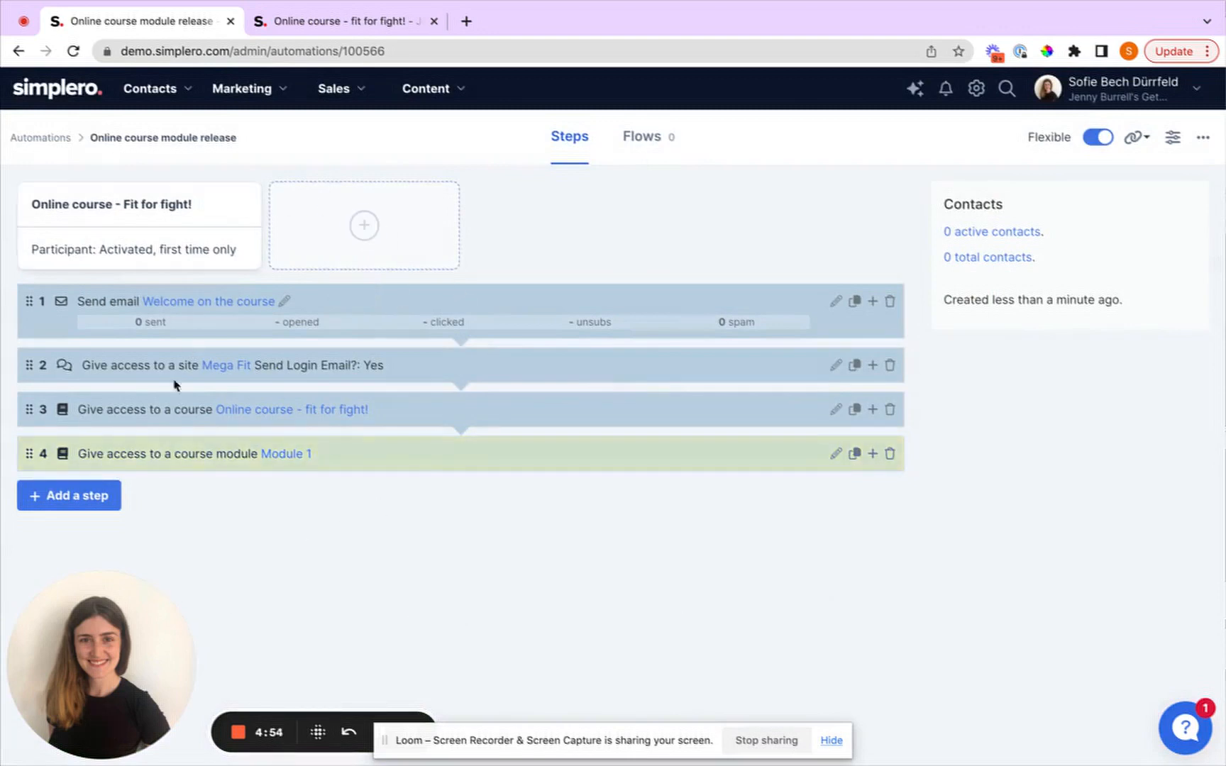
pyautogui.scroll(-1, 295, 539)
pyautogui.moveTo(208, 282)
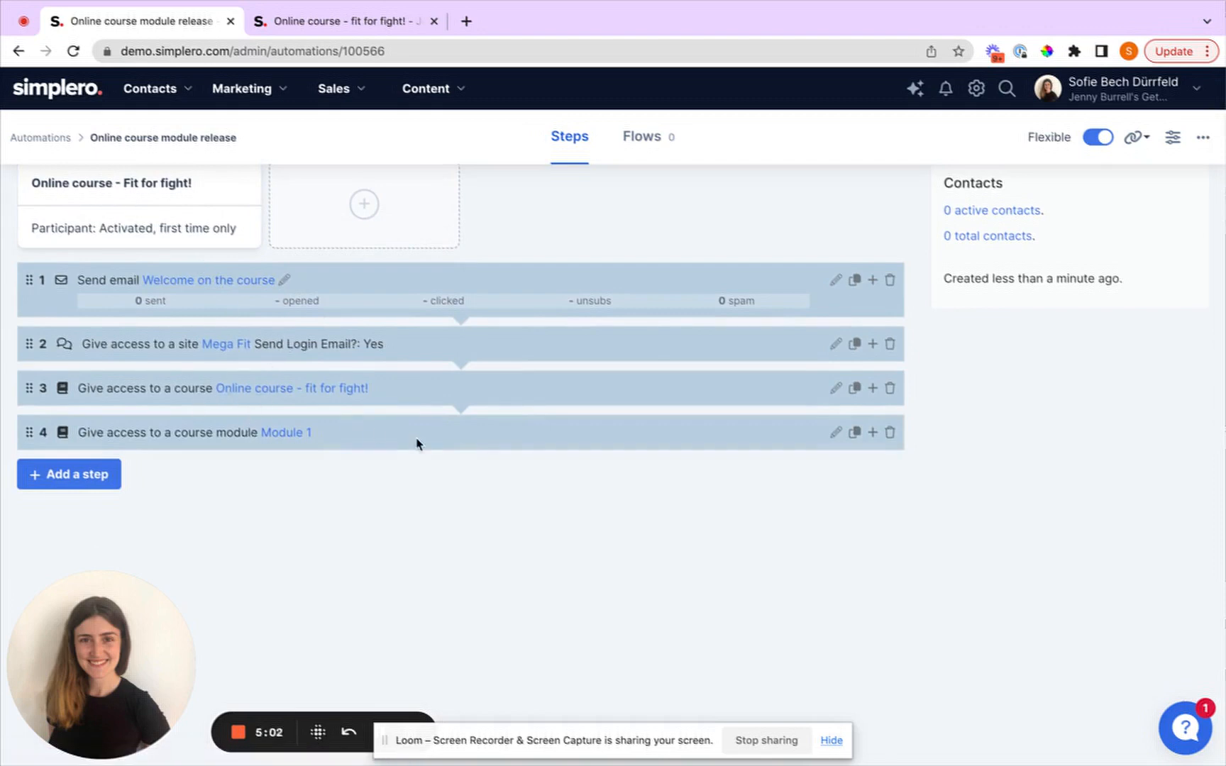
pyautogui.scroll(1, 415, 443)
pyautogui.scroll(-2, 418, 441)
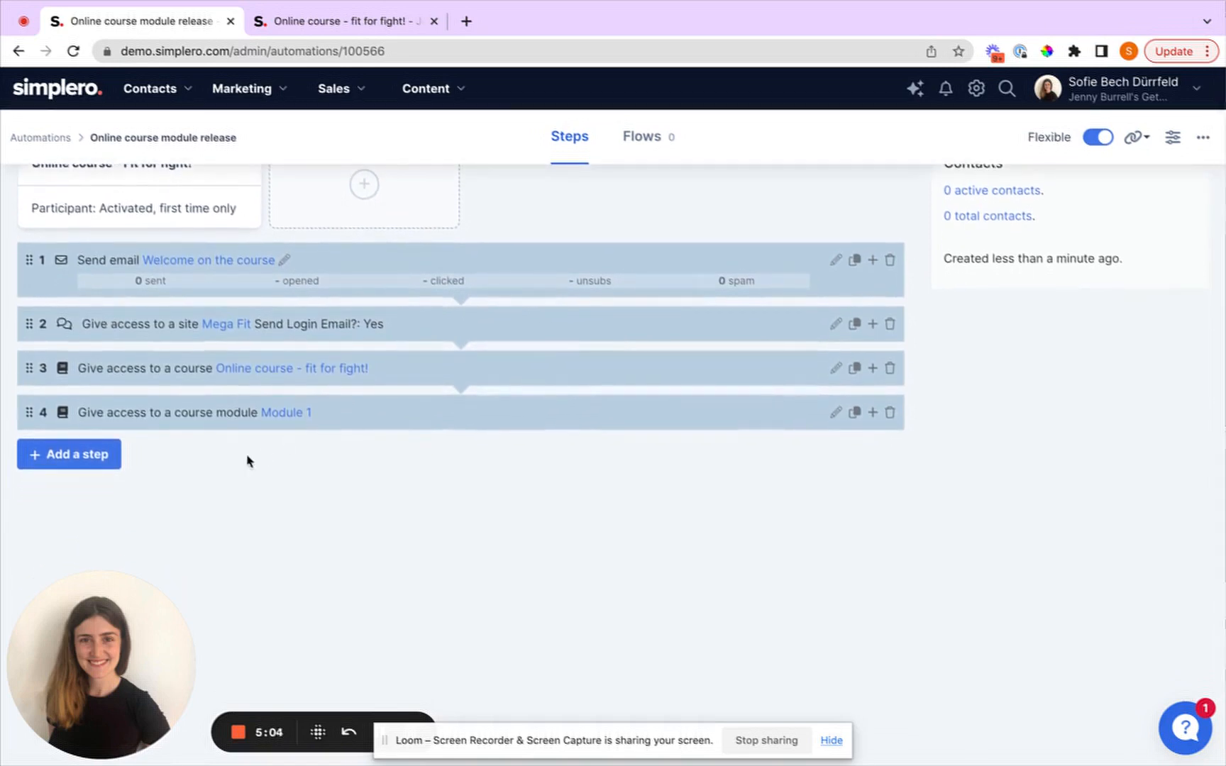
# Step: Start a new Wait step that waits a while of at least 1 week, on any day of the week
pyautogui.click(62, 465)
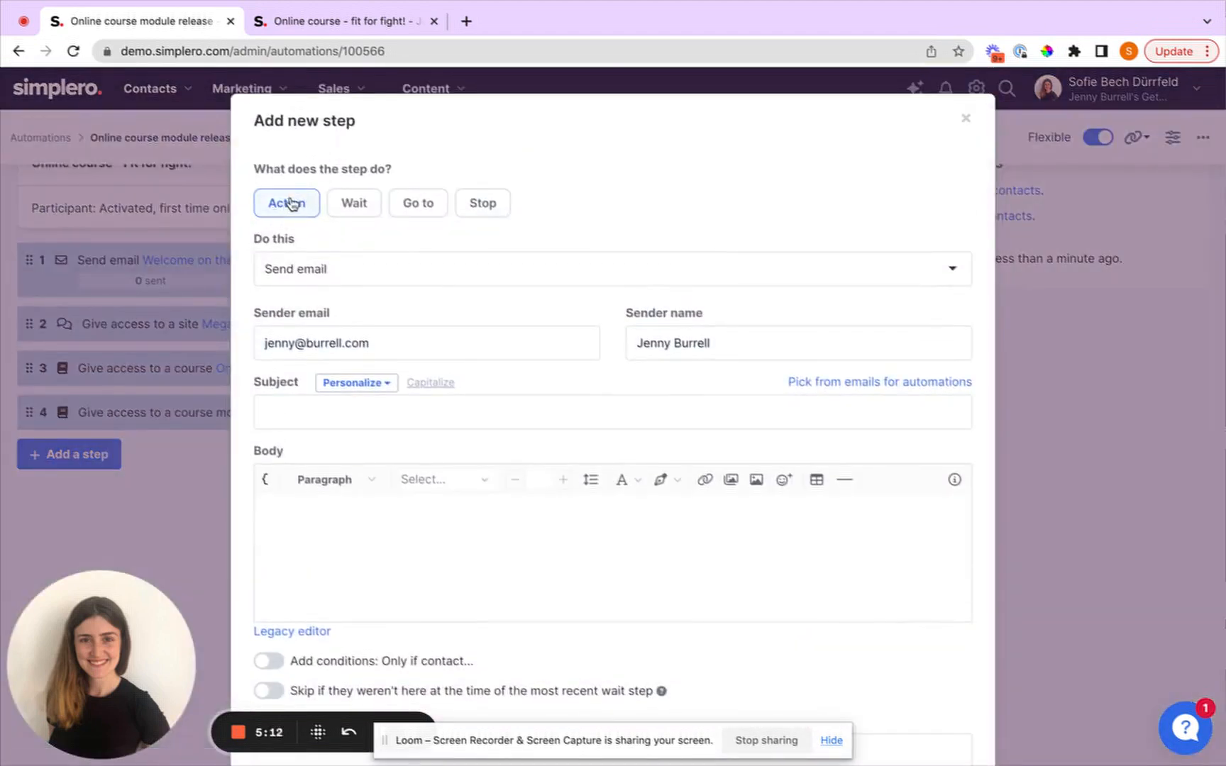
pyautogui.click(354, 205)
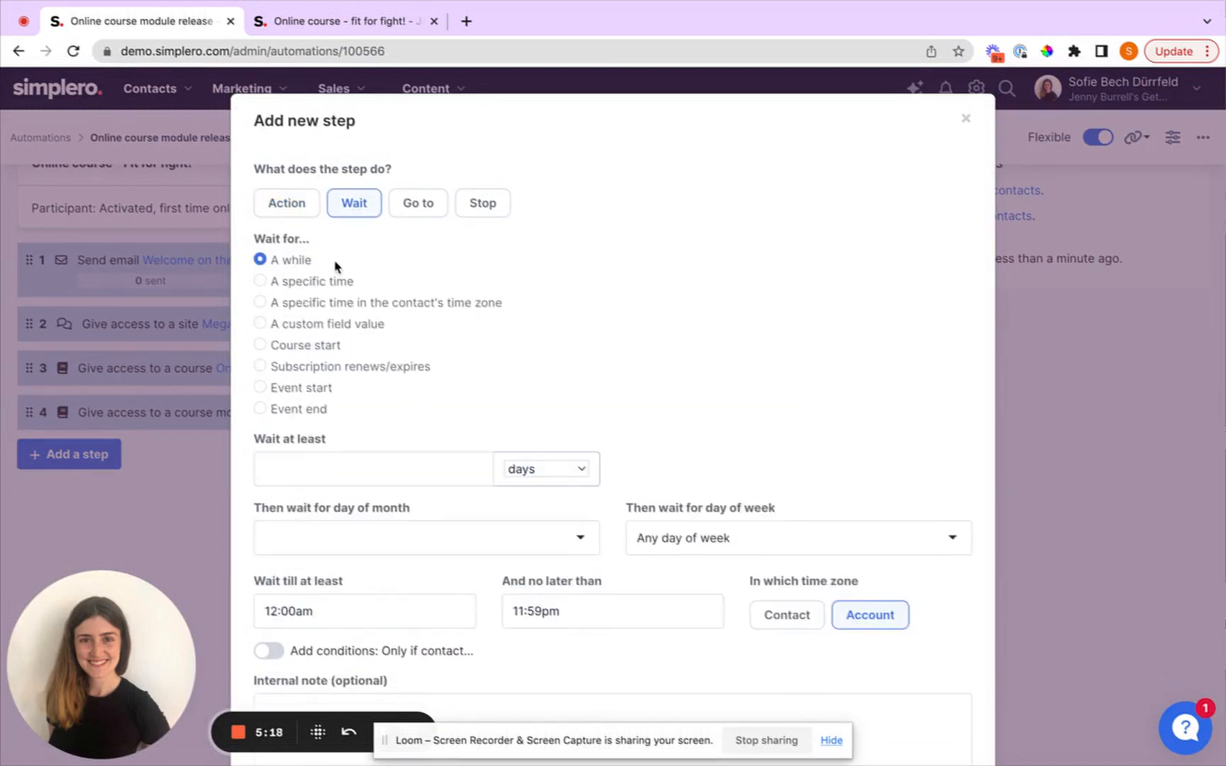
pyautogui.click(260, 281)
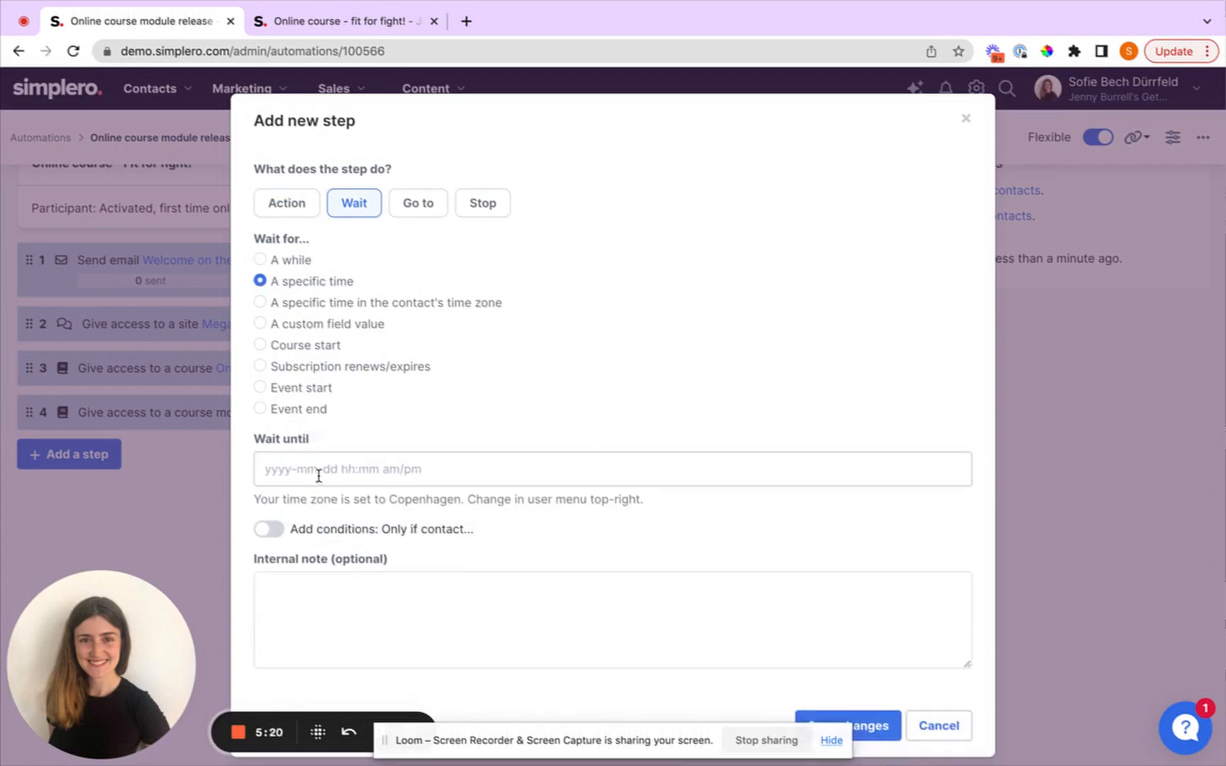
pyautogui.click(261, 259)
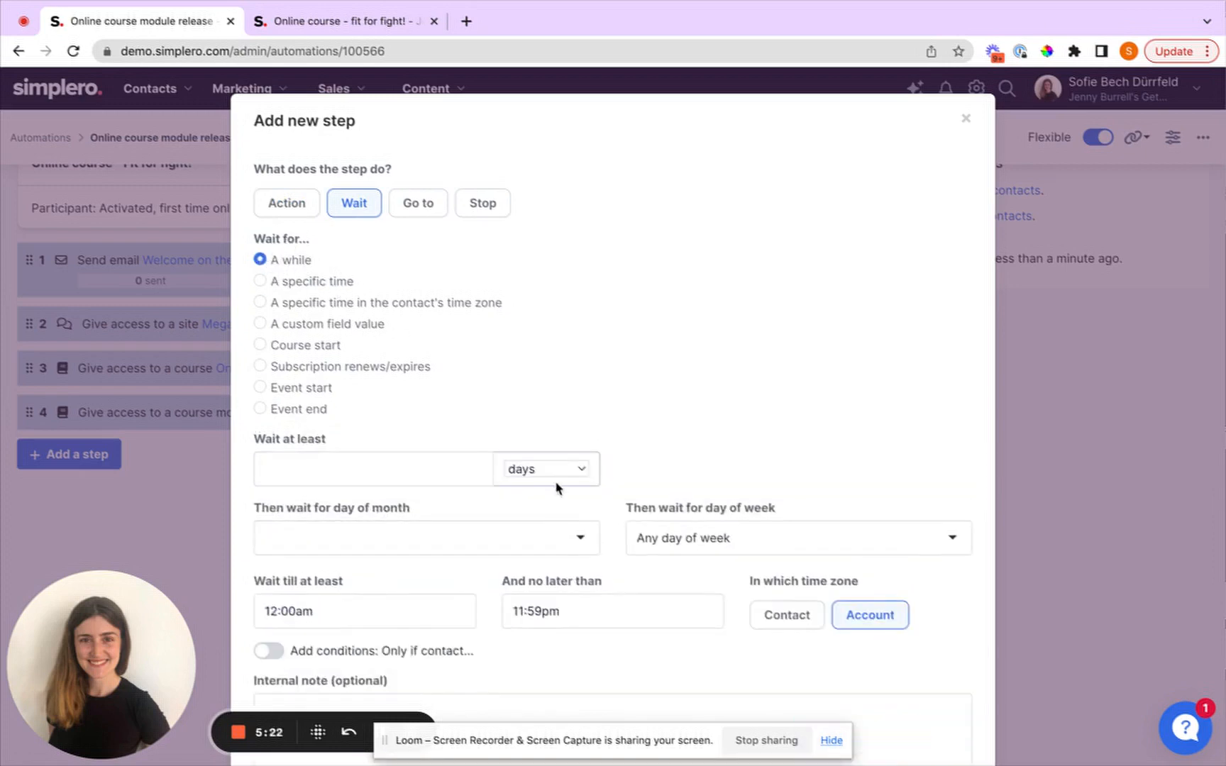
pyautogui.click(518, 469)
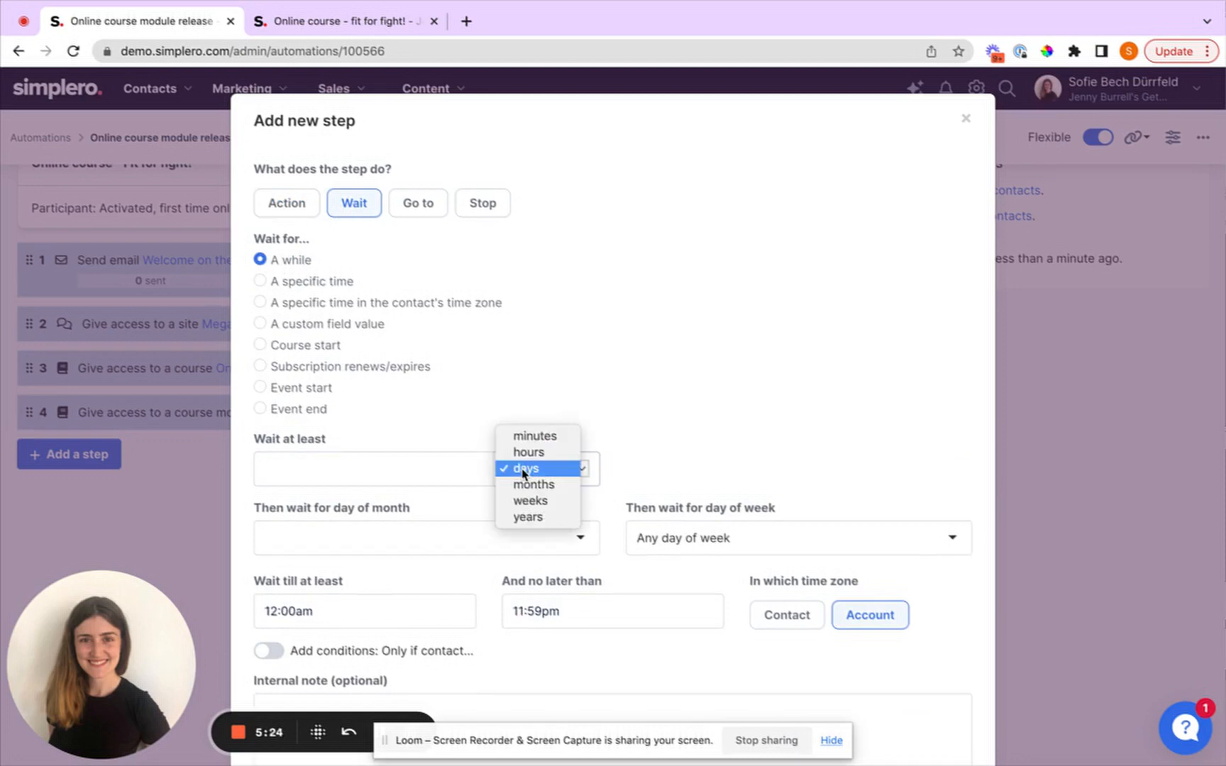
pyautogui.click(541, 501)
pyautogui.click(411, 470)
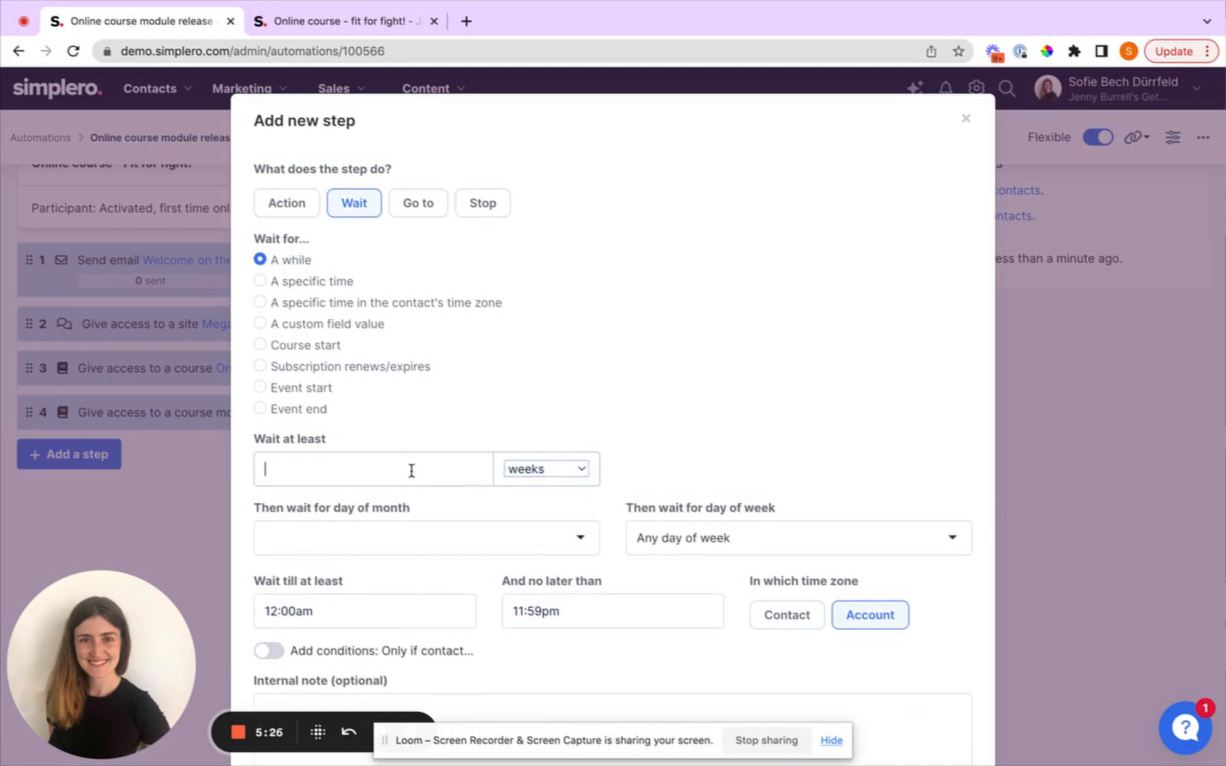
pyautogui.click(657, 390)
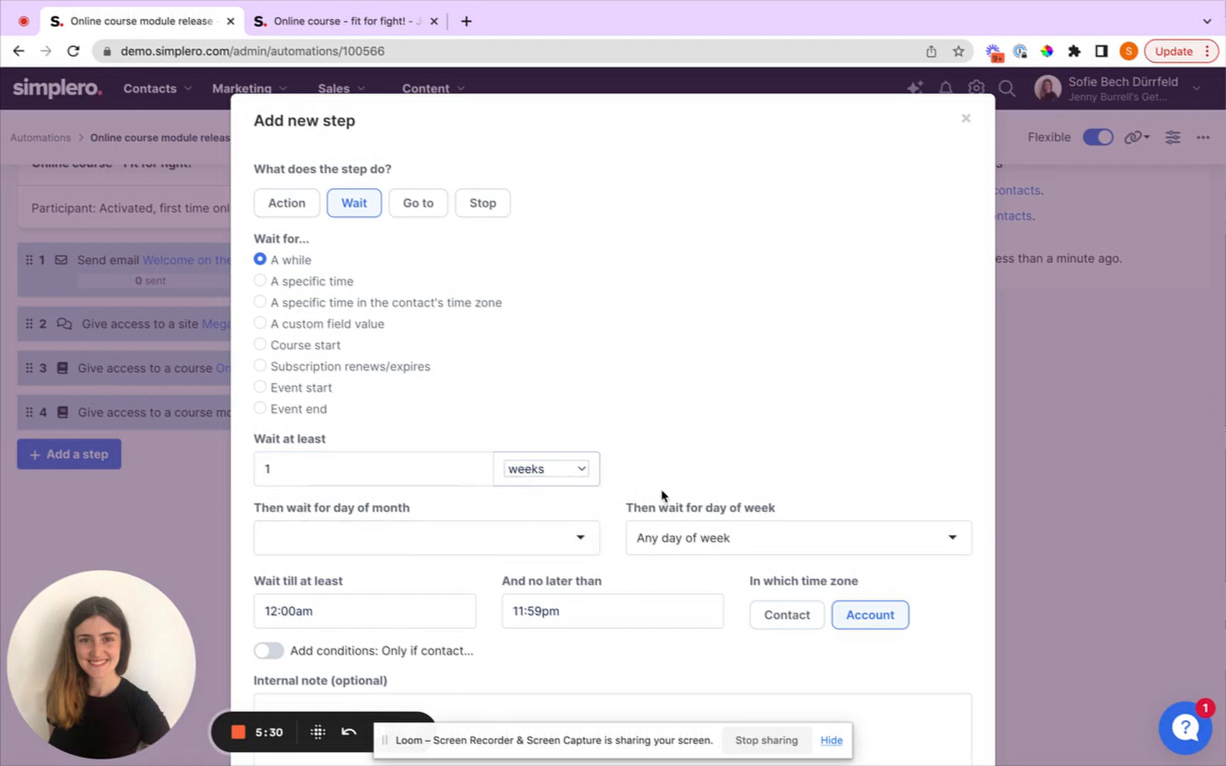
pyautogui.click(668, 539)
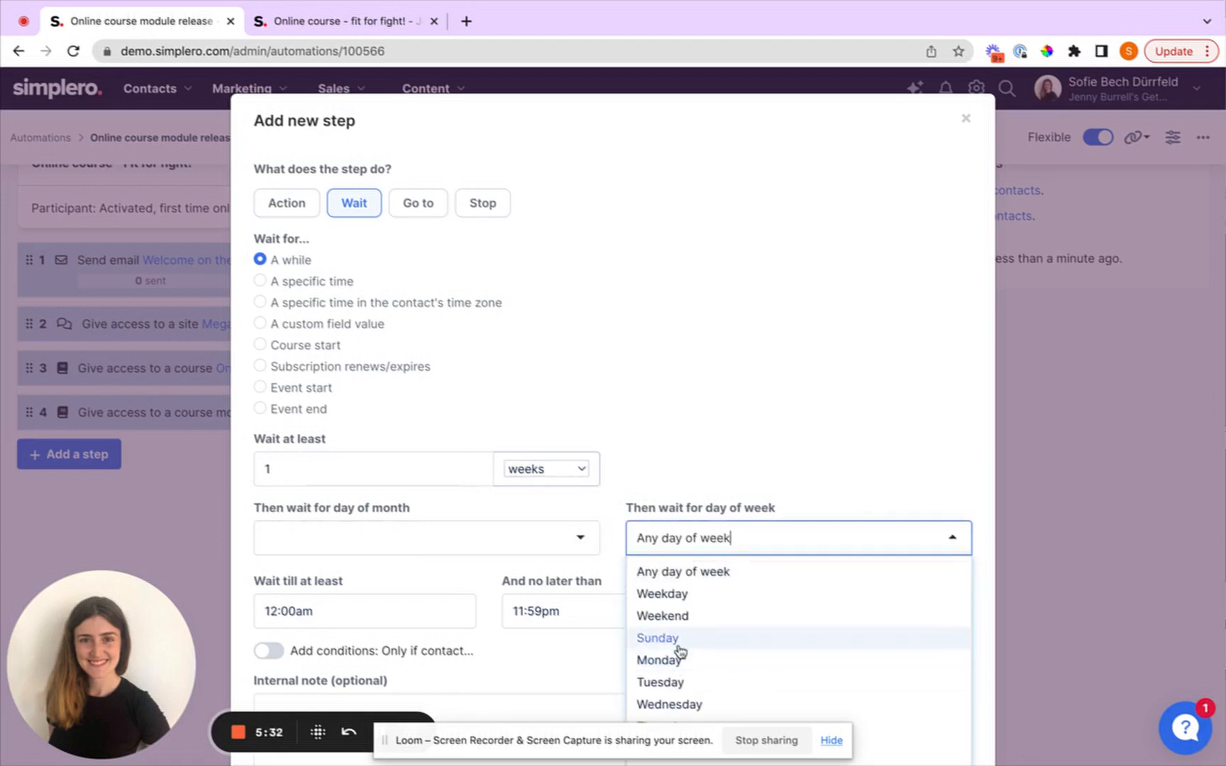
pyautogui.click(700, 458)
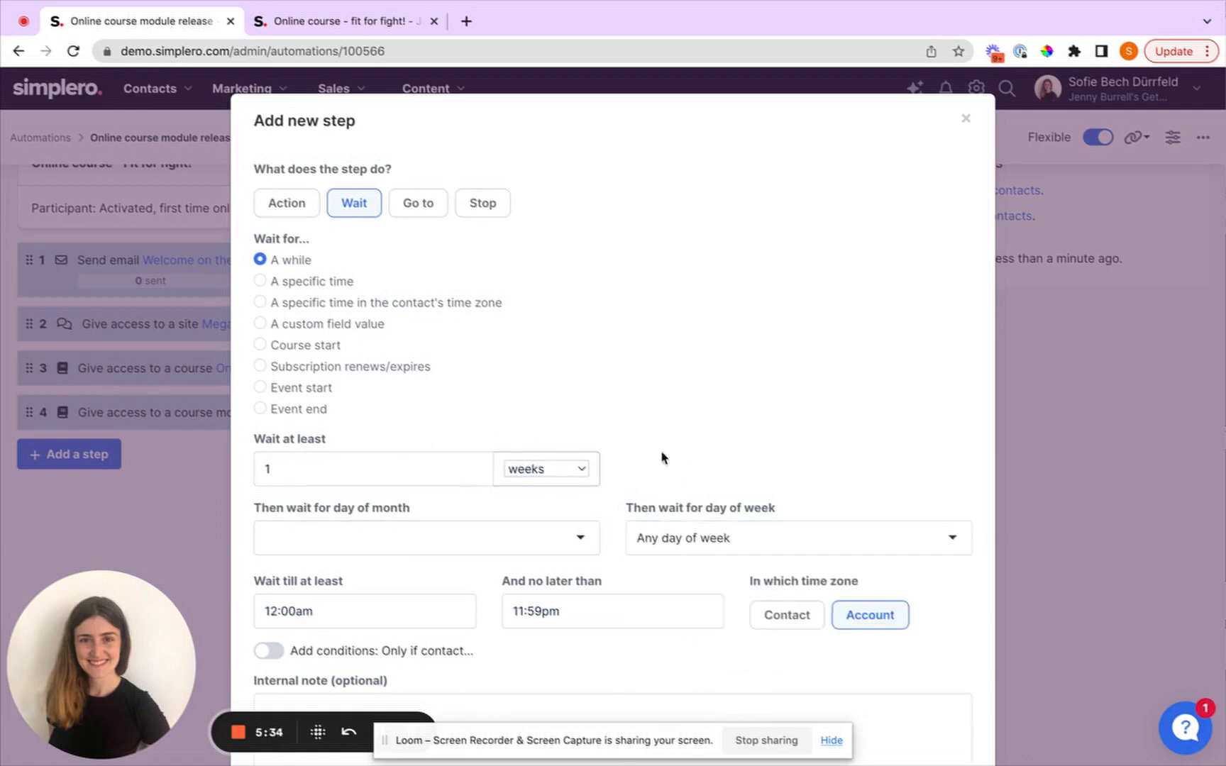
# Step: Limit the wait to between 08:00am and 08:01am in the account time zone, and save the step
pyautogui.scroll(-3, 277, 594)
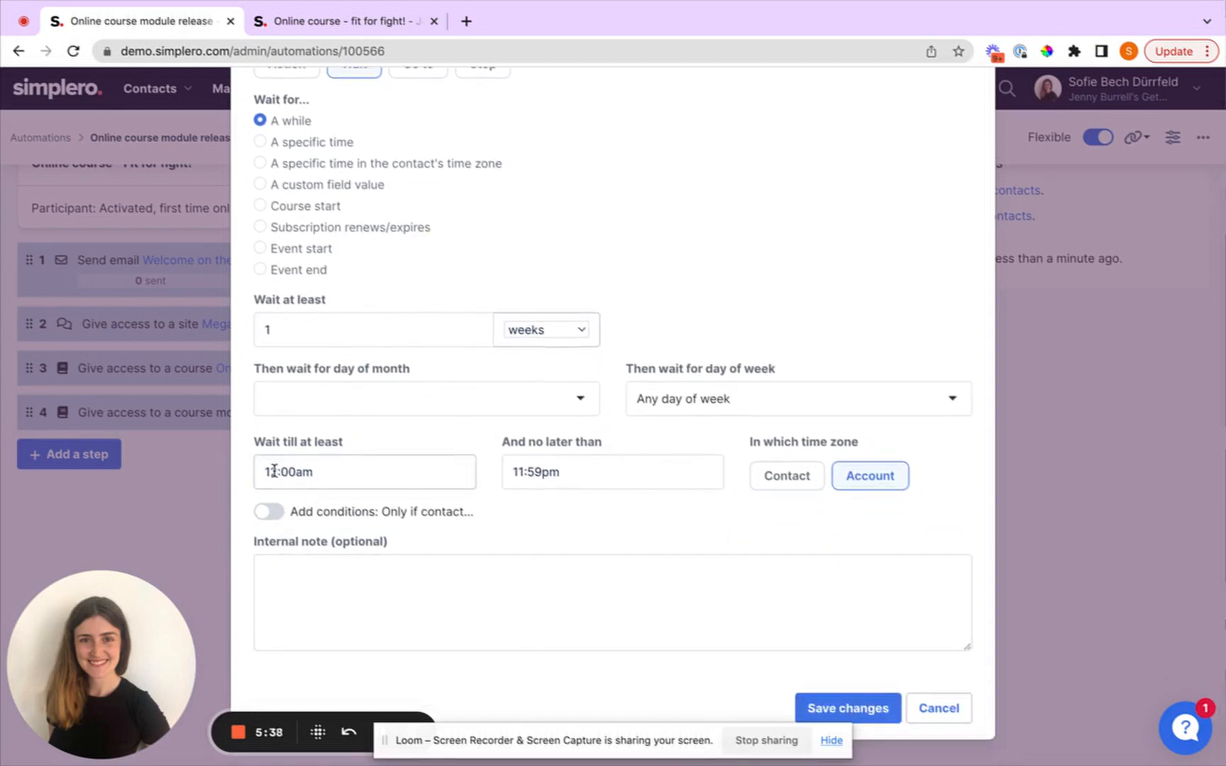
pyautogui.moveTo(276, 471); pyautogui.dragTo(248, 477)
pyautogui.write('08')
pyautogui.moveTo(520, 472); pyautogui.dragTo(508, 471)
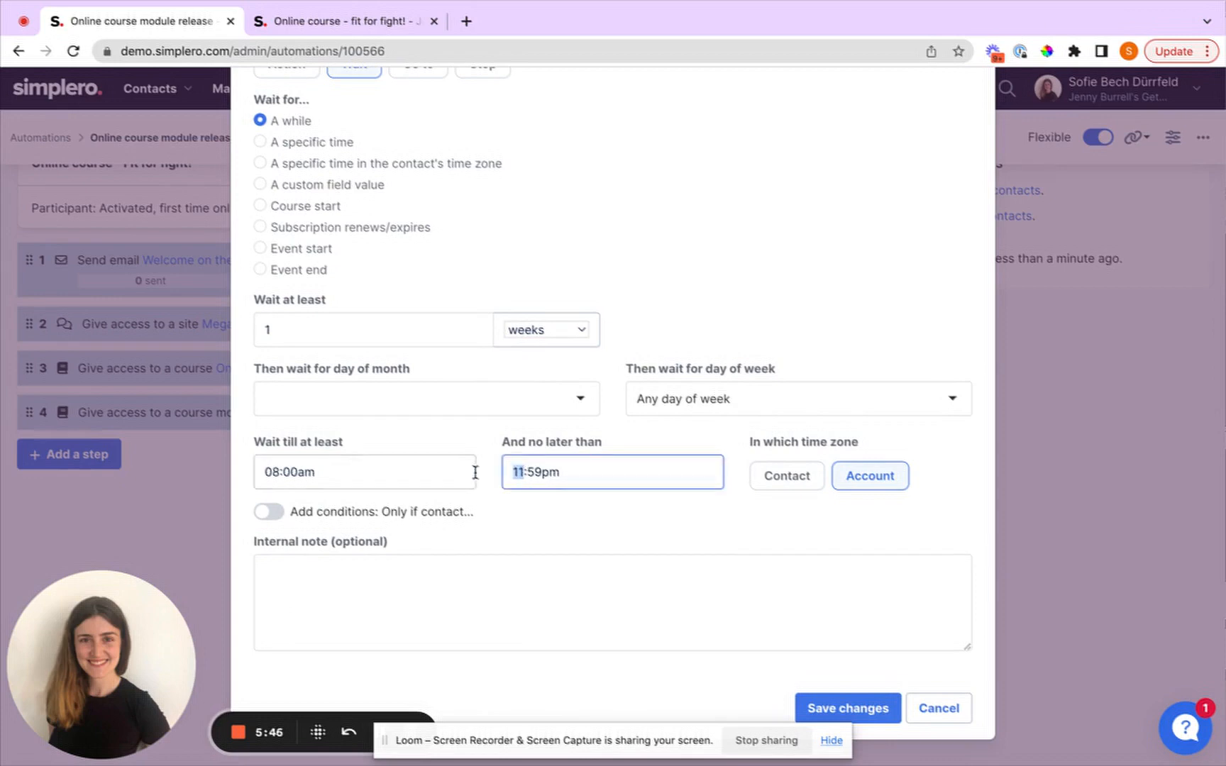
pyautogui.write('08')
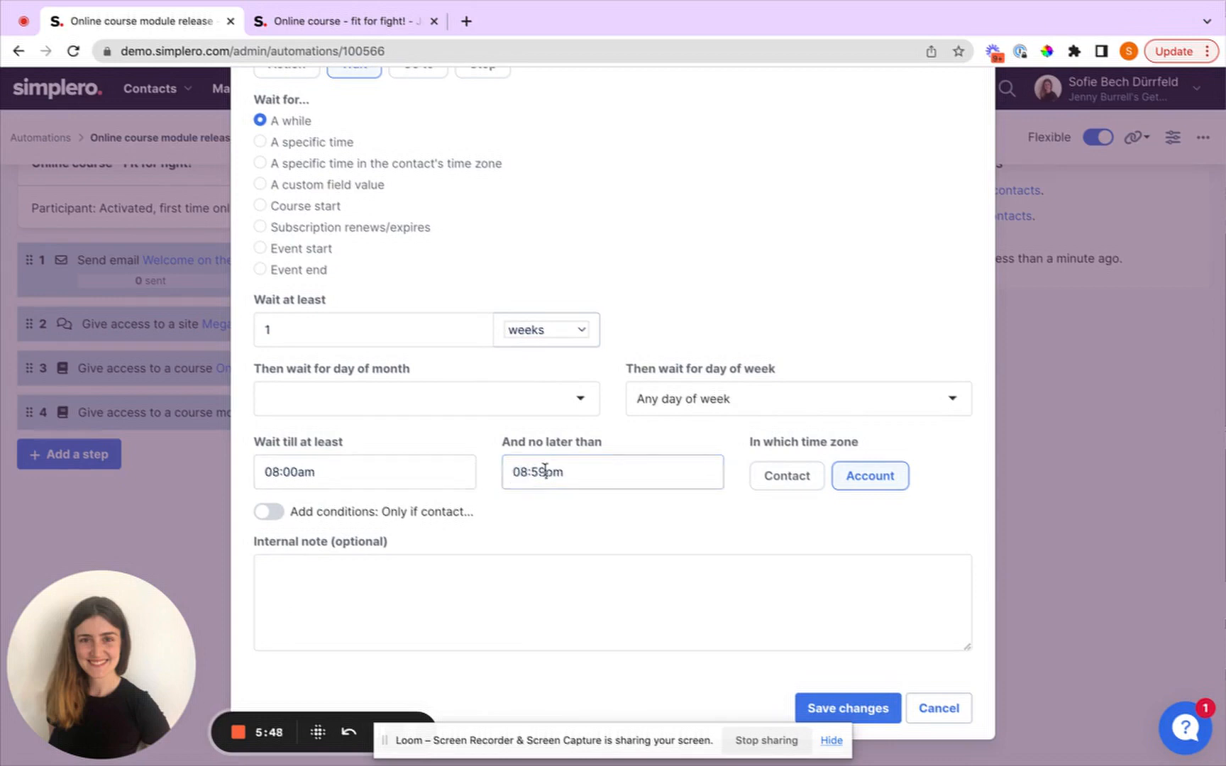
pyautogui.click(546, 470)
pyautogui.press('BackSpace')
pyautogui.press('BackSpace')
pyautogui.write('0')
pyautogui.click(672, 534)
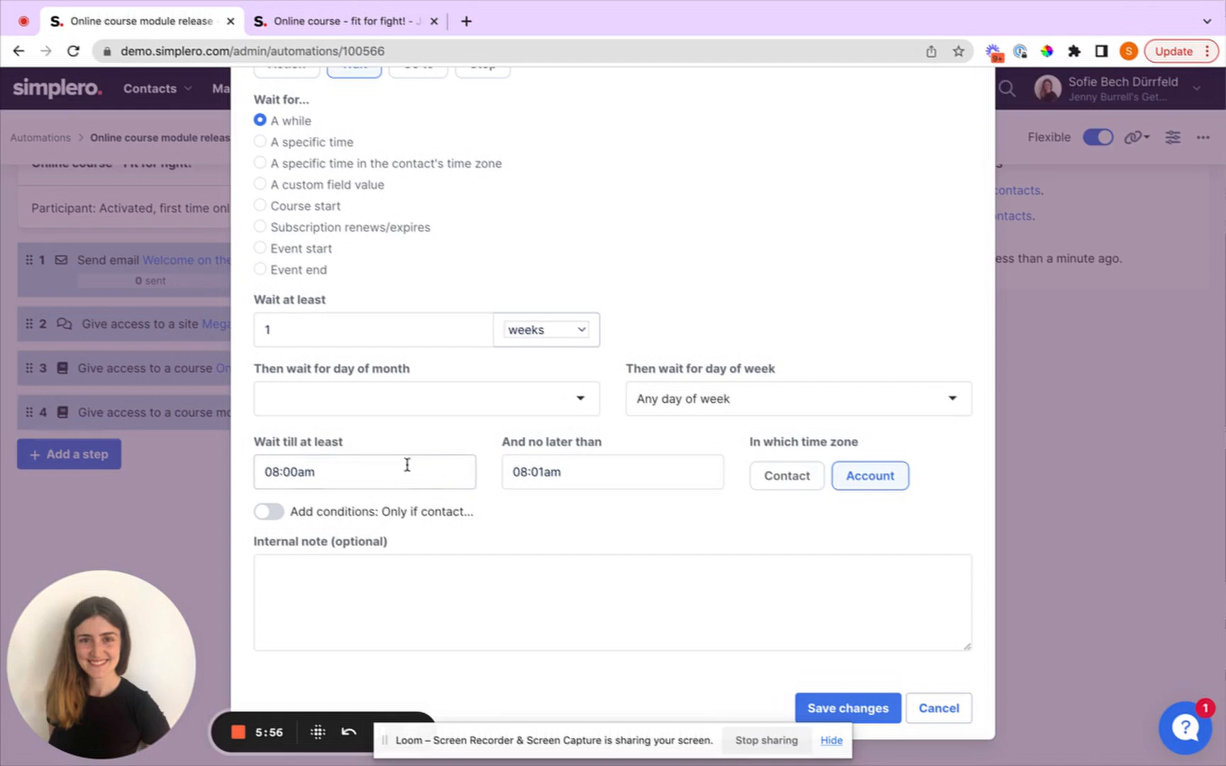
pyautogui.click(822, 708)
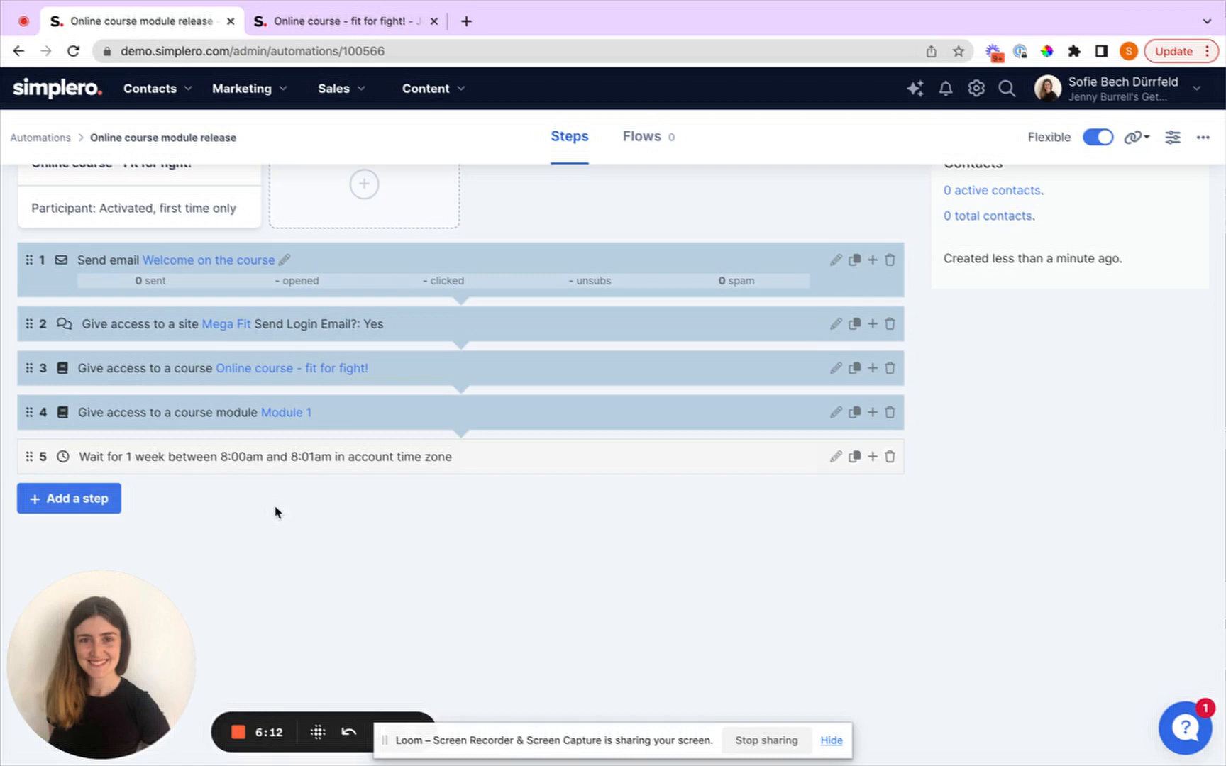
# Step: Add a sixth automation step that gives access to Module 2 of the course "Online course - fit for fight!"
pyautogui.click(90, 509)
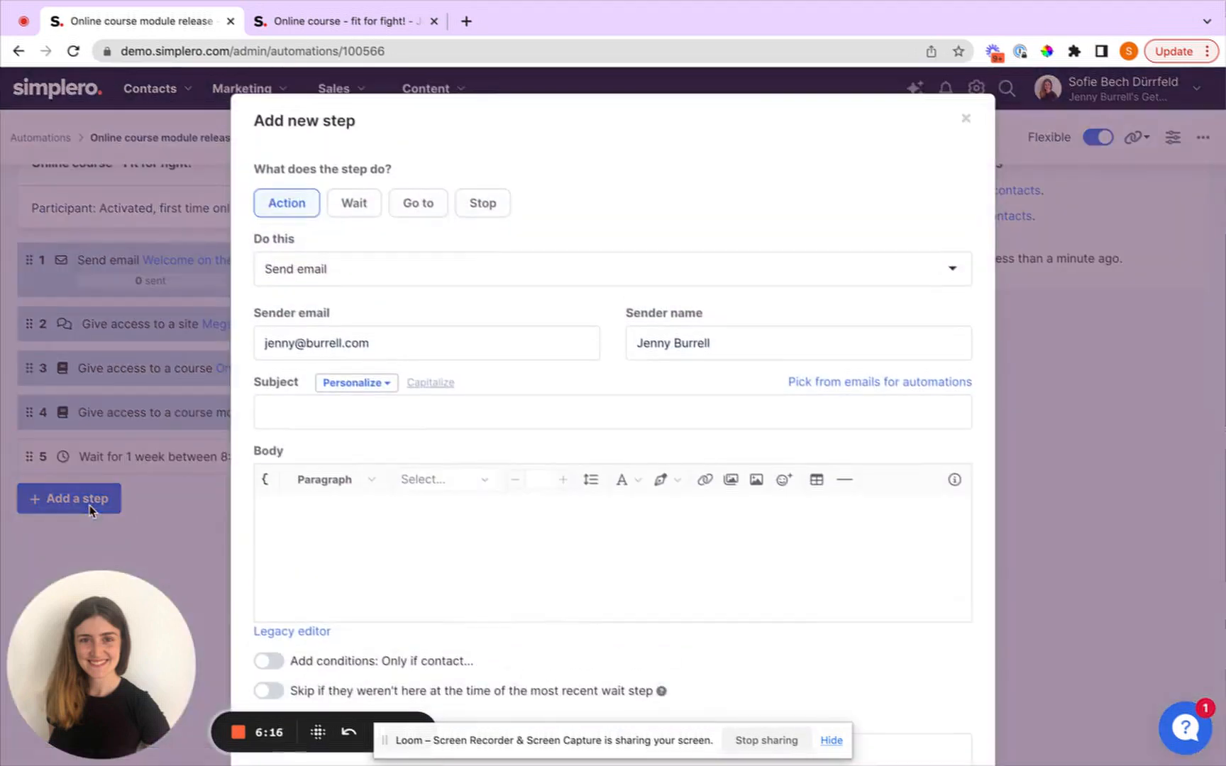
pyautogui.click(325, 272)
pyautogui.scroll(-5, 315, 413)
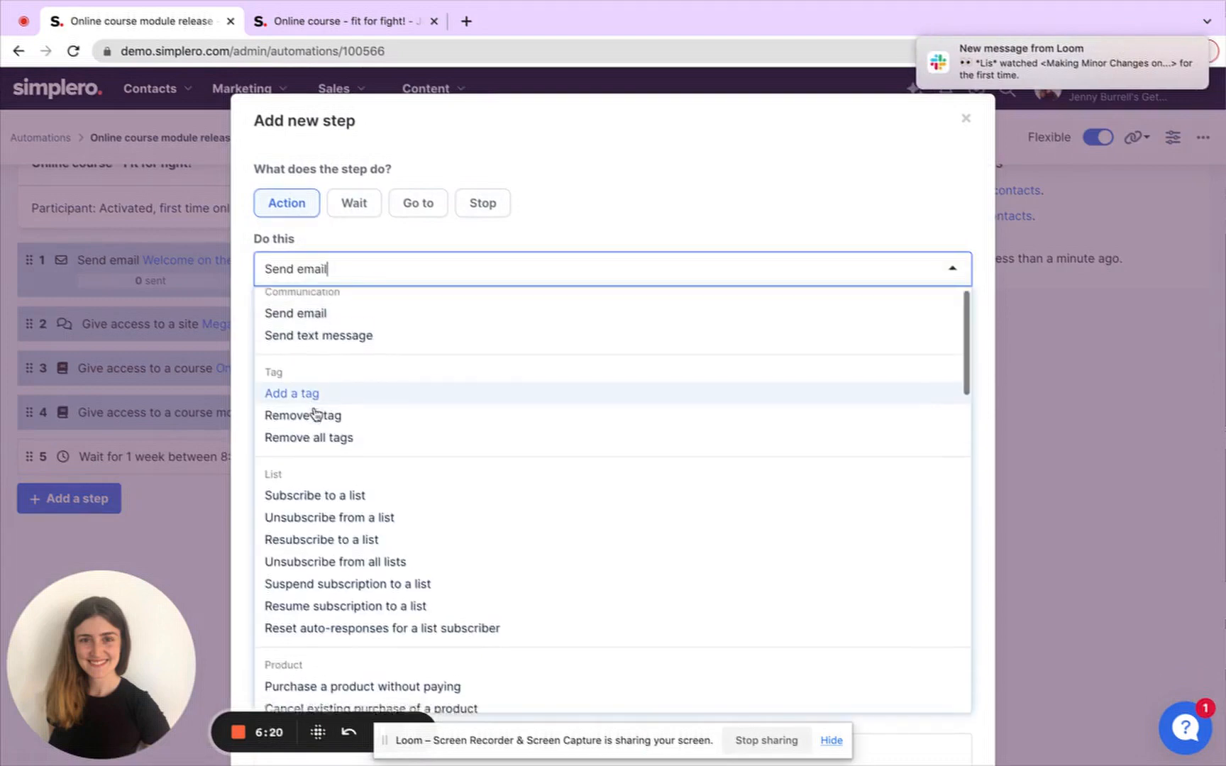
pyautogui.scroll(-5, 314, 413)
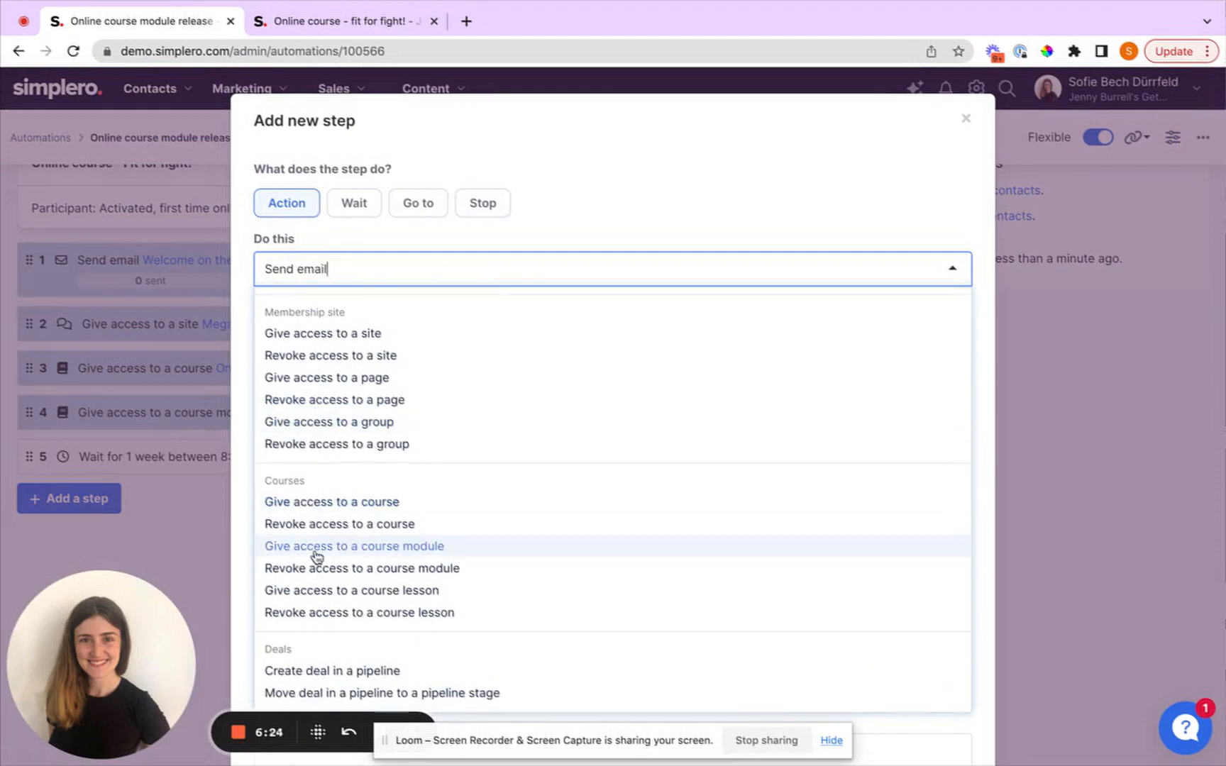
pyautogui.click(317, 557)
pyautogui.click(350, 341)
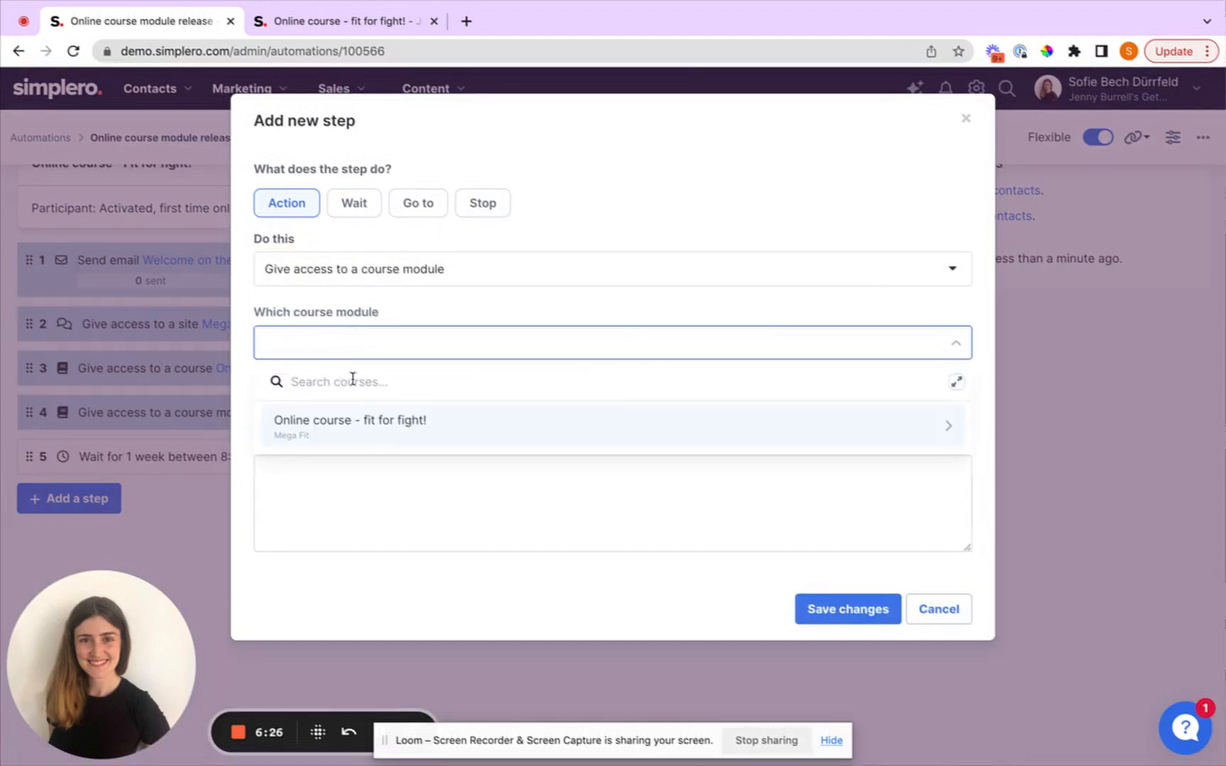
pyautogui.click(353, 426)
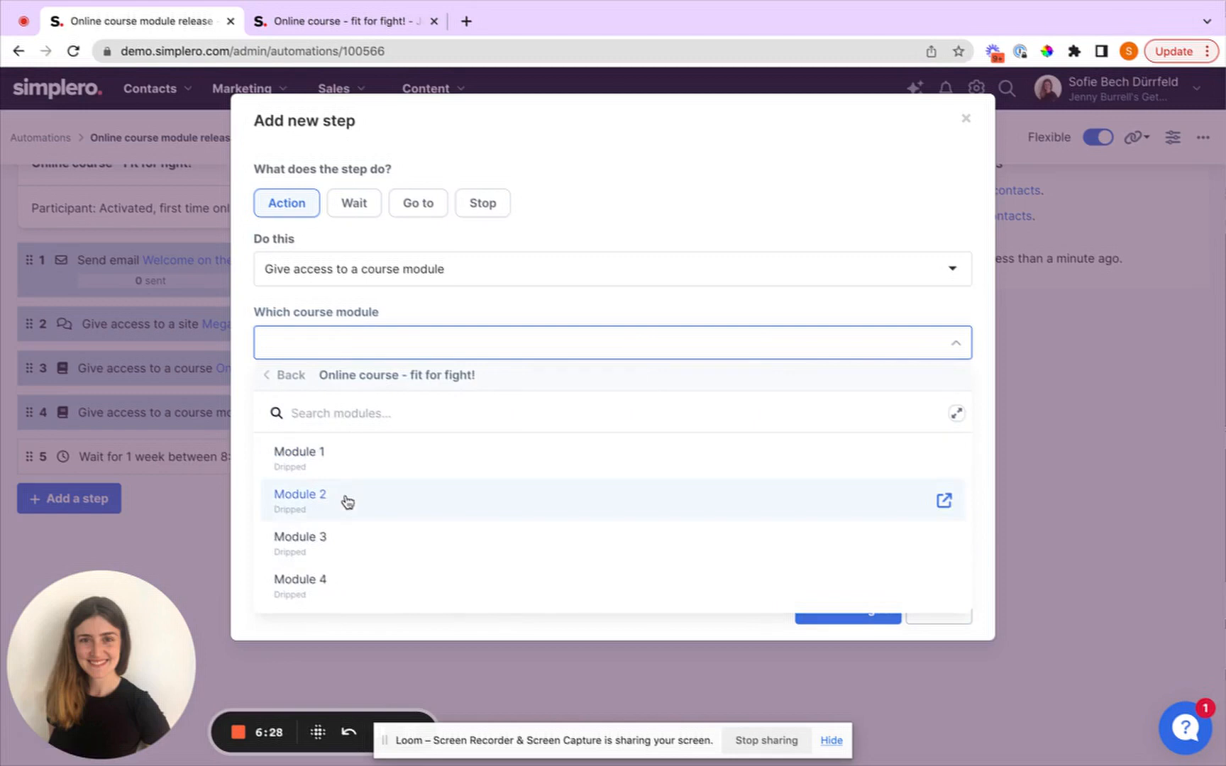
pyautogui.click(348, 502)
pyautogui.click(833, 615)
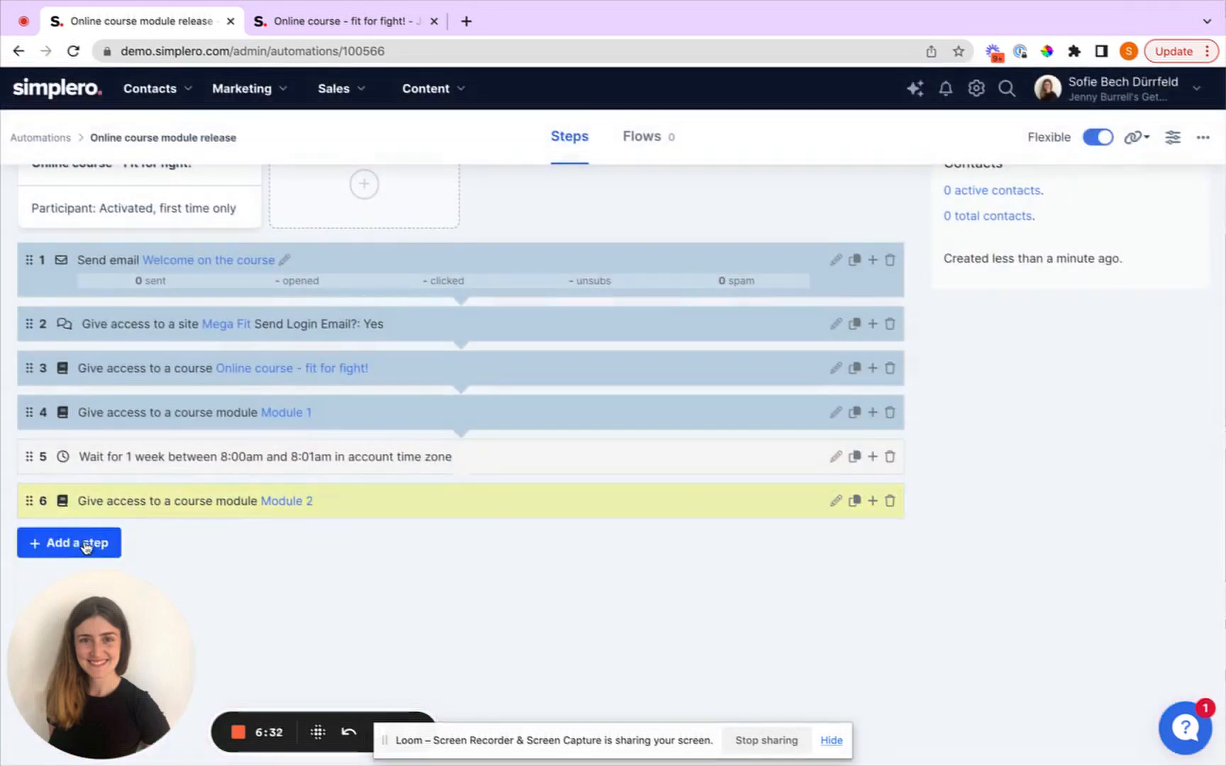
# Step: Add a seventh automation step that sends an email with subject "New module released" and body "Module 2 is ready now :)"
pyautogui.click(89, 544)
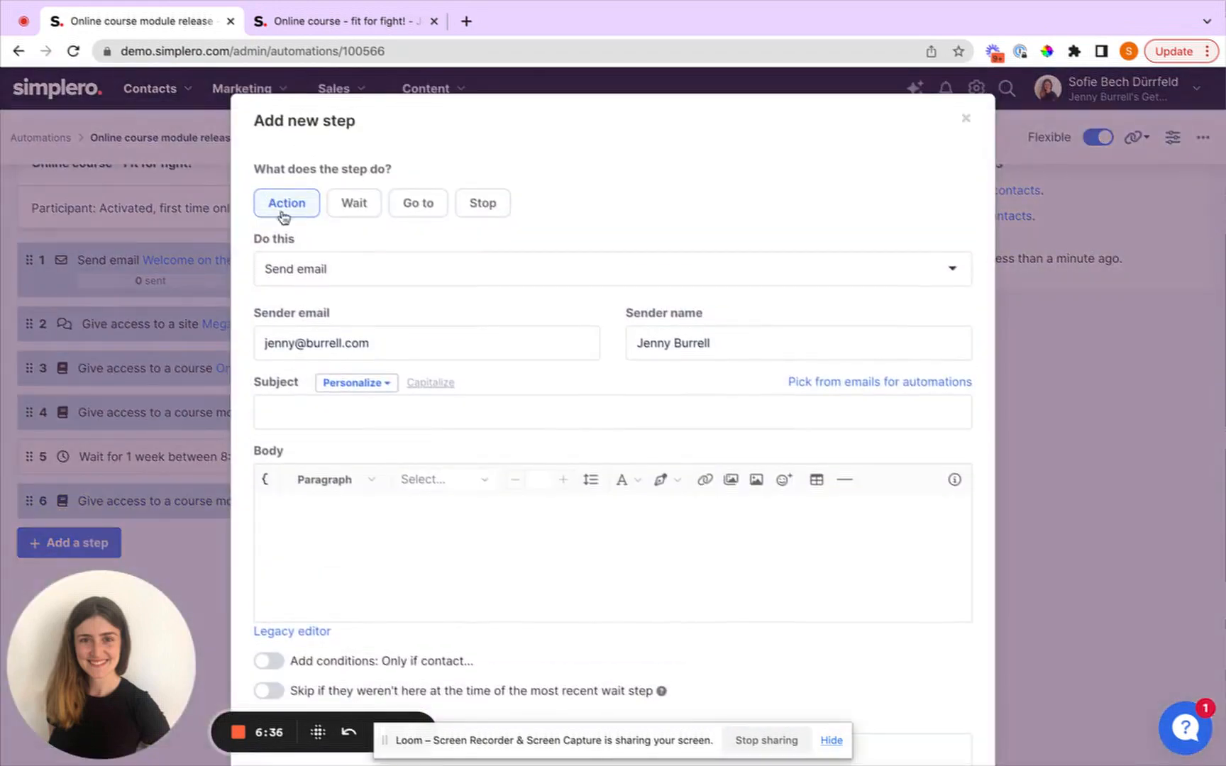
pyautogui.click(353, 407)
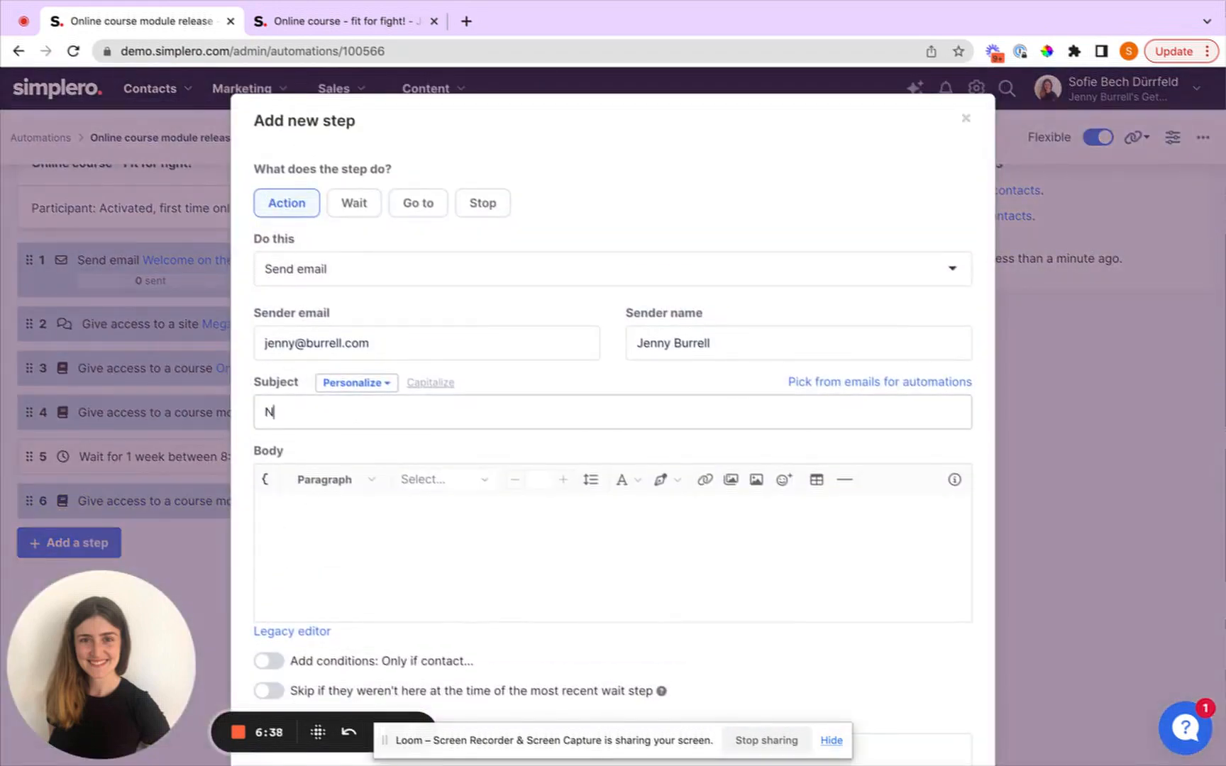
pyautogui.write('New module rele')
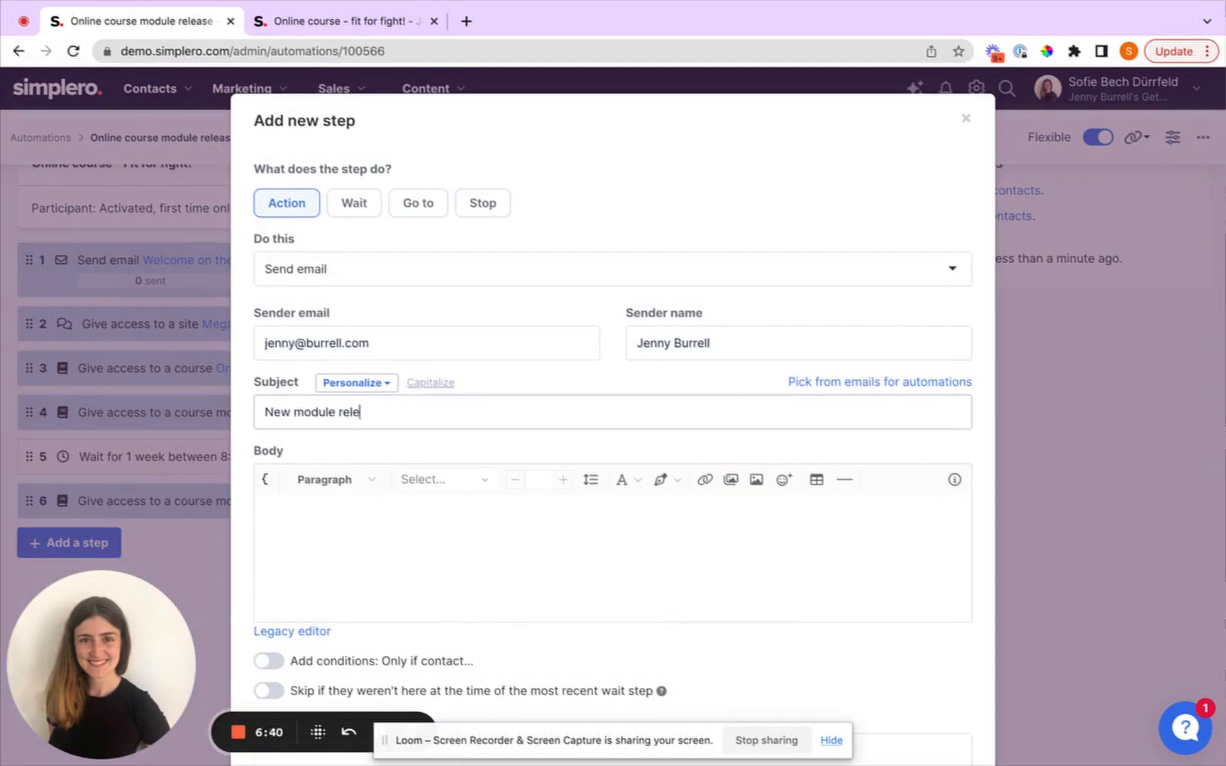
pyautogui.write('ased')
pyautogui.click(380, 553)
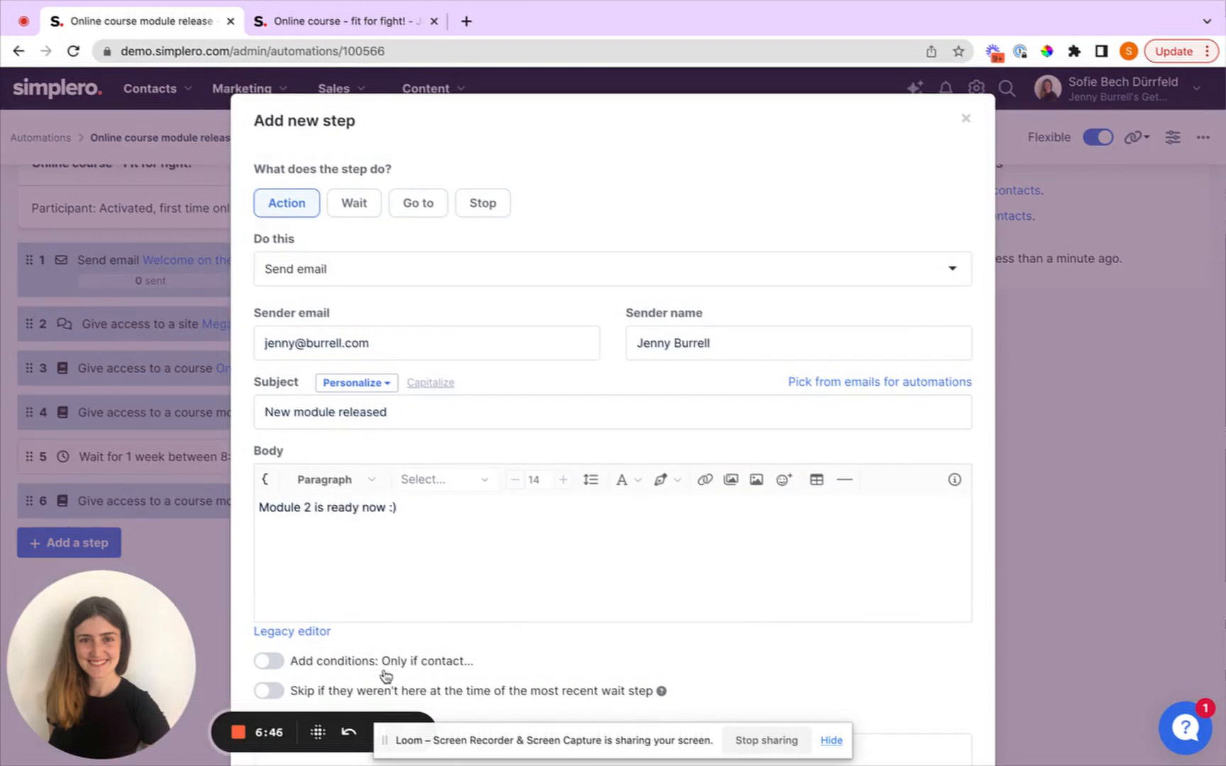
pyautogui.scroll(-4, 352, 537)
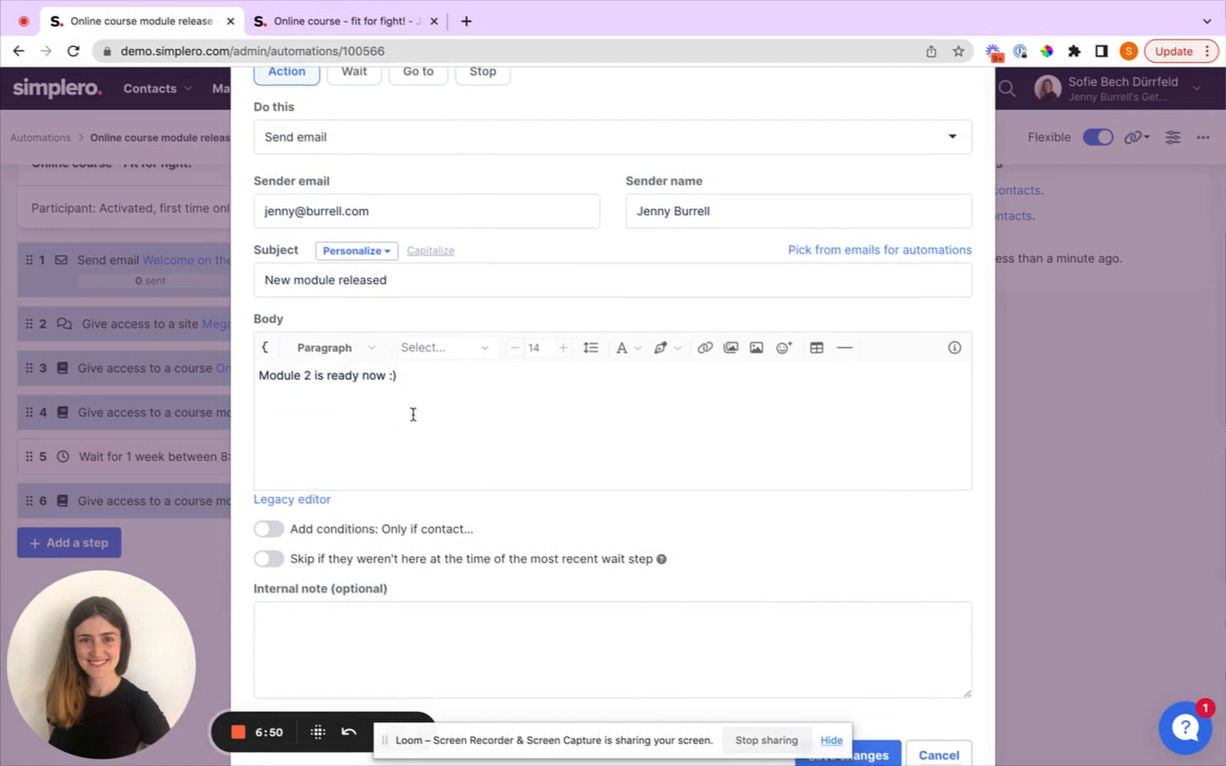
pyautogui.scroll(-2, 410, 415)
pyautogui.click(856, 709)
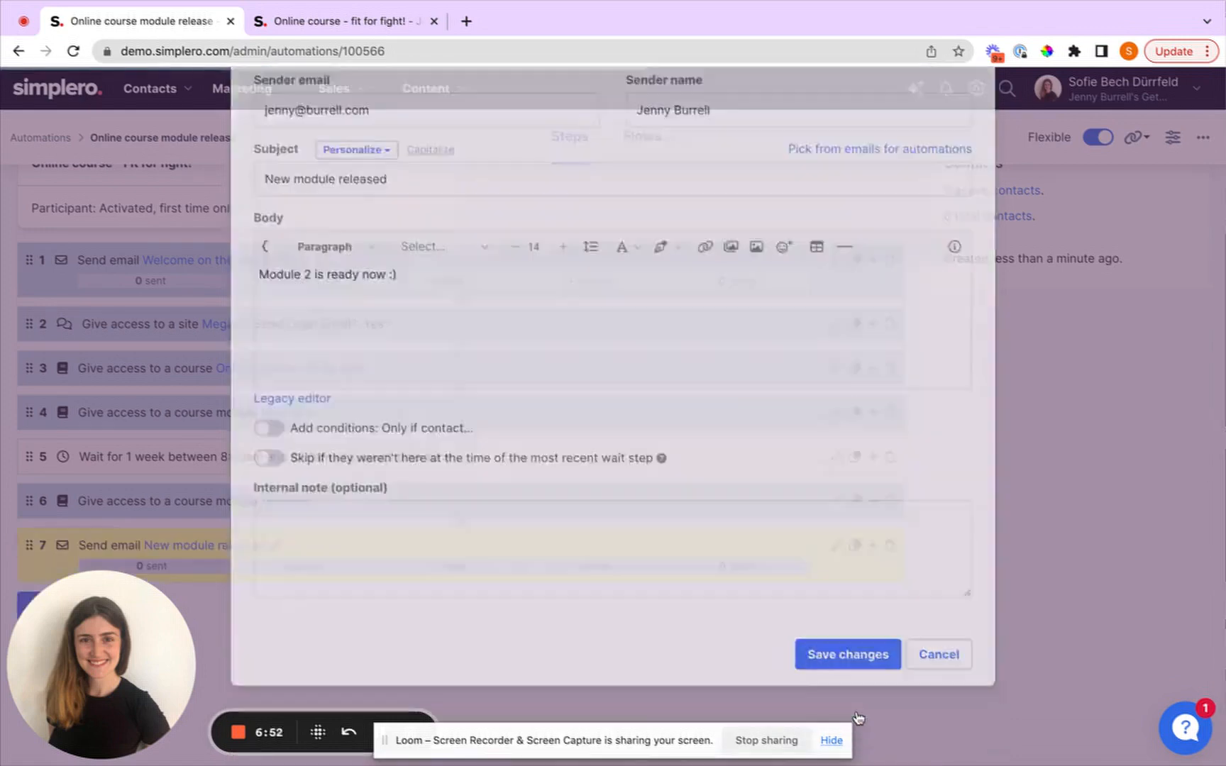
# Step: Duplicate the 1-week wait step and move the copy to the end, after the "New module released" email
pyautogui.scroll(-1, 631, 588)
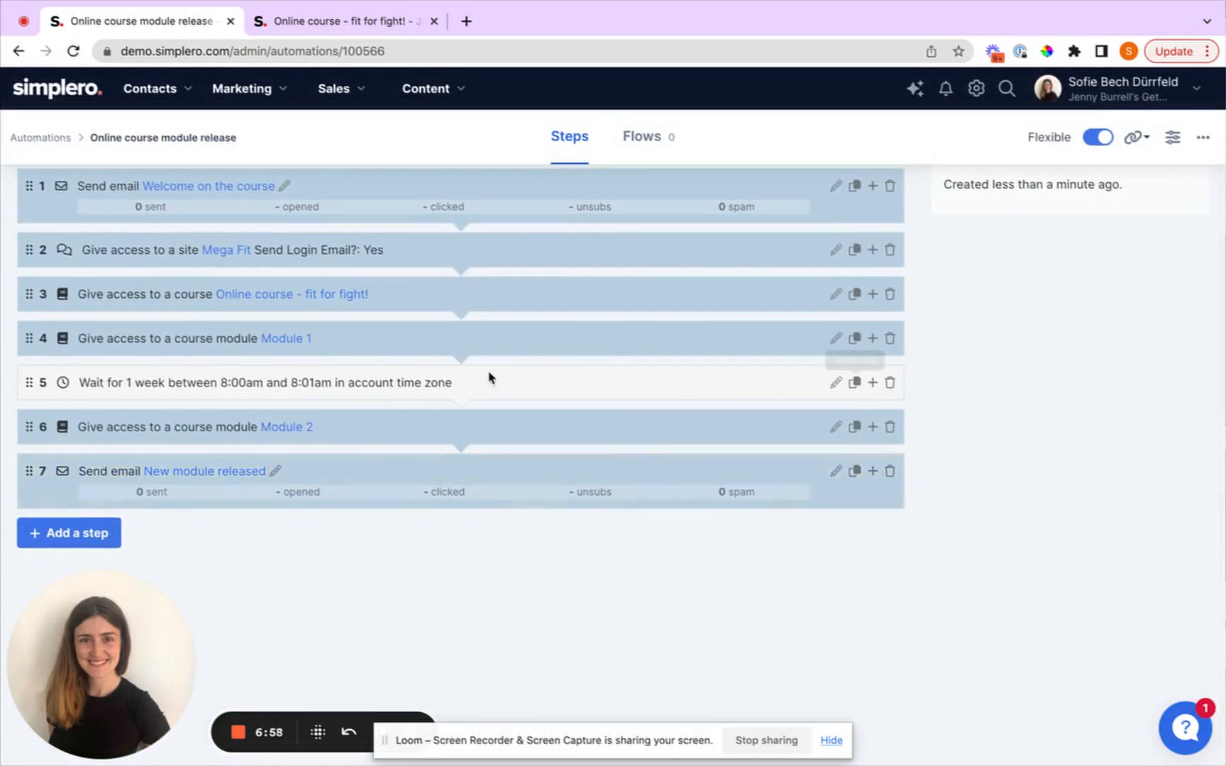
pyautogui.click(856, 385)
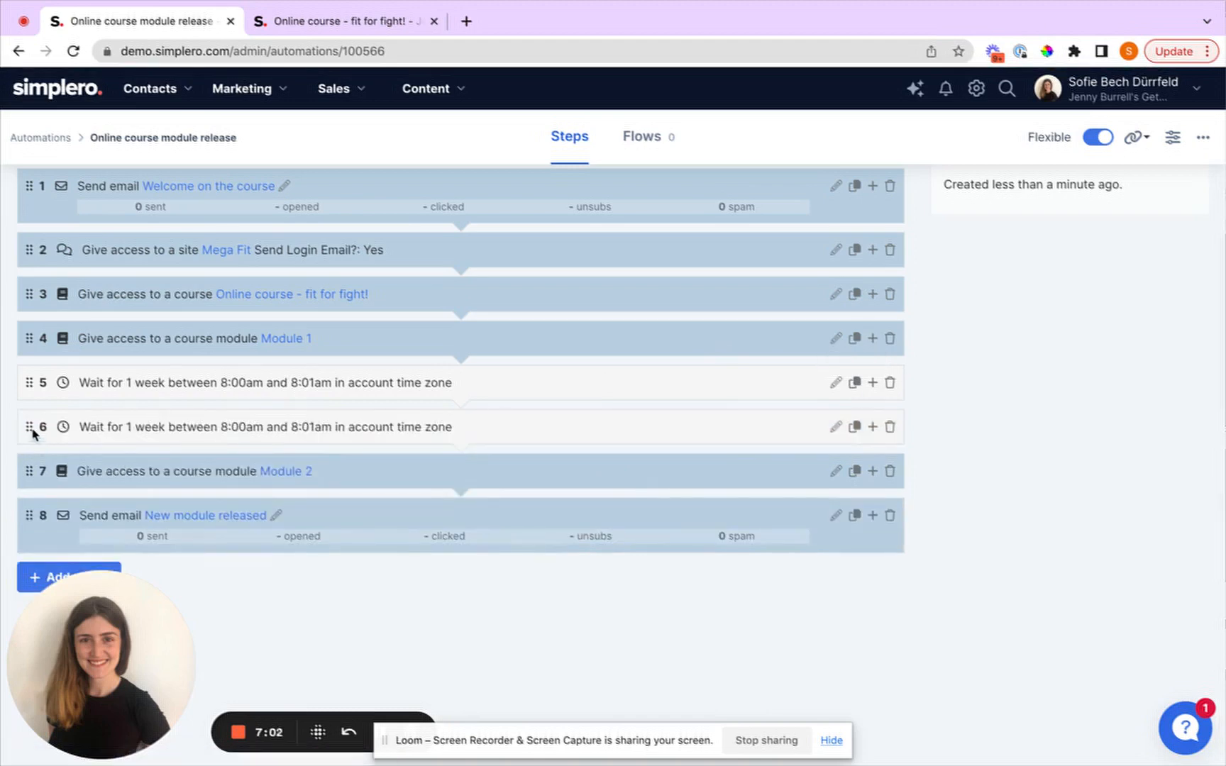
pyautogui.moveTo(30, 426); pyautogui.dragTo(35, 535)
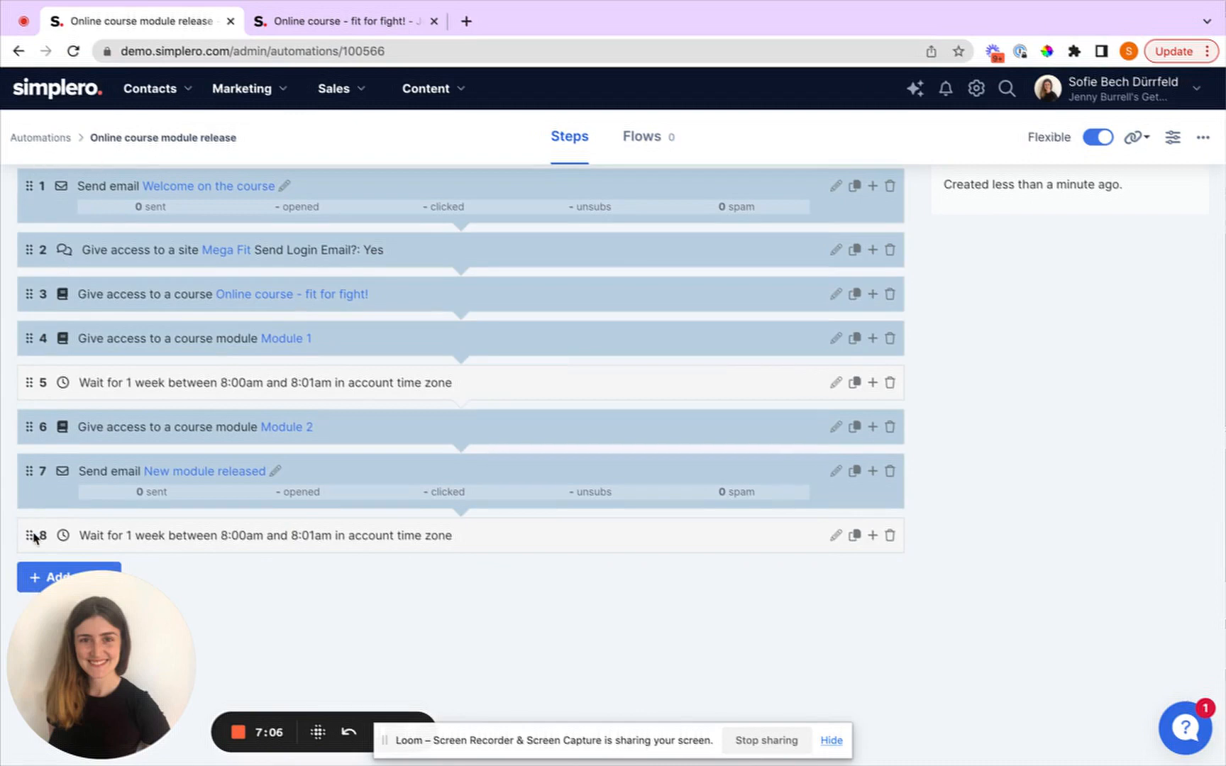
# Step: Start another new automation step and look at the settings of the Stop and Go to step types
pyautogui.scroll(-1, 34, 538)
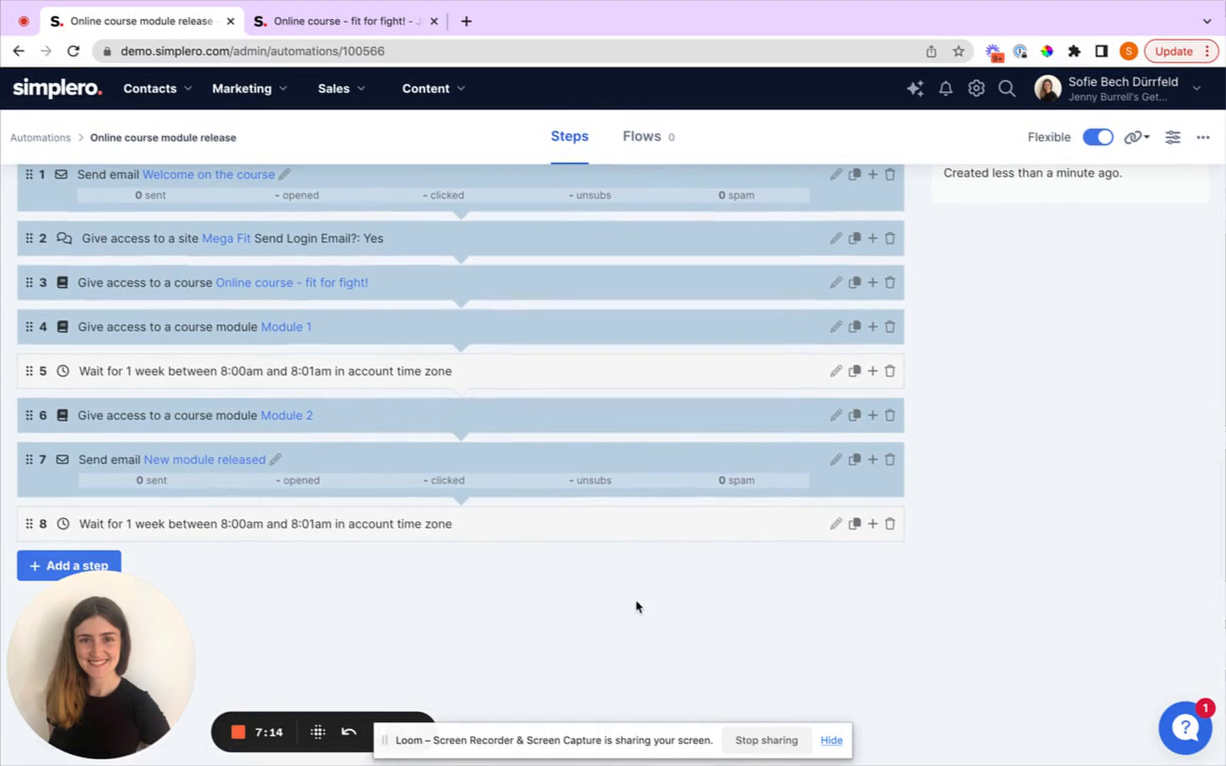
pyautogui.scroll(2, 853, 313)
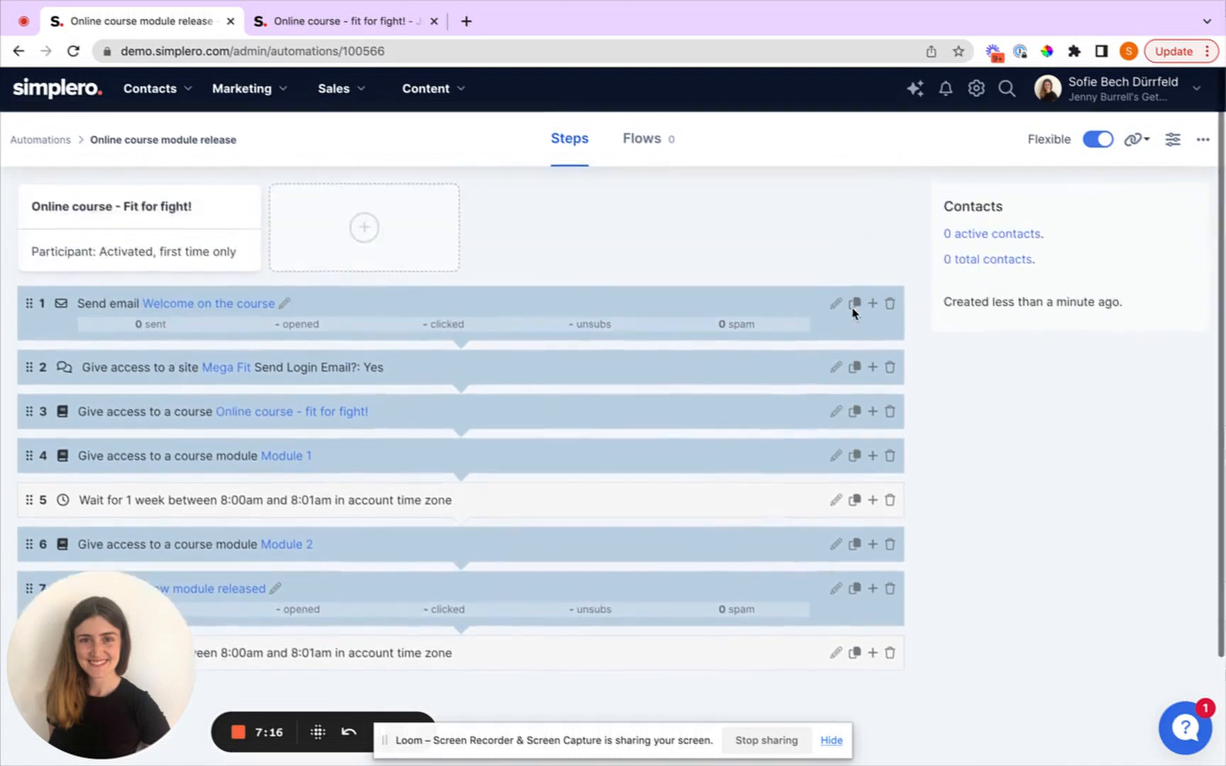
pyautogui.scroll(-2, 952, 523)
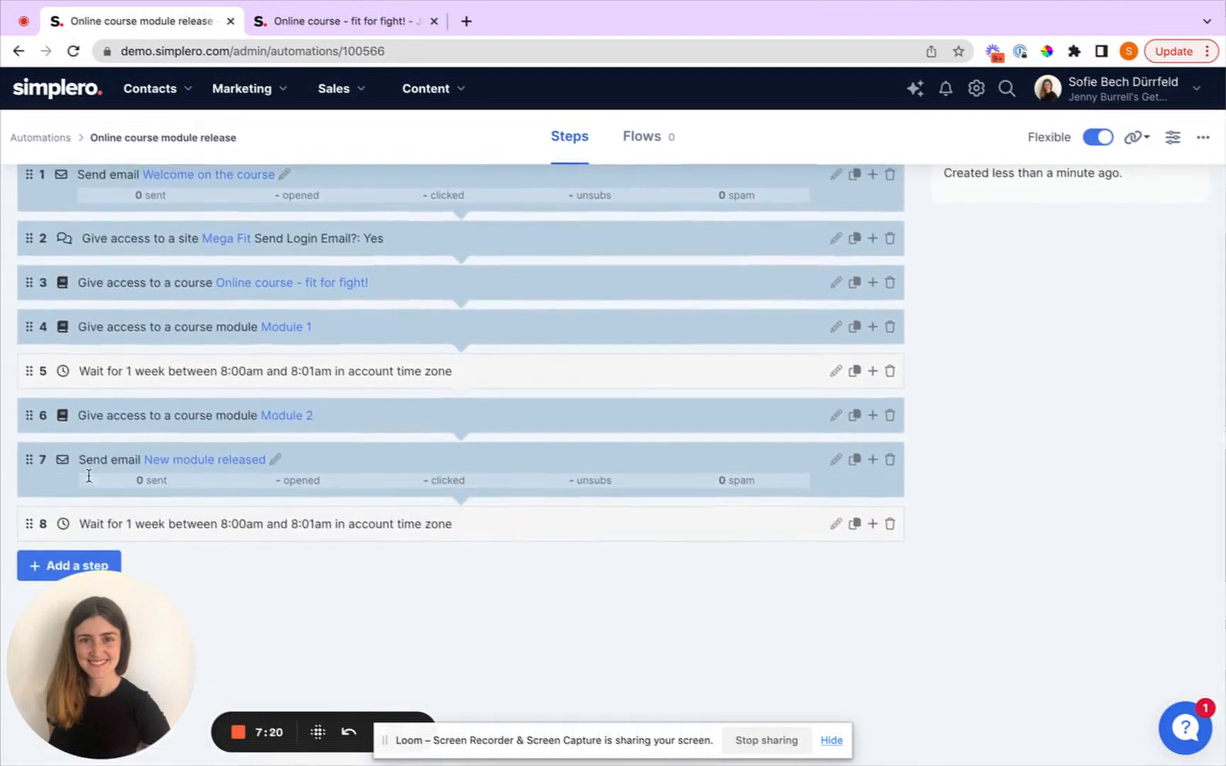
pyautogui.click(54, 567)
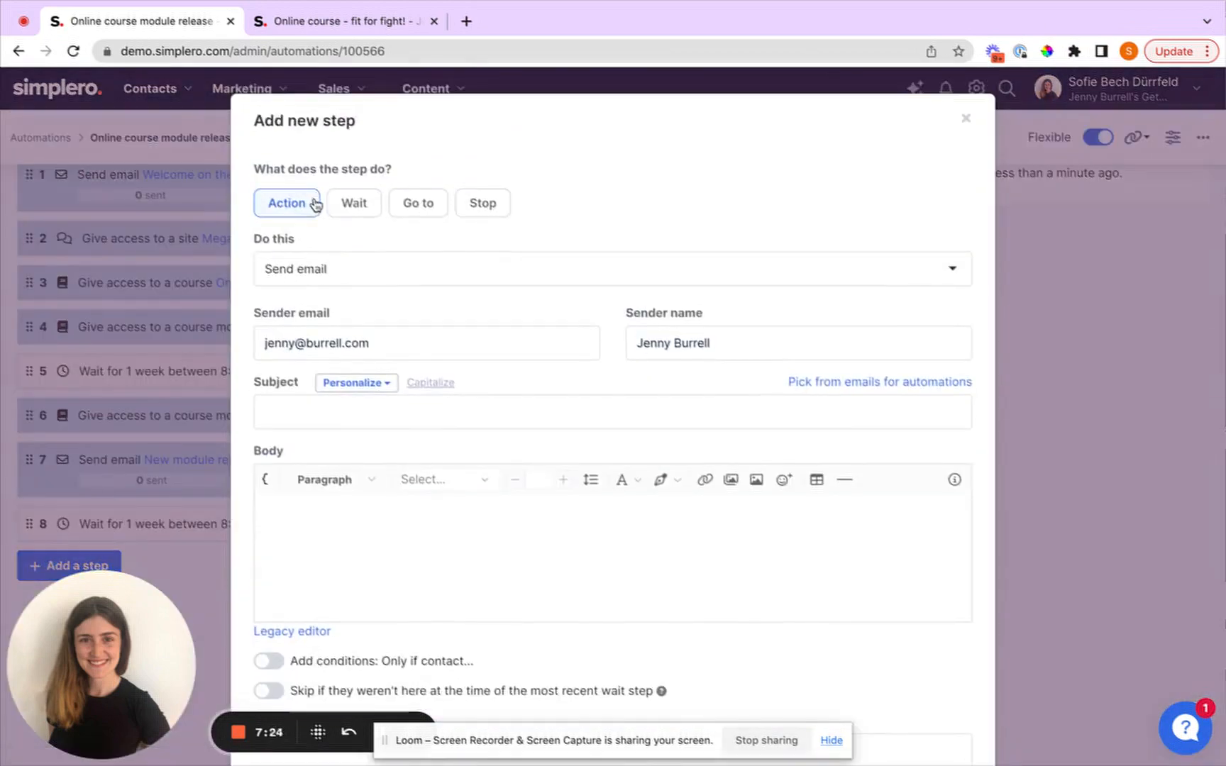
pyautogui.click(482, 203)
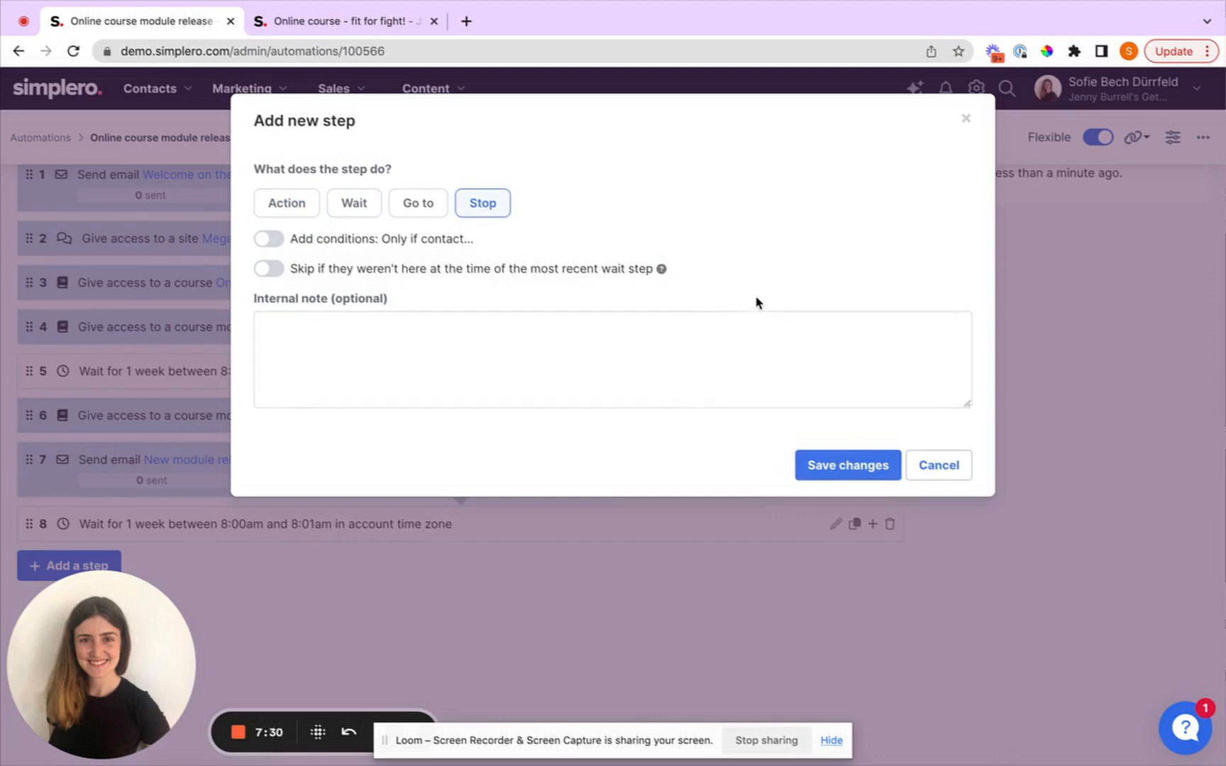
pyautogui.click(409, 208)
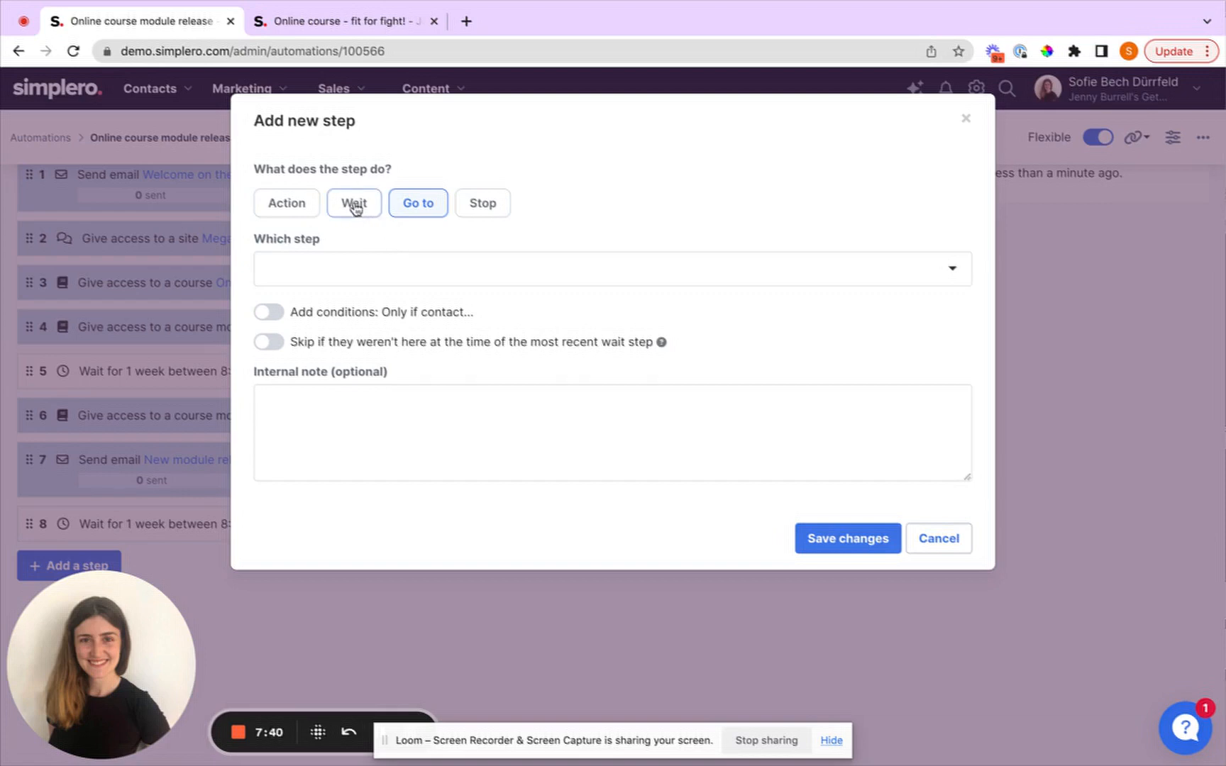
# Step: Review the full list of operations available for an Action step, from Communication to Events, and close the new step without saving
pyautogui.click(285, 206)
pyautogui.click(342, 272)
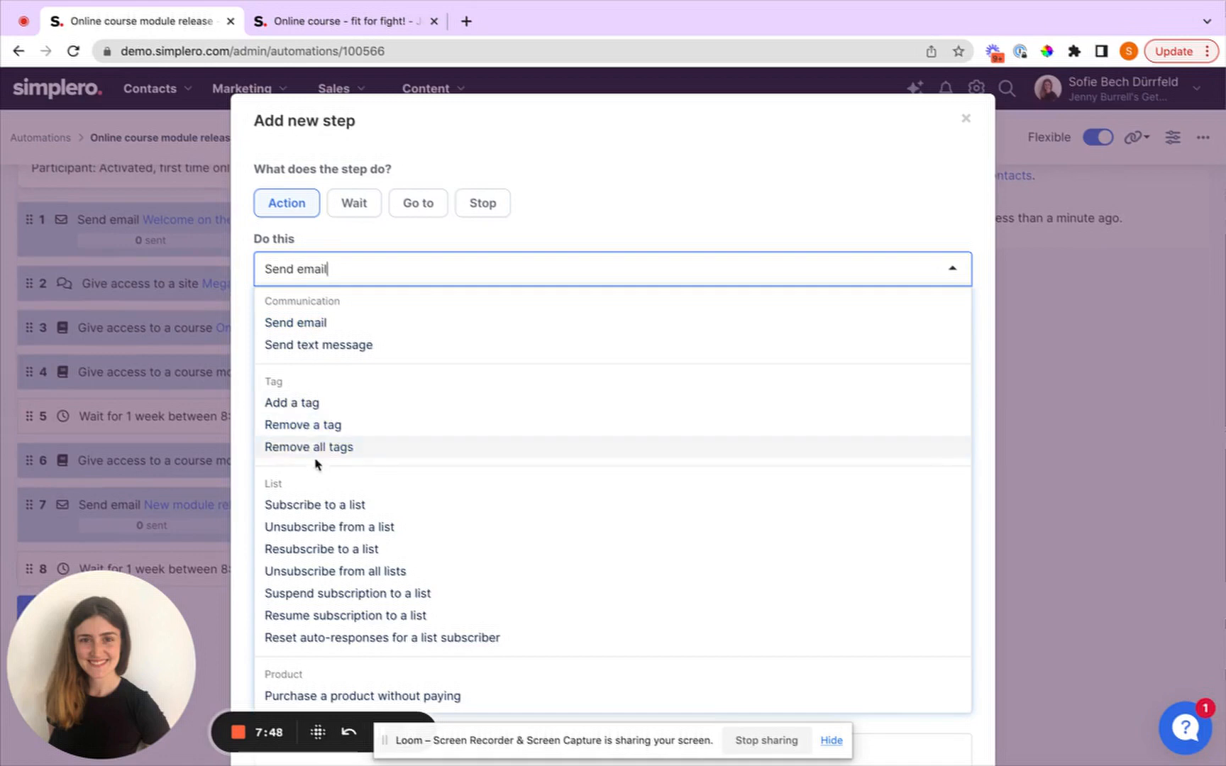
pyautogui.scroll(-2, 320, 507)
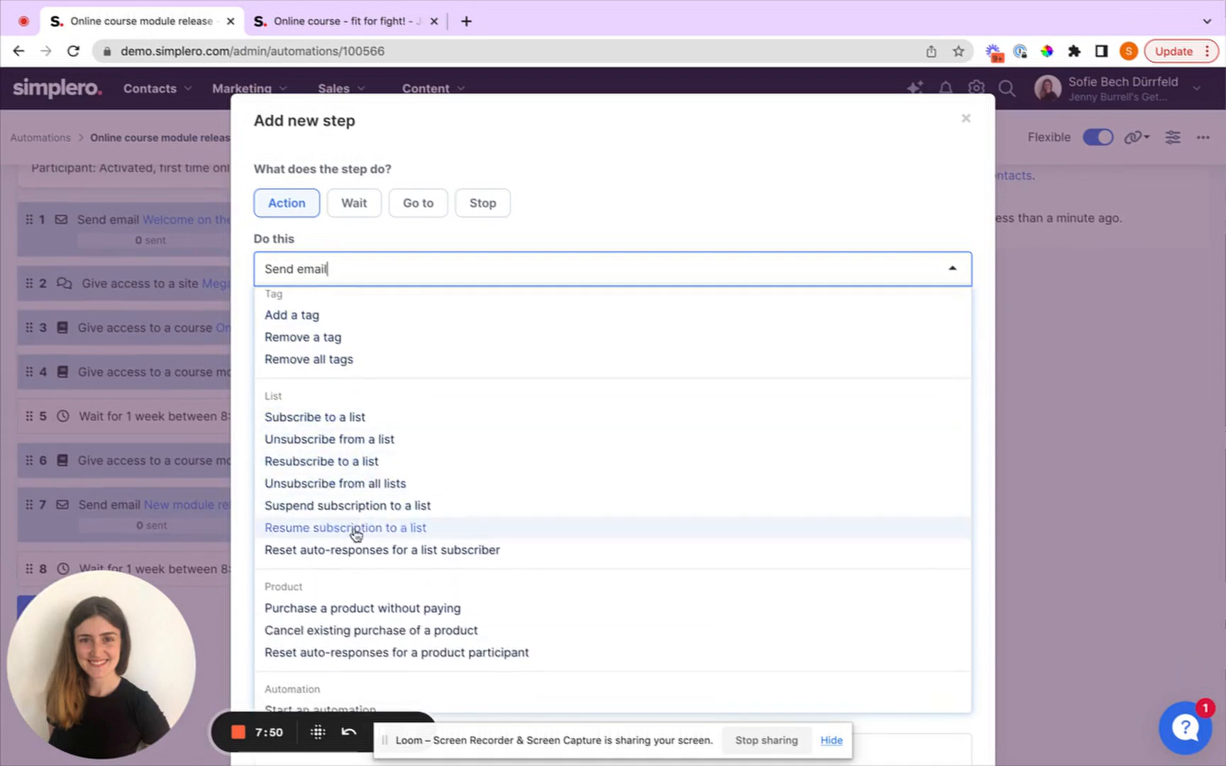
pyautogui.scroll(-1, 357, 481)
pyautogui.scroll(-3, 357, 481)
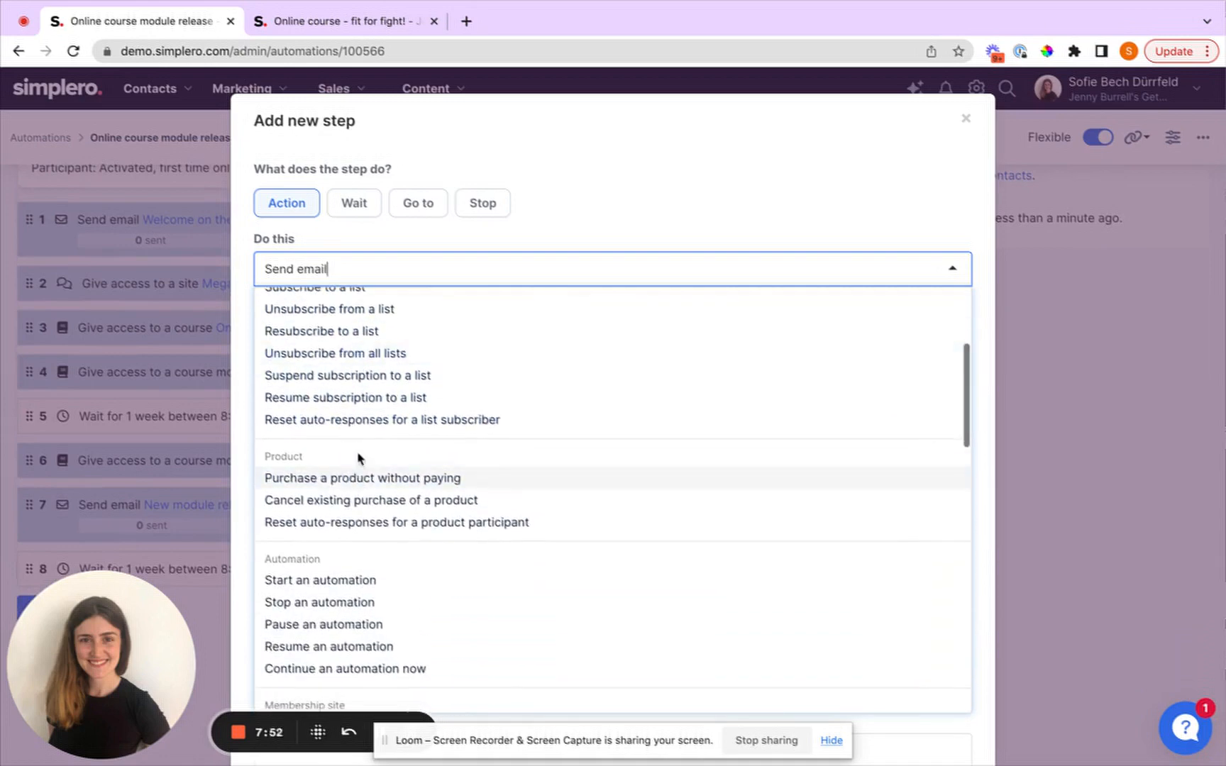
pyautogui.scroll(-1, 340, 490)
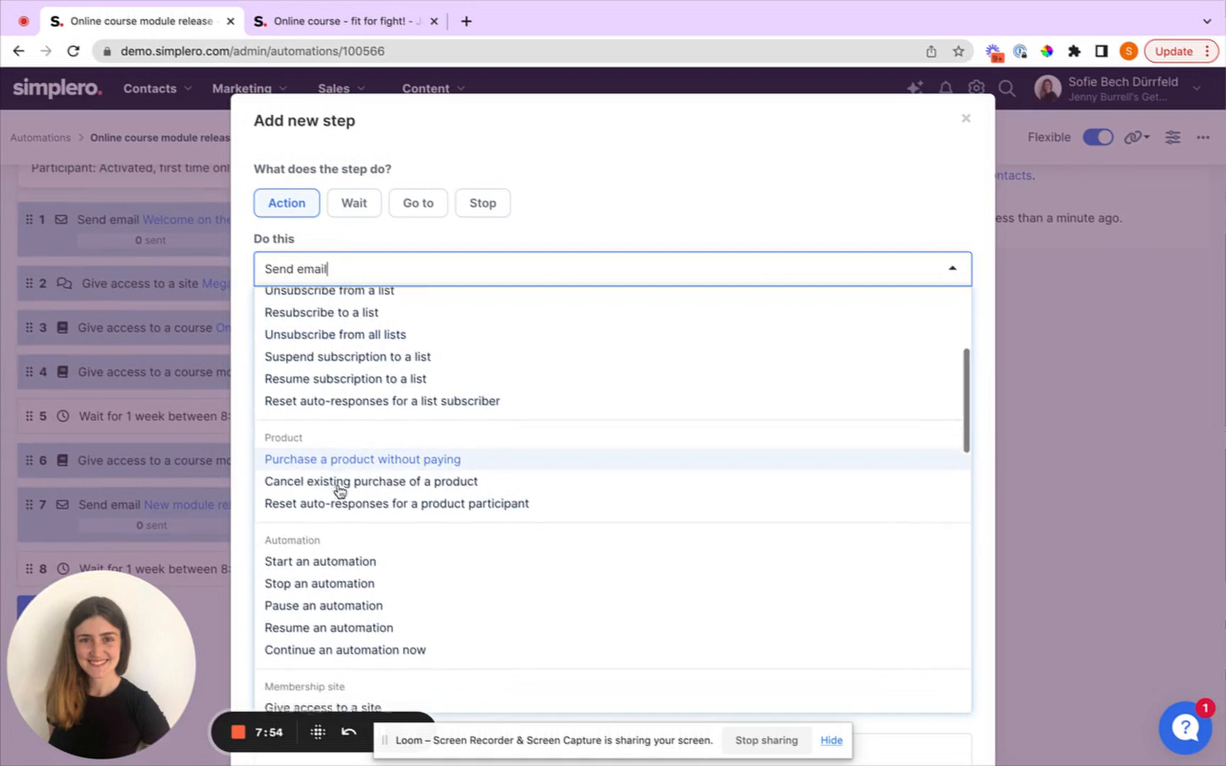
pyautogui.scroll(-4, 358, 482)
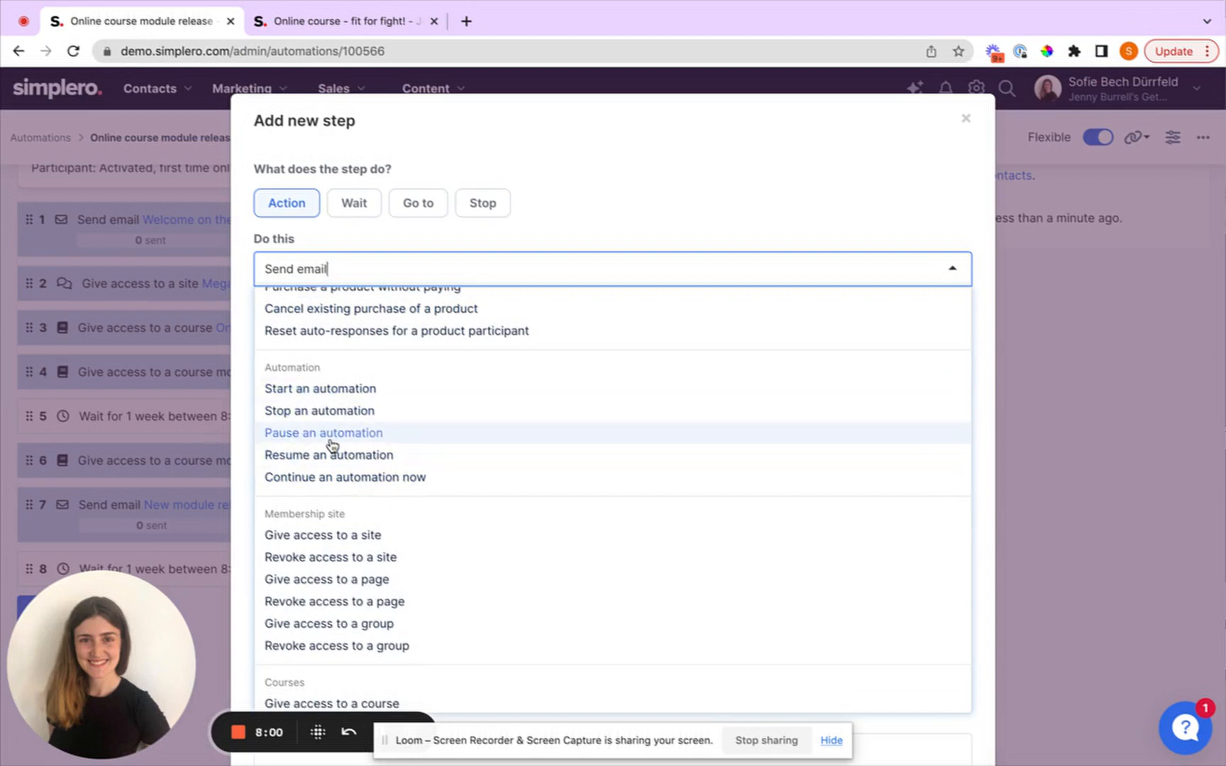
pyautogui.scroll(-4, 331, 400)
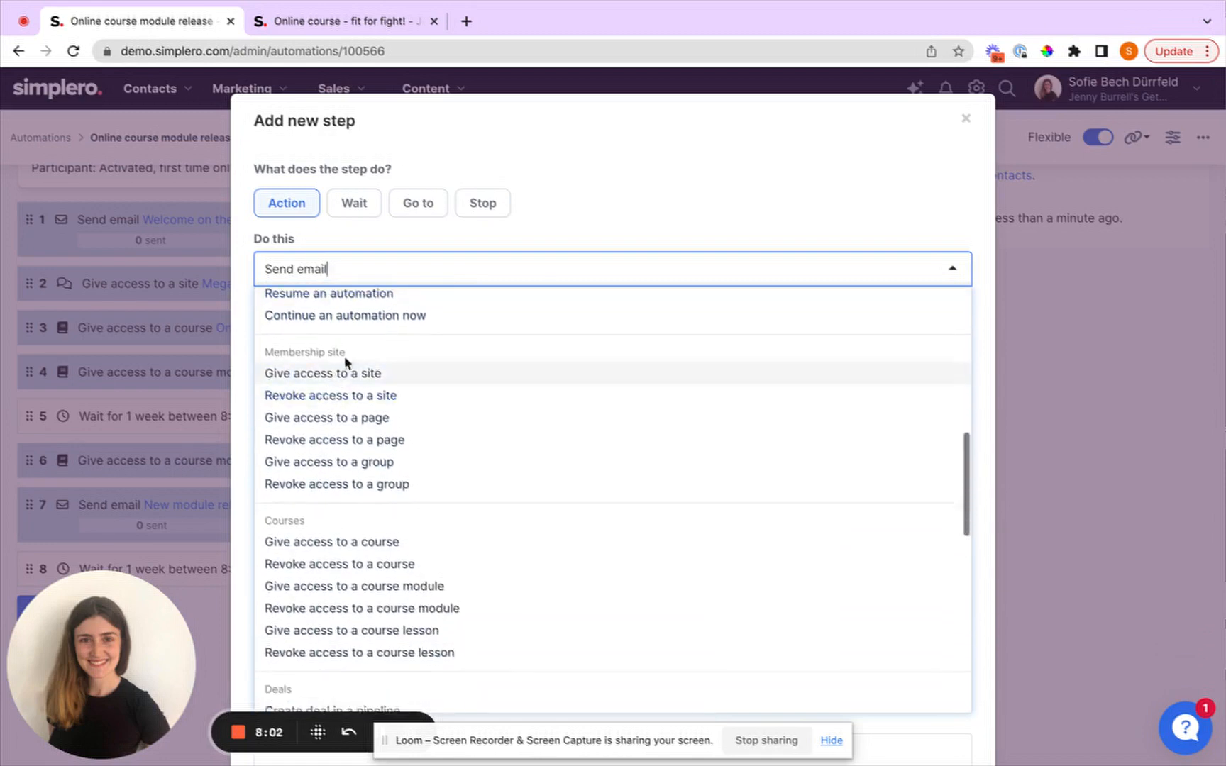
pyautogui.scroll(-1, 411, 588)
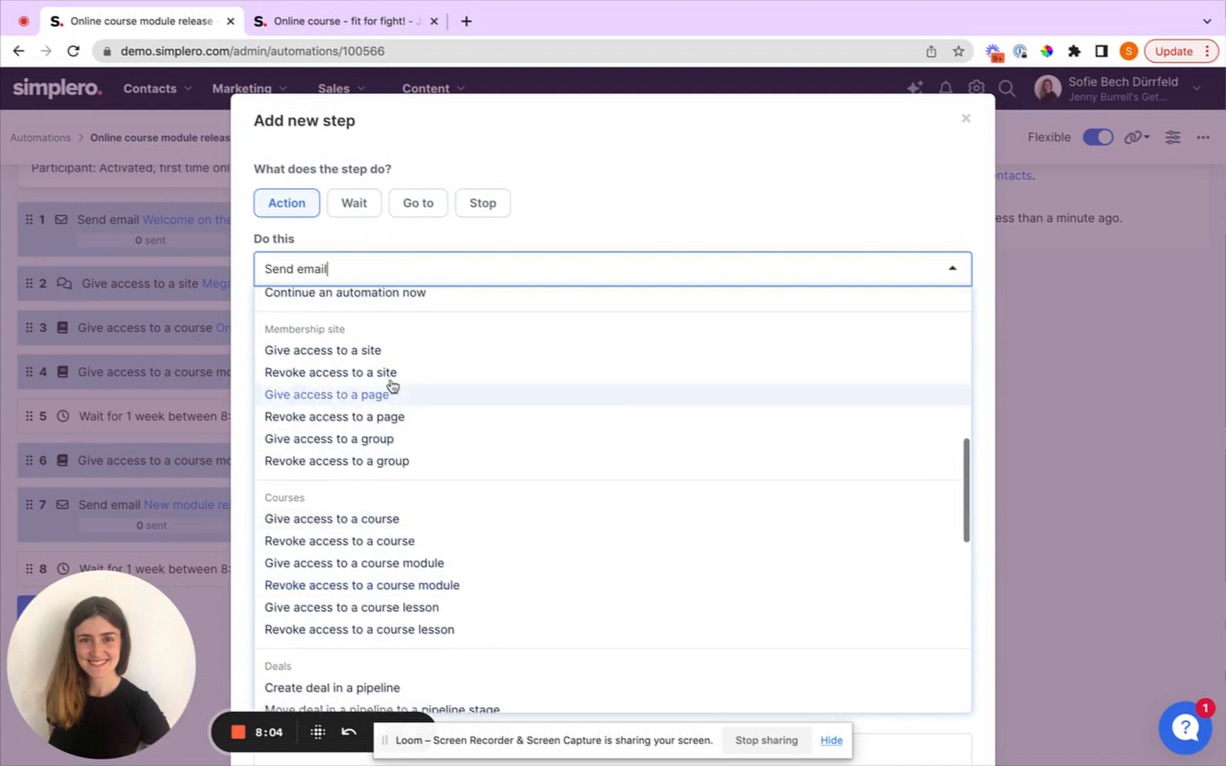
pyautogui.scroll(-5, 336, 568)
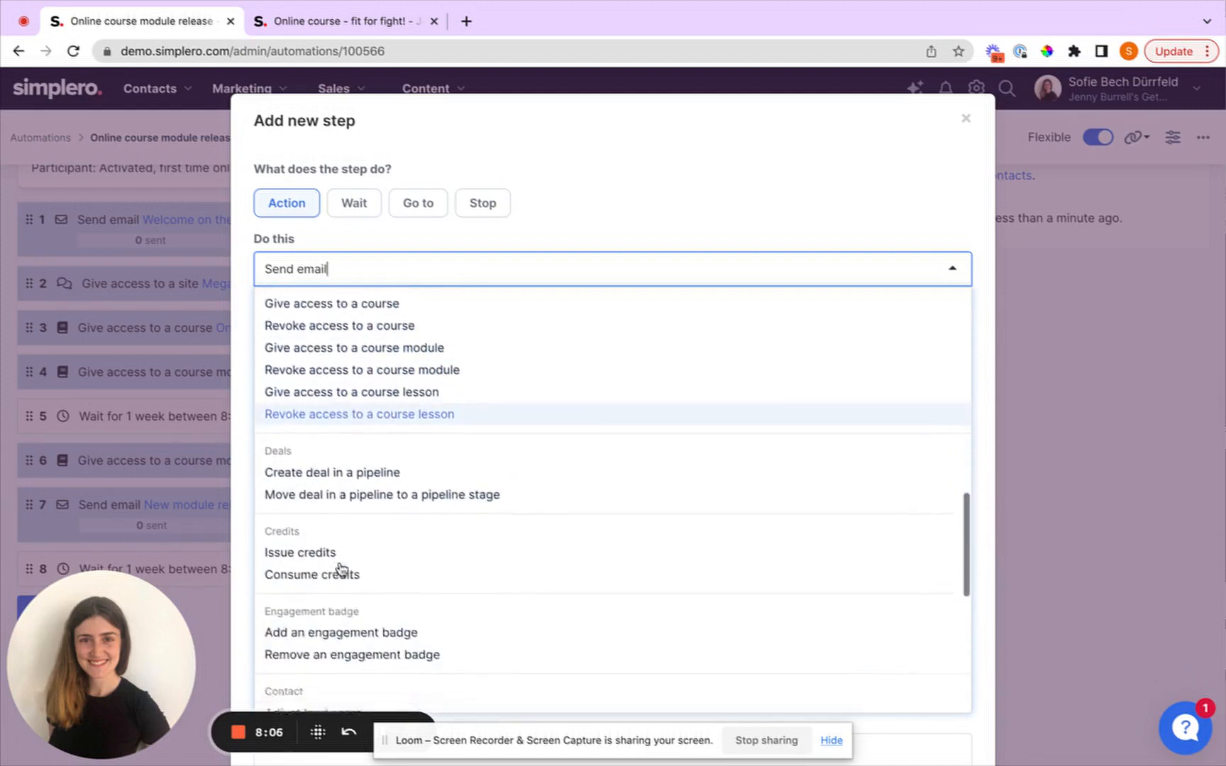
pyautogui.scroll(-3, 339, 568)
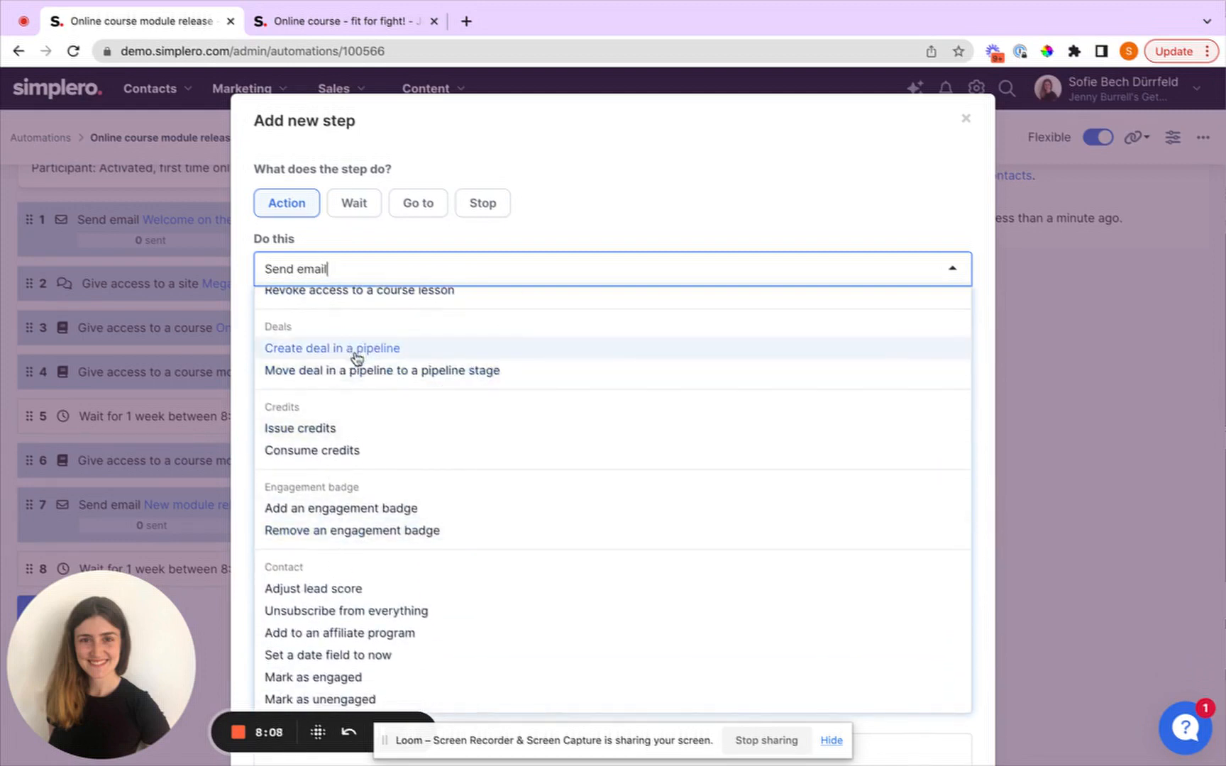
pyautogui.scroll(-3, 333, 490)
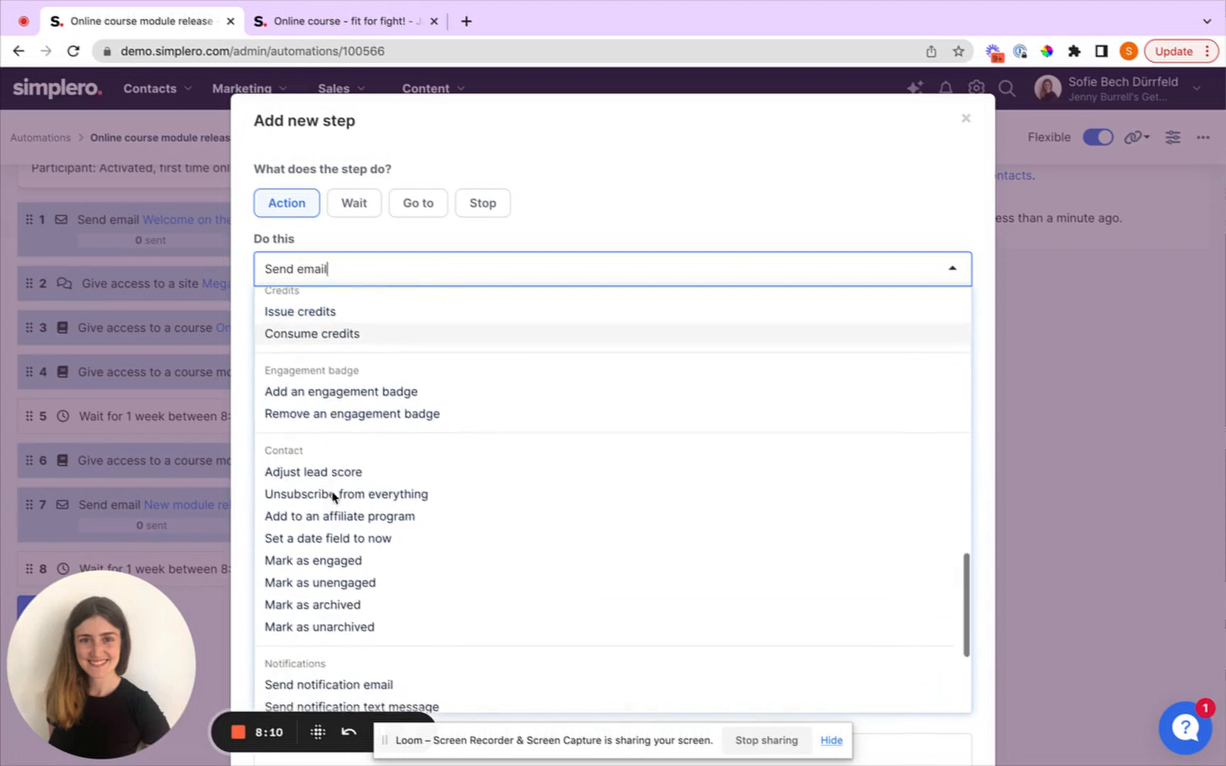
pyautogui.scroll(-2, 359, 652)
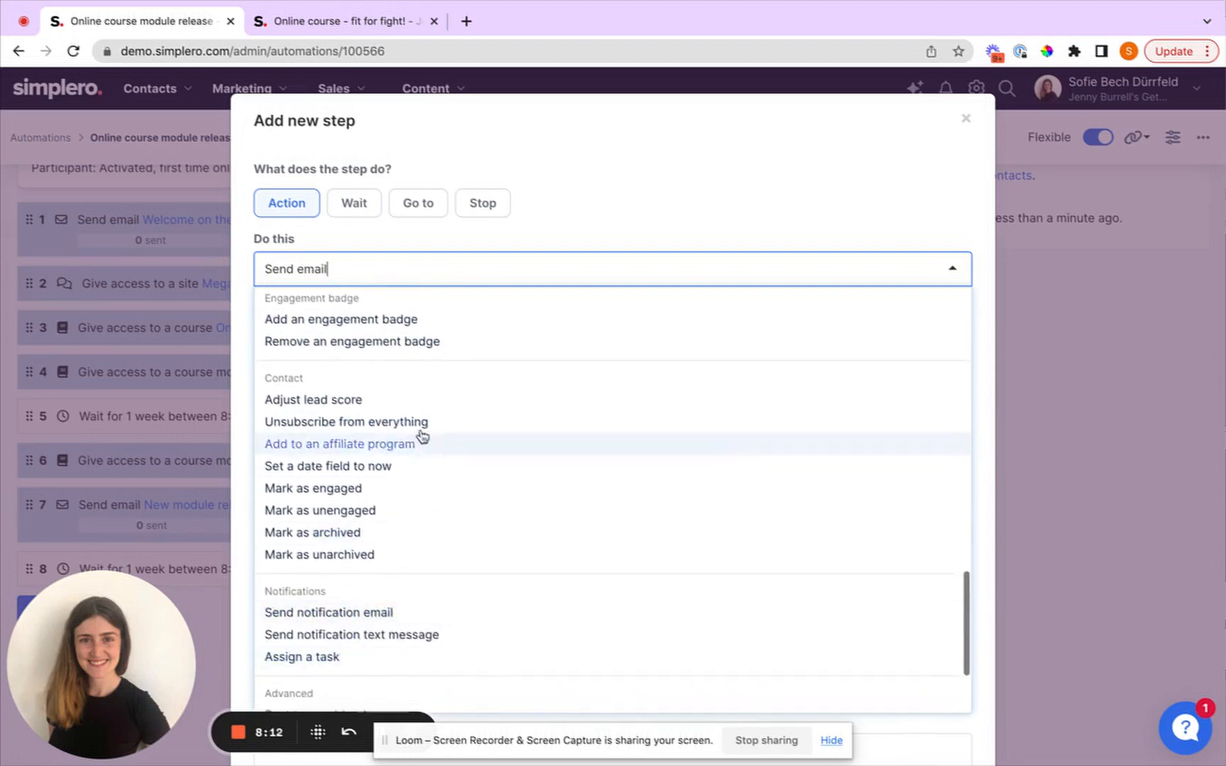
pyautogui.scroll(-5, 329, 512)
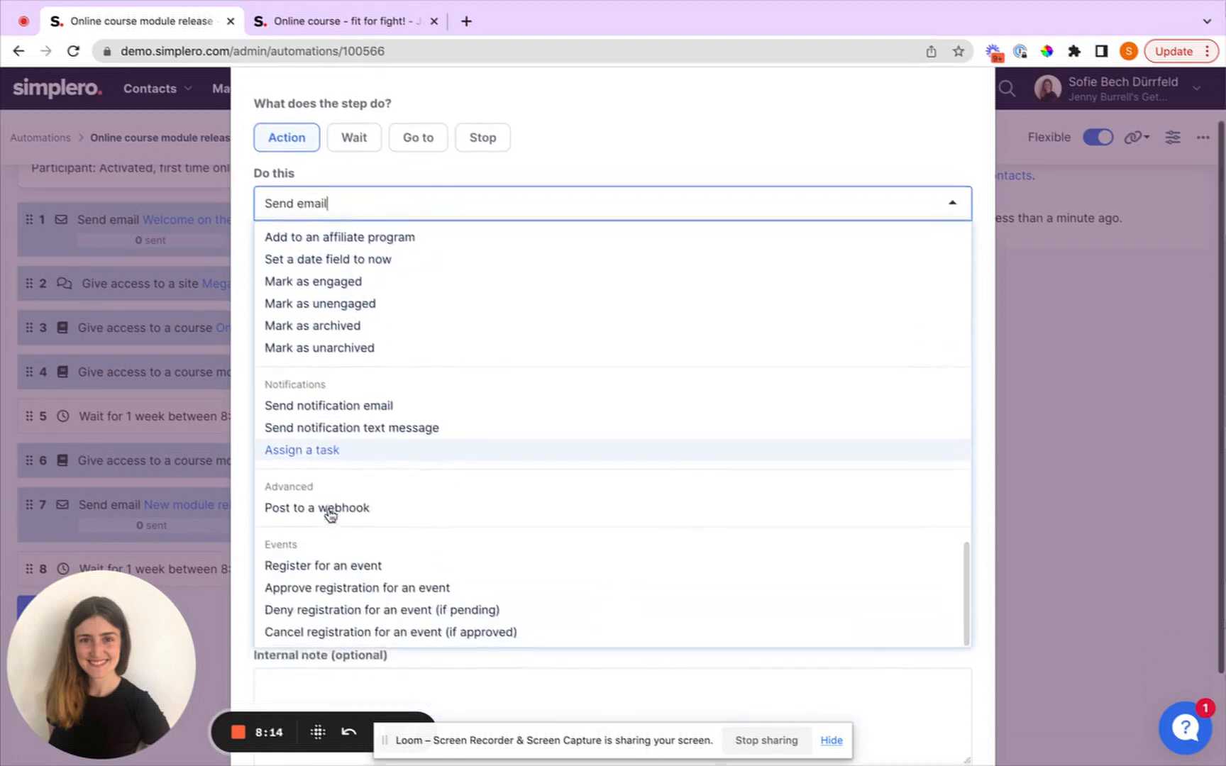
pyautogui.scroll(8, 443, 331)
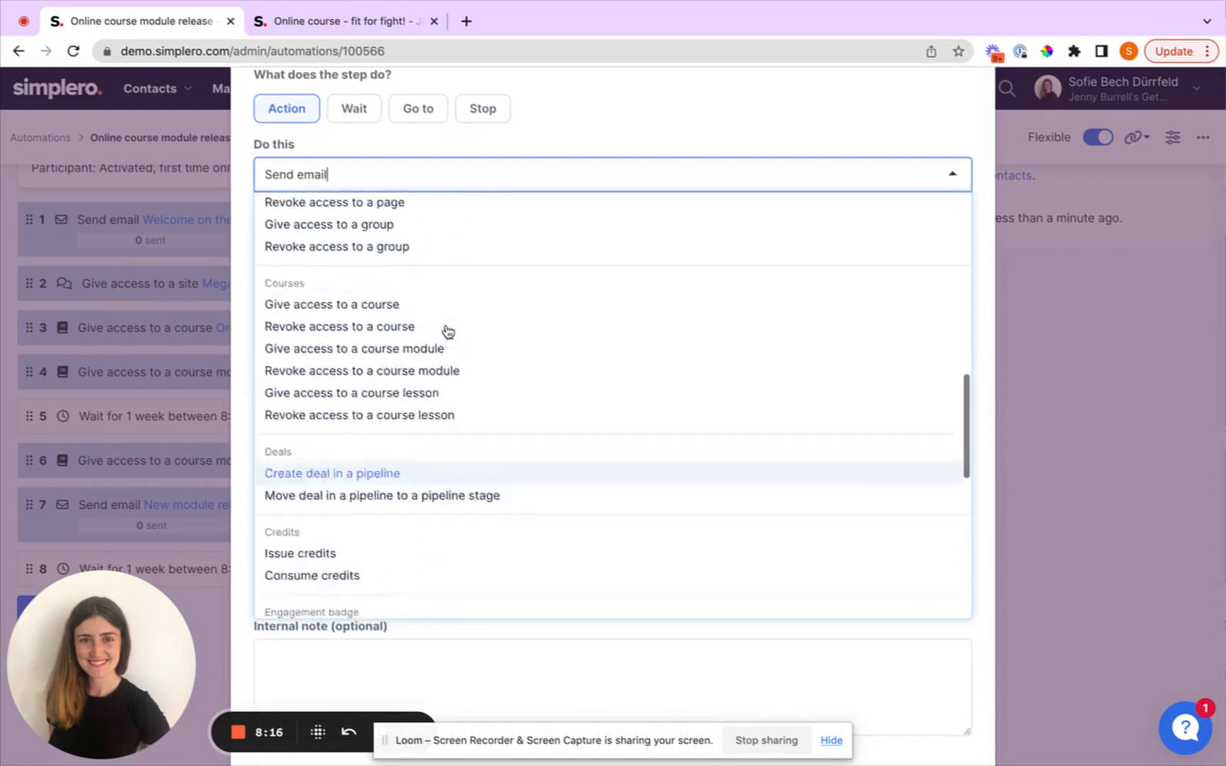
pyautogui.scroll(6, 447, 331)
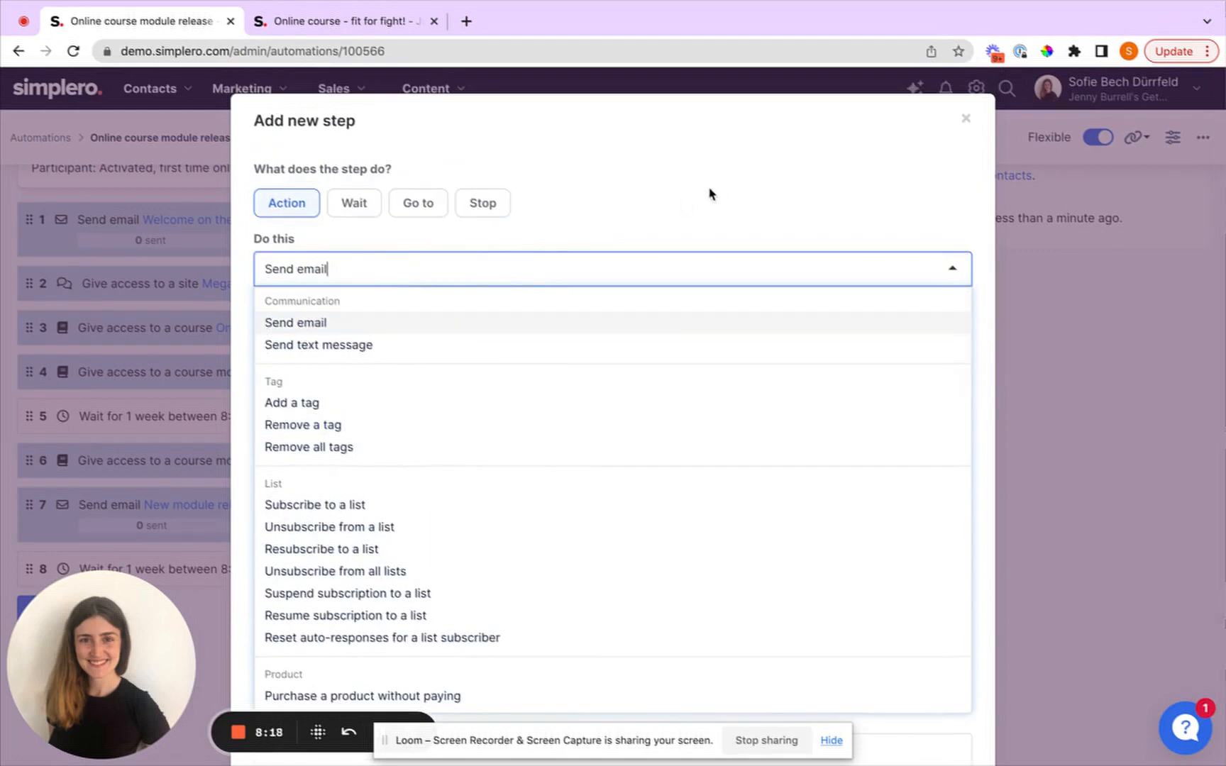
pyautogui.click(810, 175)
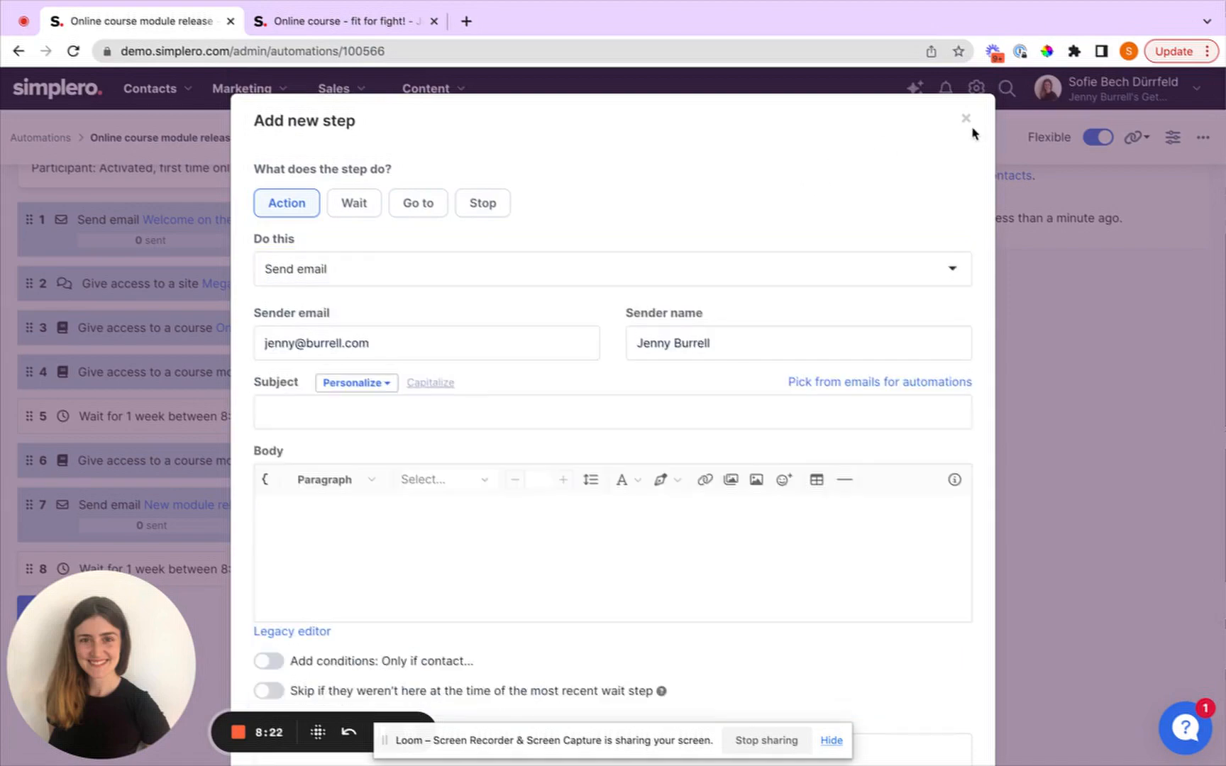
pyautogui.click(966, 119)
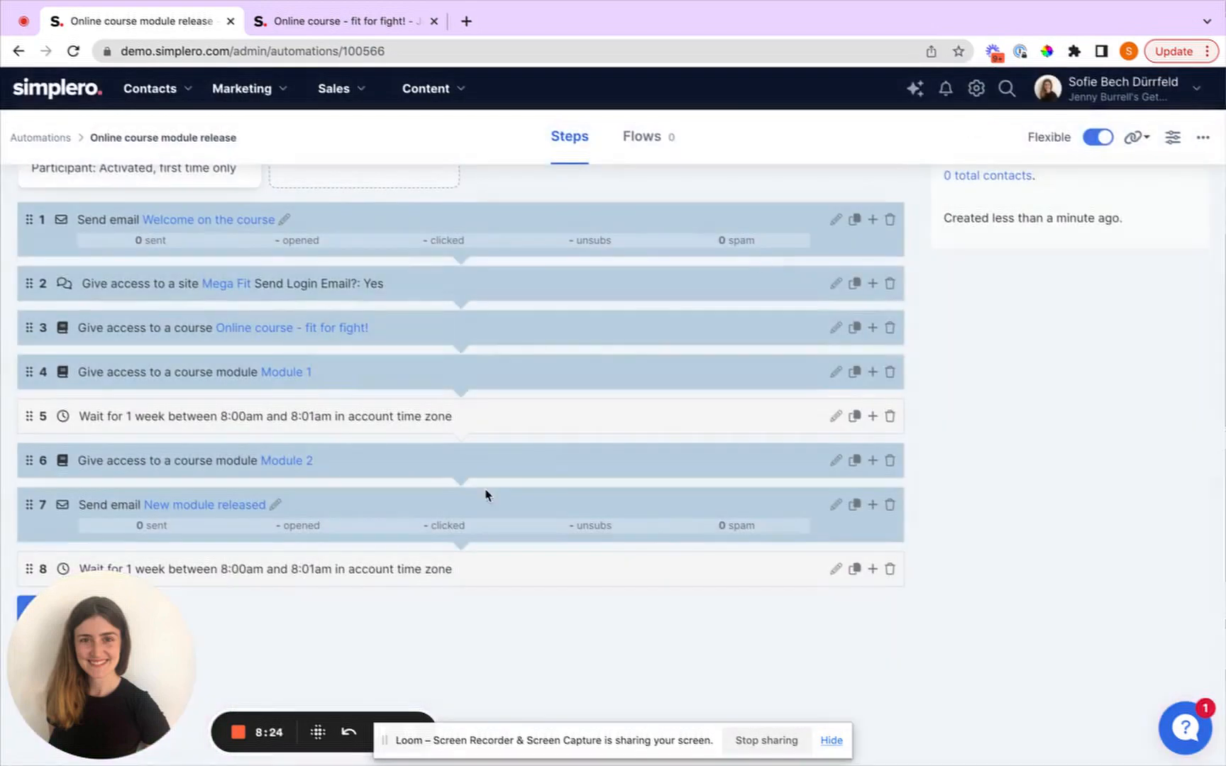
# Step: Add a condition to the Module 2 access step so it runs only if the contact purchased product 12 Week MegaFit on any date, and save it
pyautogui.scroll(-2, 519, 420)
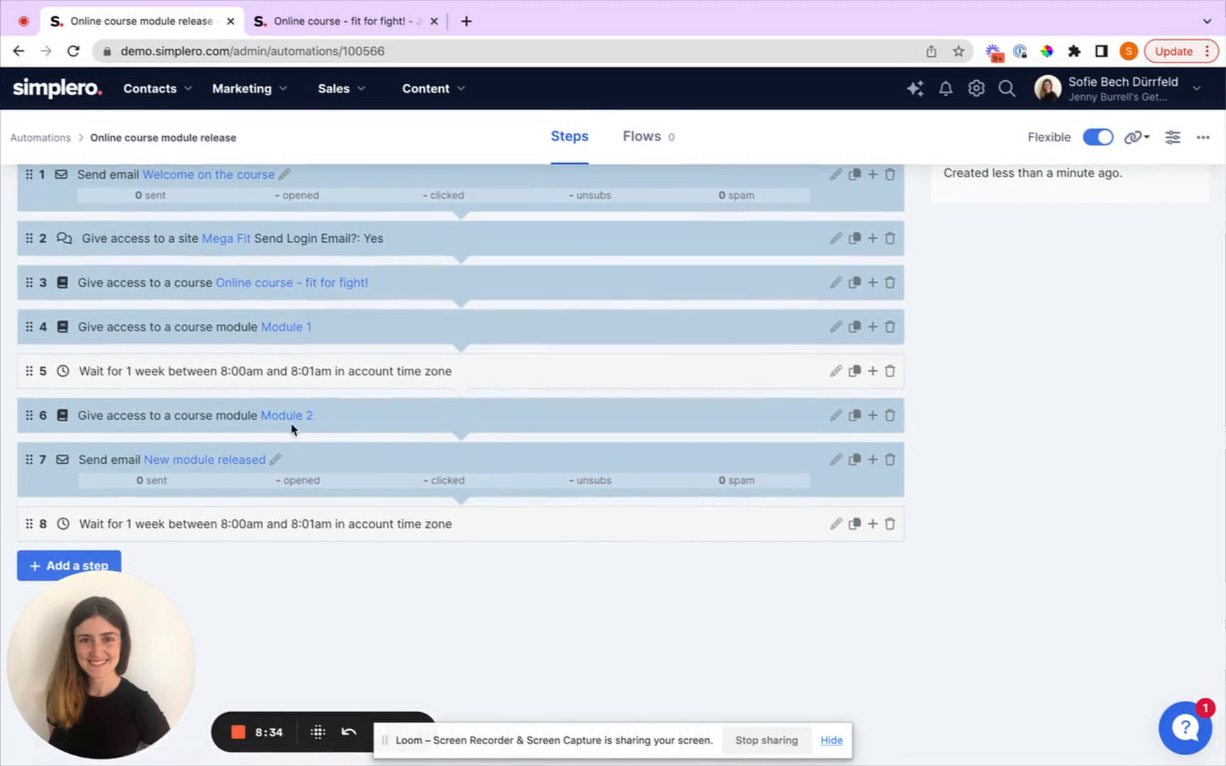
pyautogui.click(838, 418)
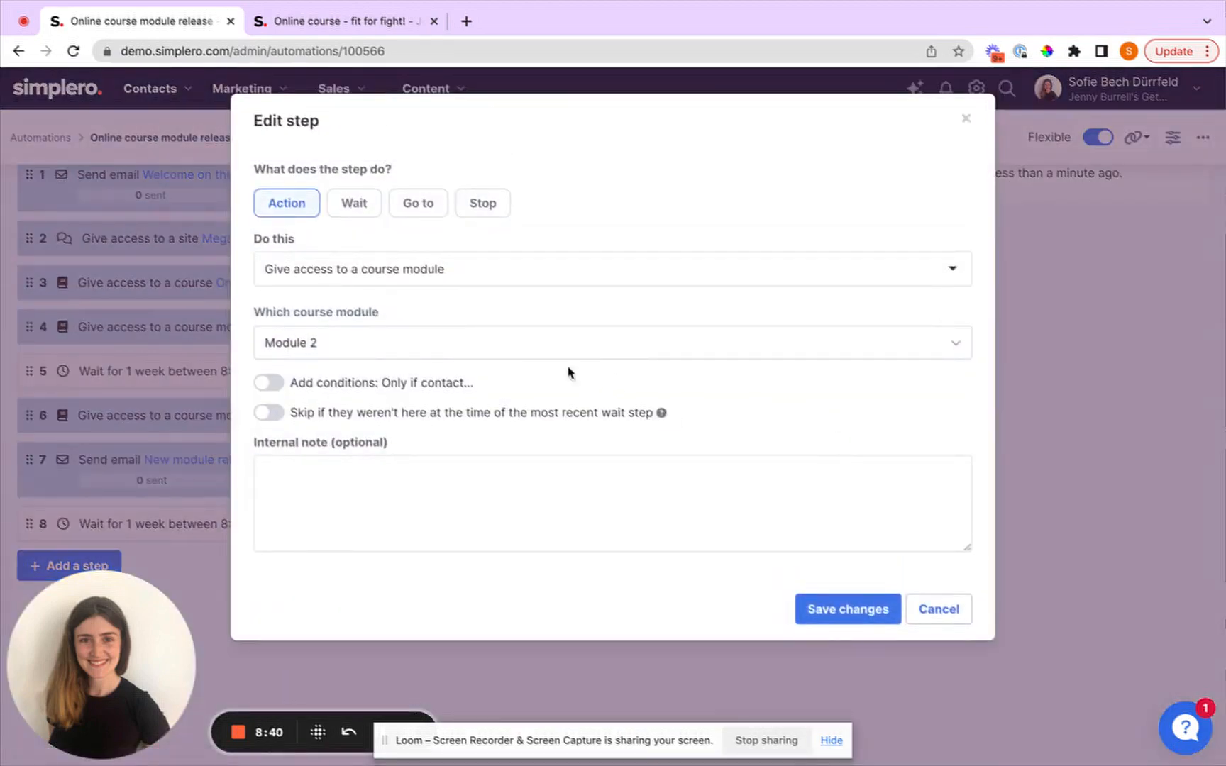
pyautogui.click(272, 386)
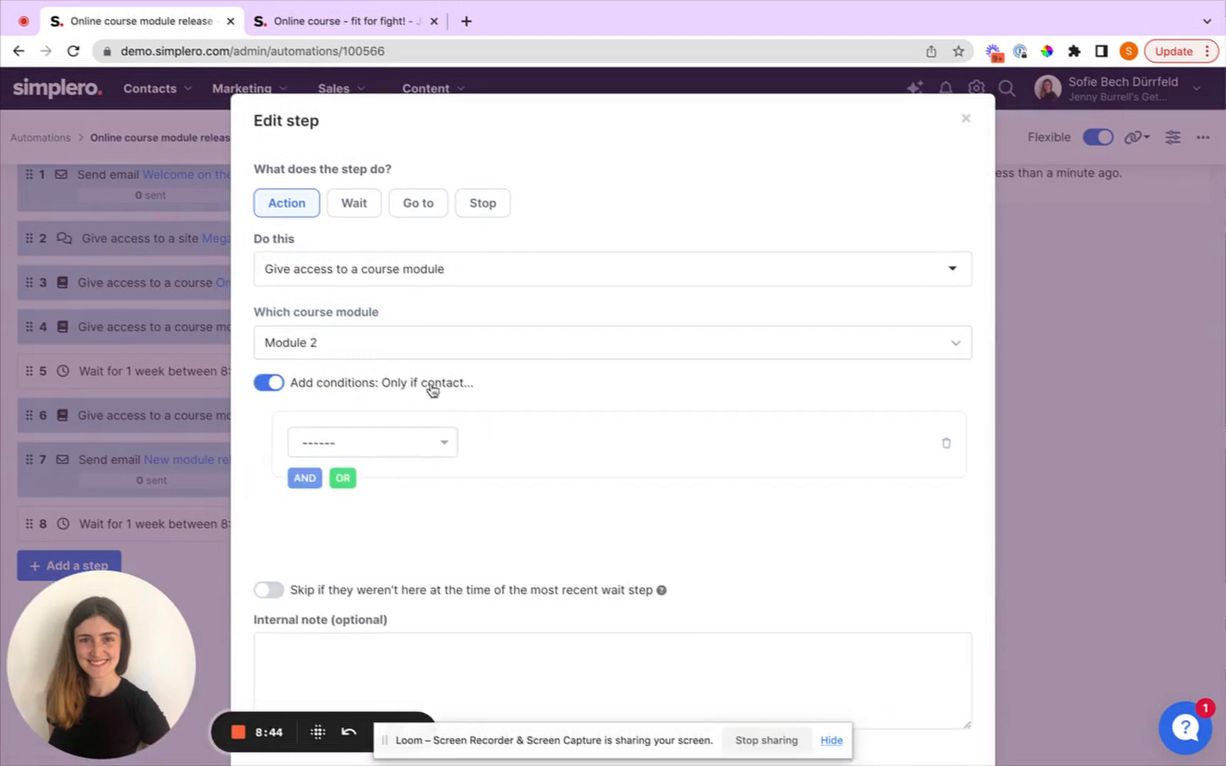
pyautogui.click(398, 449)
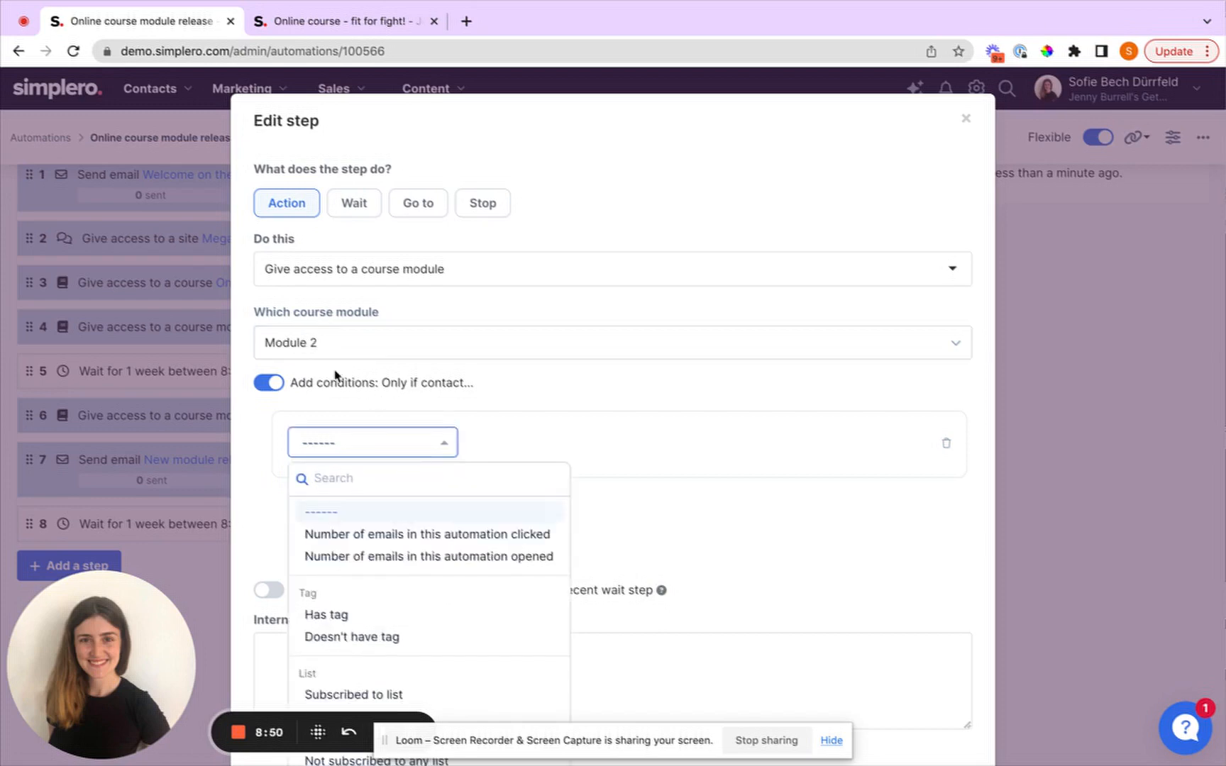
pyautogui.scroll(-5, 383, 619)
pyautogui.scroll(-2, 381, 619)
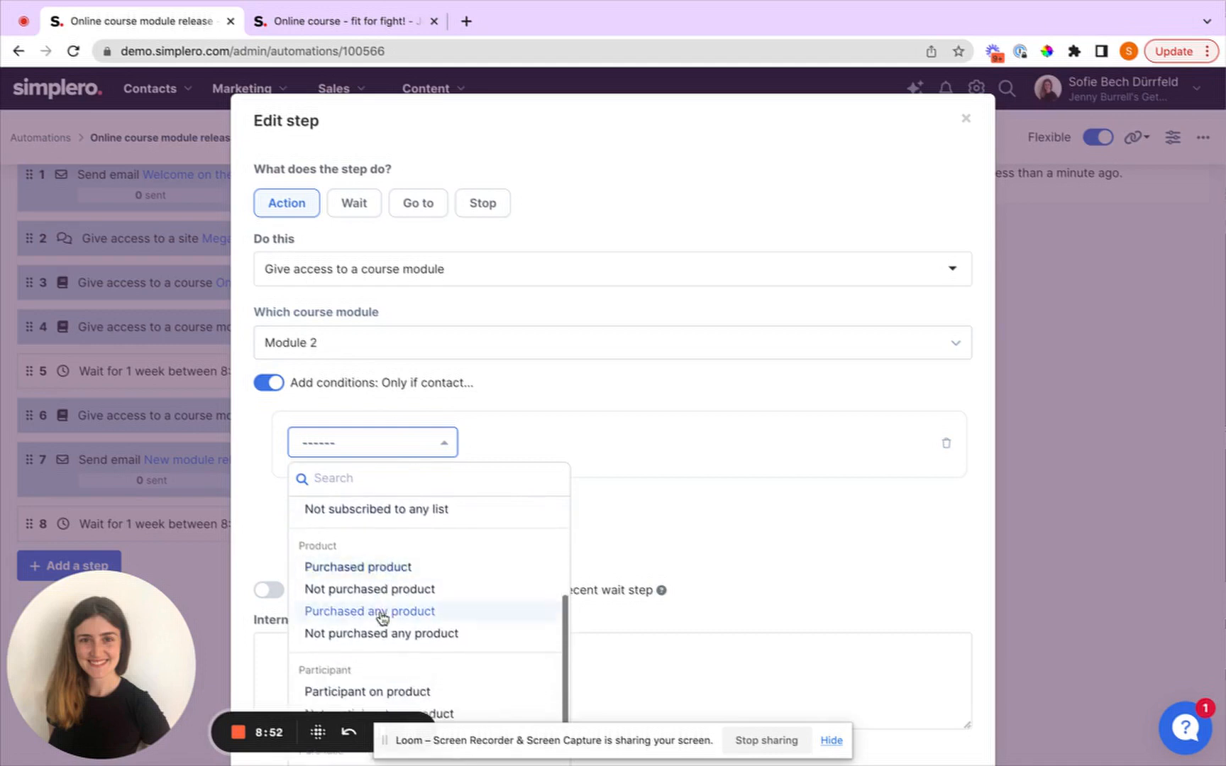
pyautogui.click(391, 569)
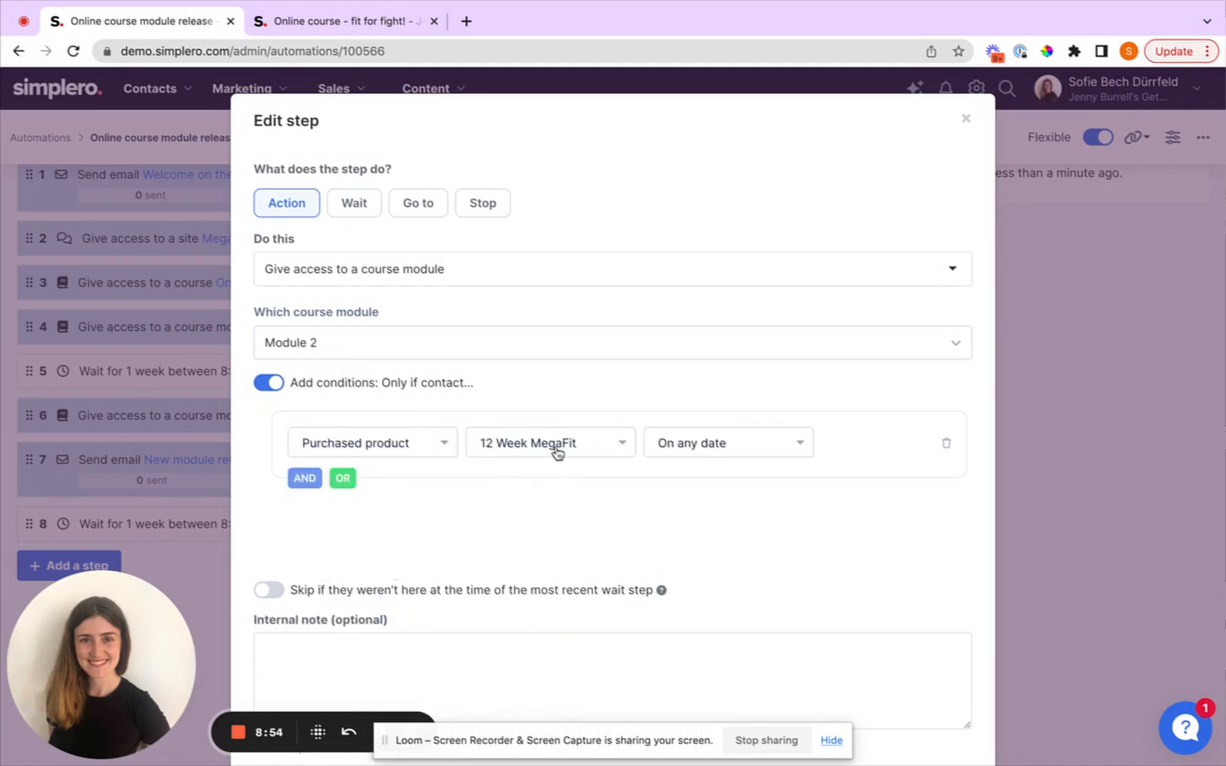
pyautogui.scroll(-2, 586, 526)
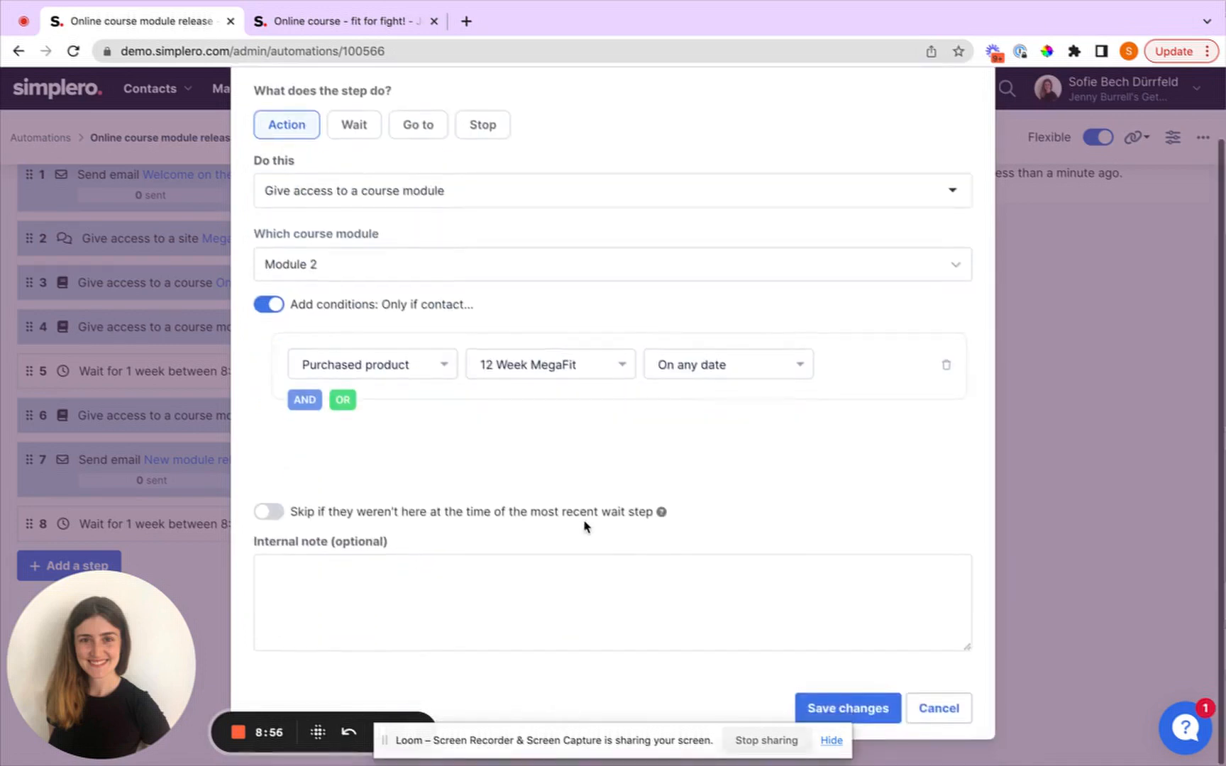
pyautogui.click(862, 708)
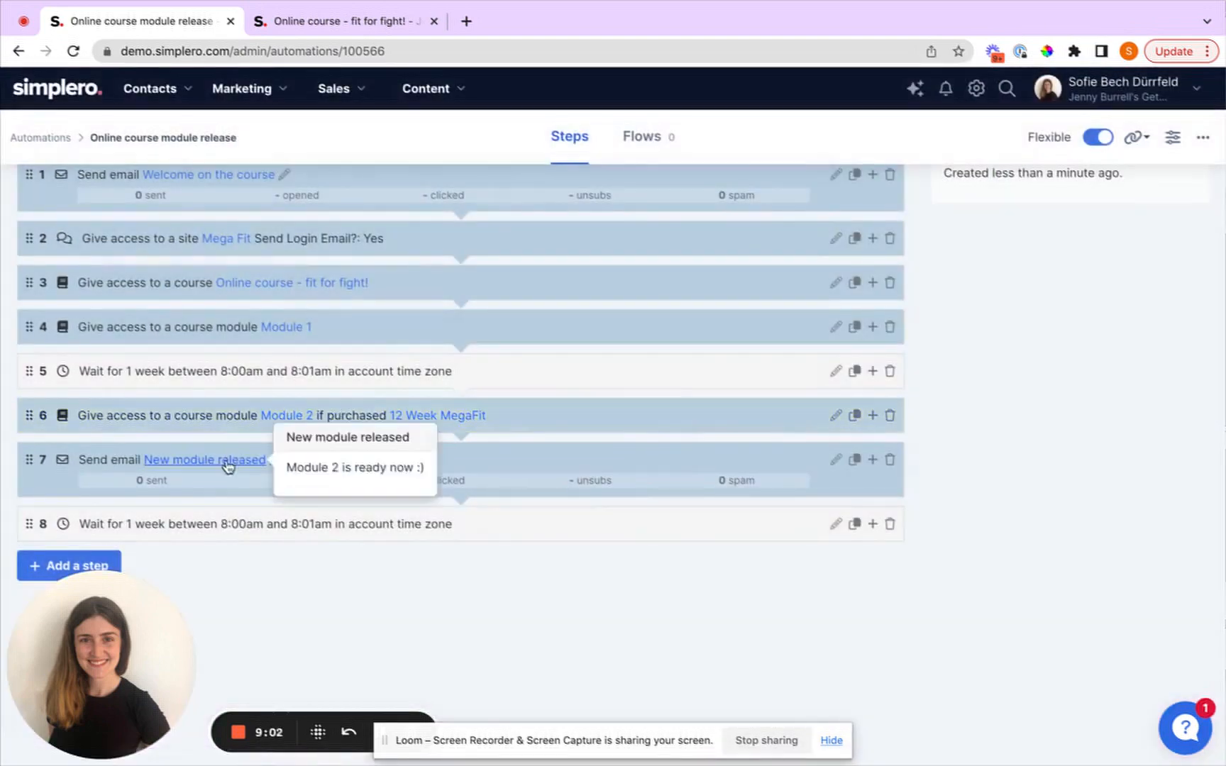
# Step: Restrict the "New module released" email step to contacts who purchased product 12 Week MegaFit on any date, and save the change
pyautogui.click(837, 461)
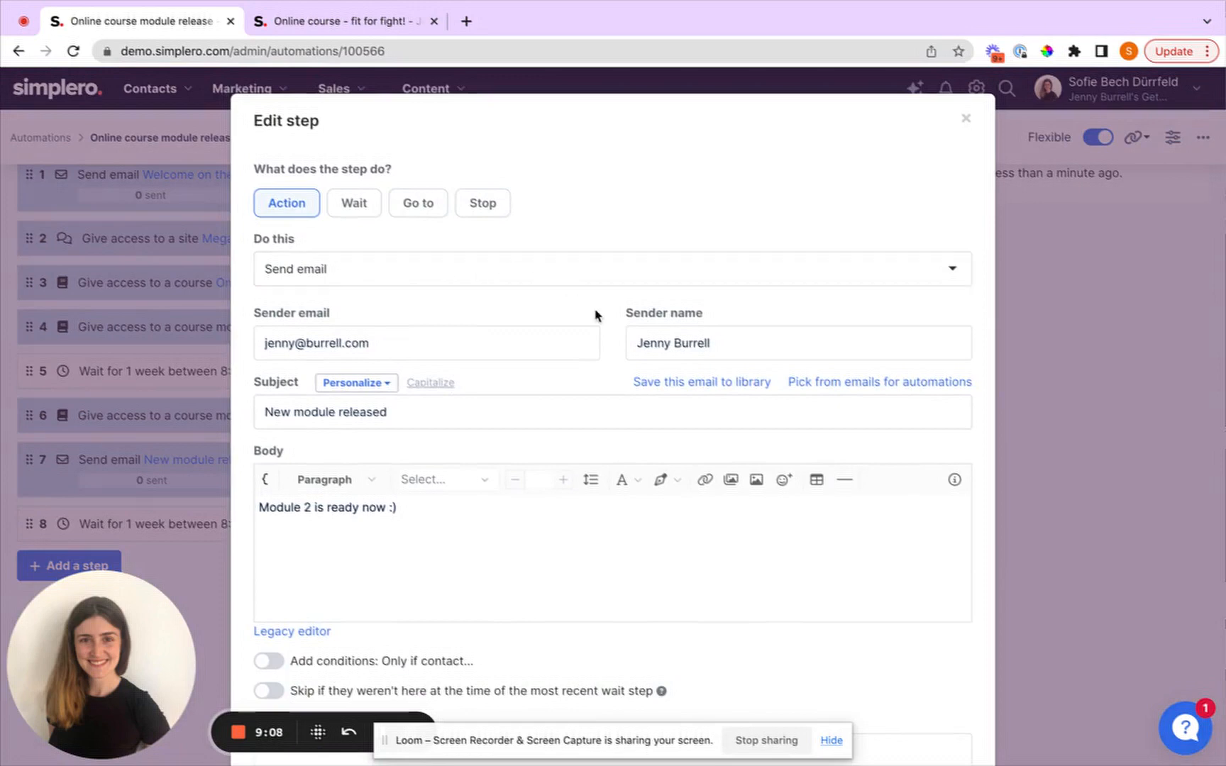
pyautogui.scroll(-3, 596, 316)
pyautogui.click(270, 482)
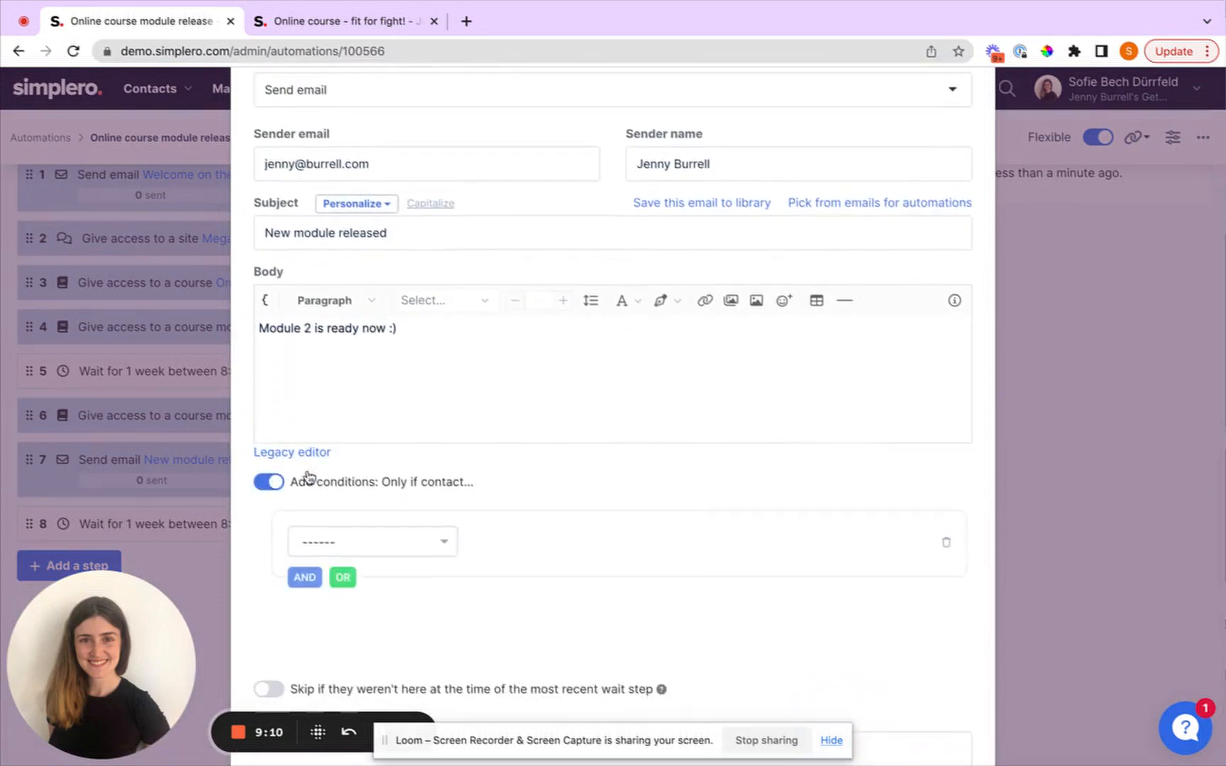
pyautogui.scroll(-2, 461, 496)
pyautogui.click(430, 417)
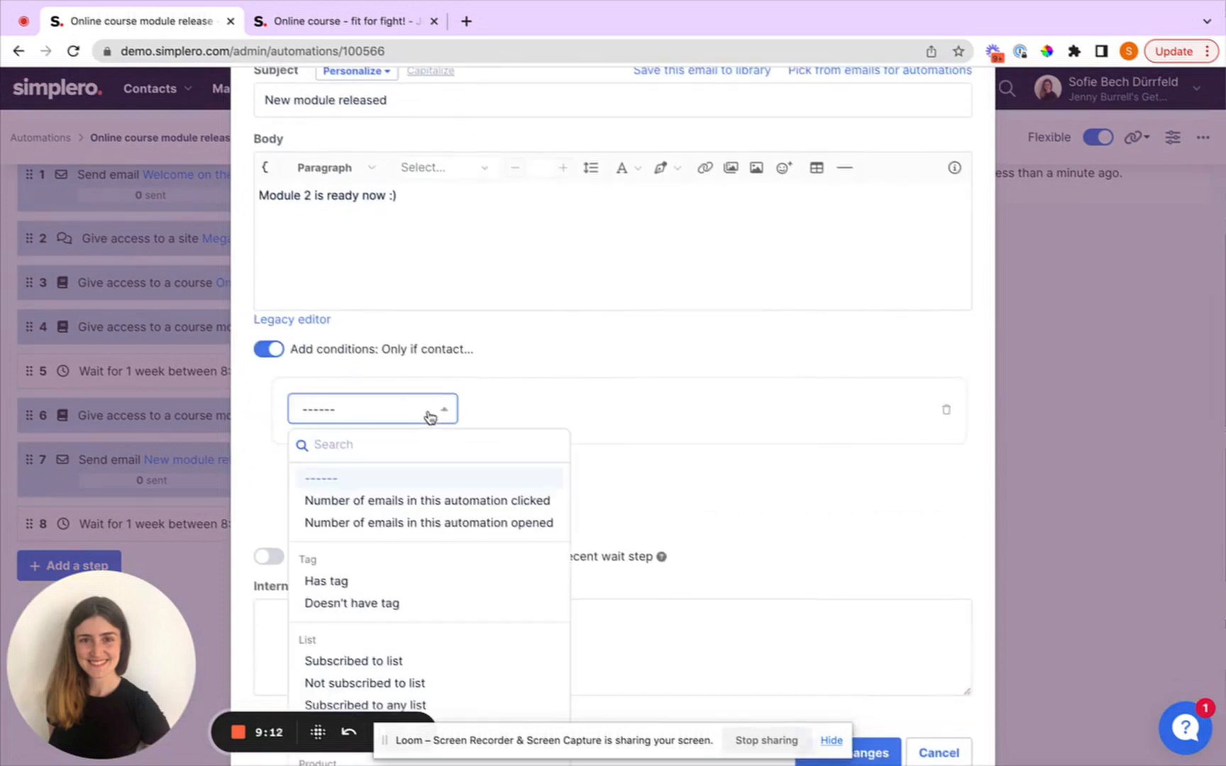
pyautogui.scroll(-3, 427, 528)
pyautogui.click(406, 580)
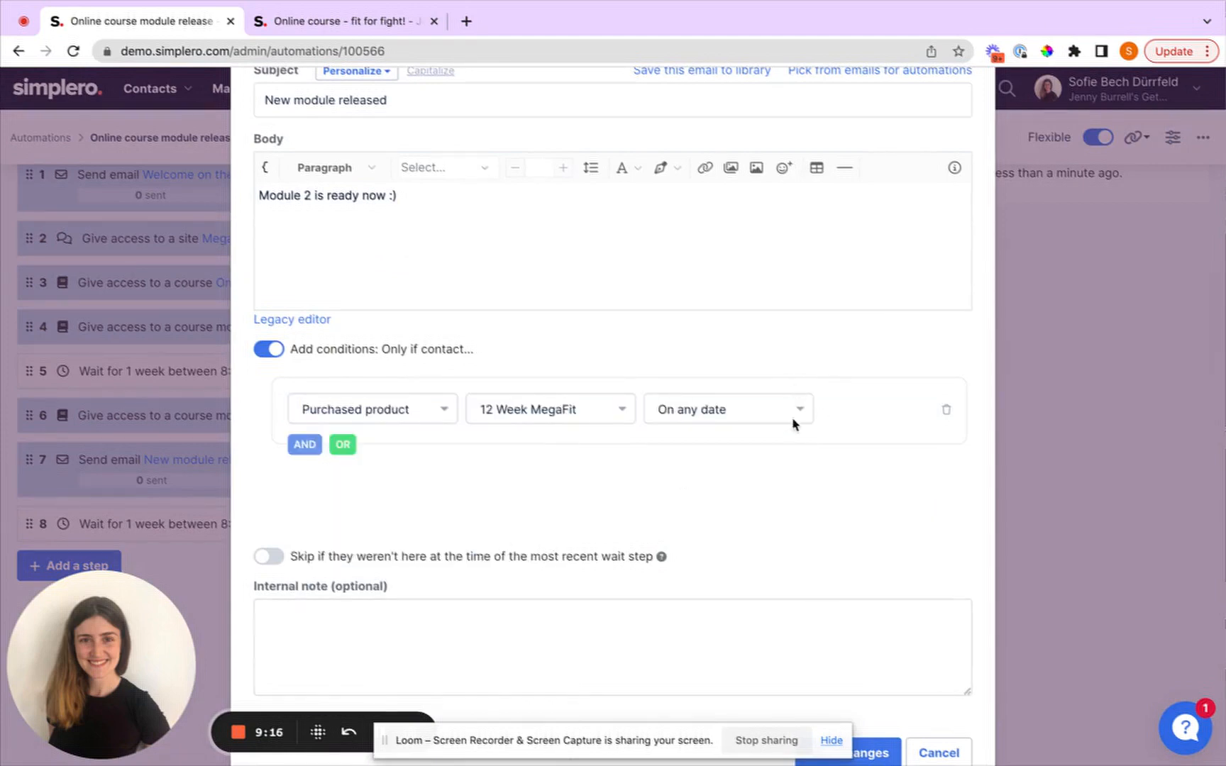
pyautogui.click(879, 751)
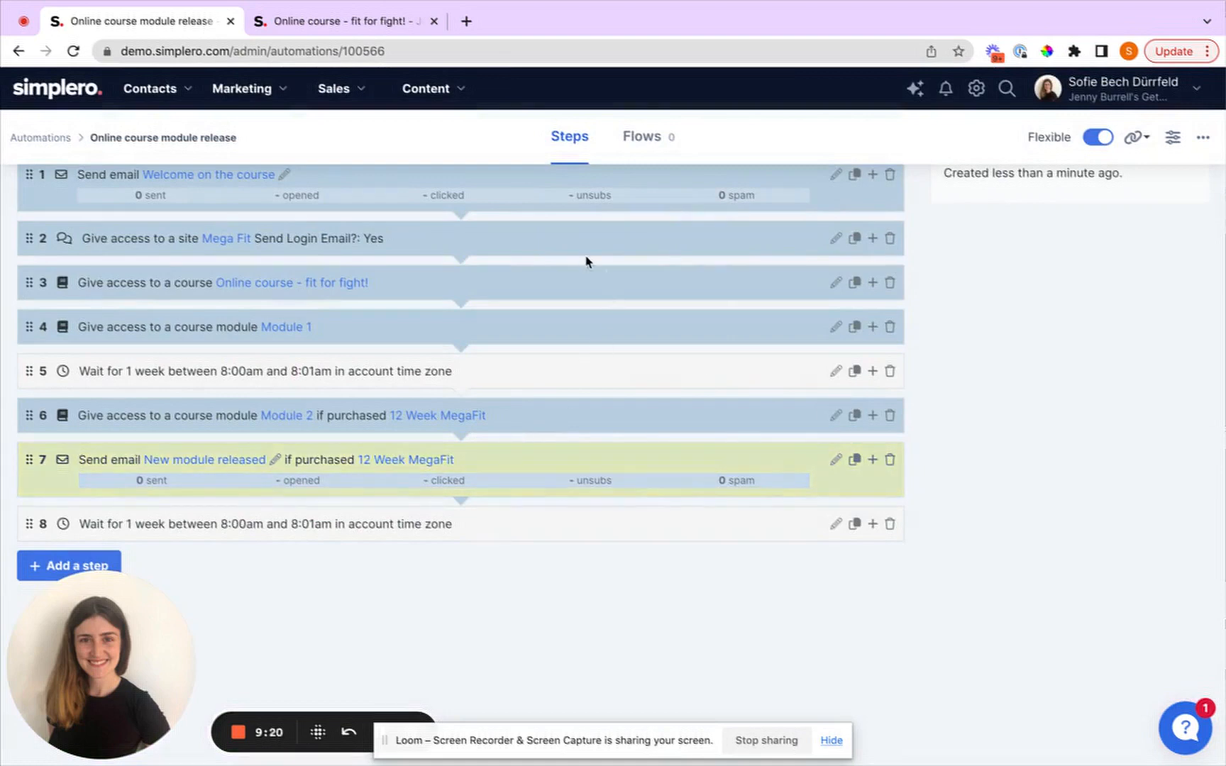
pyautogui.scroll(3, 546, 284)
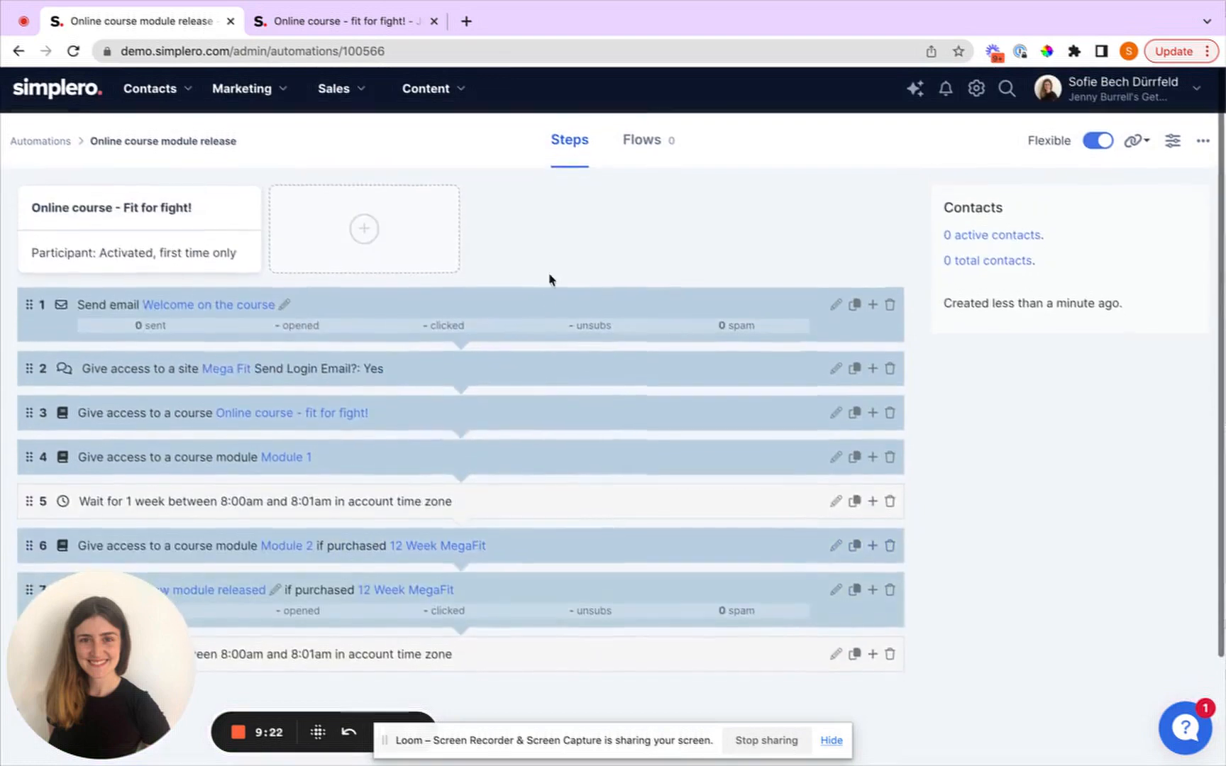